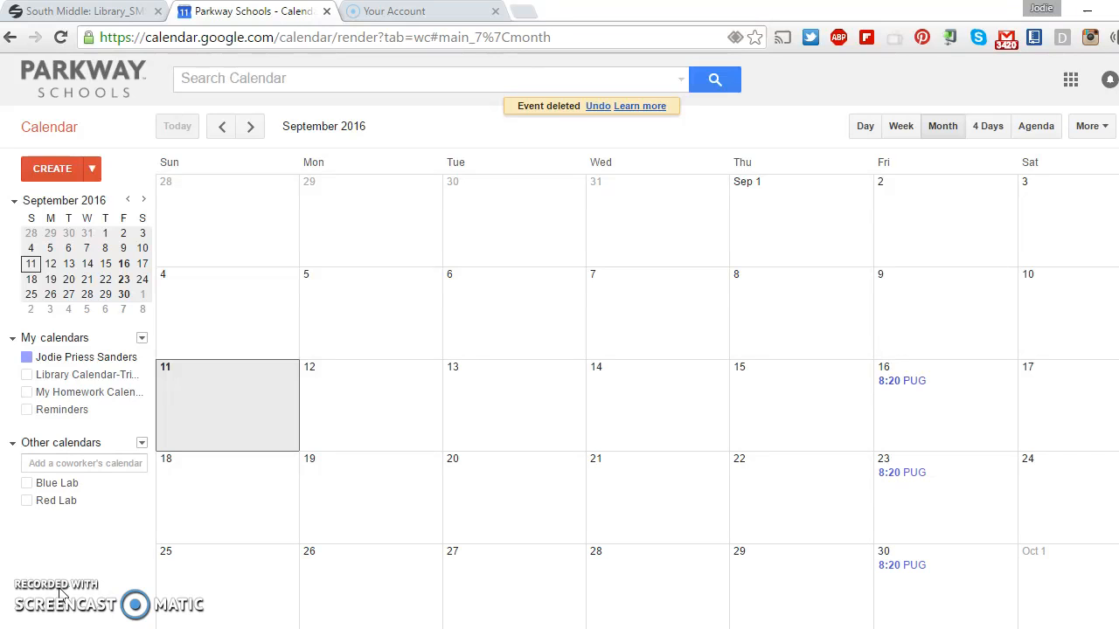
Step: Create an event titled "Period 1: Math with" plus the teacher's surname, dated 9/12/2016
{"action": "left_click", "coordinate": [54, 171]}
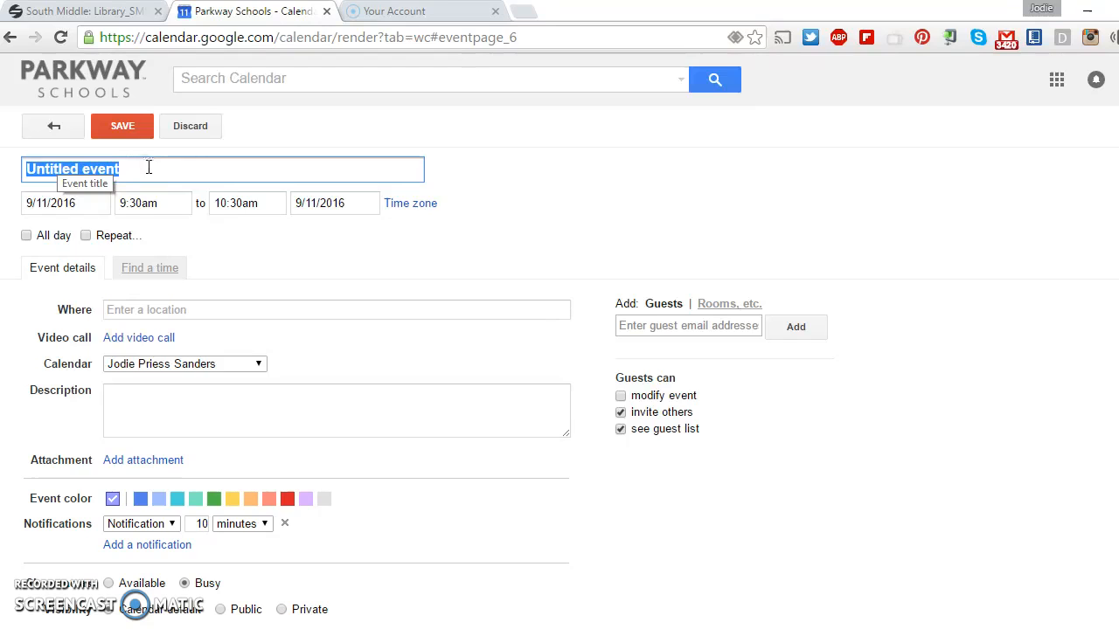
{"action": "type", "text": "Period 1"}
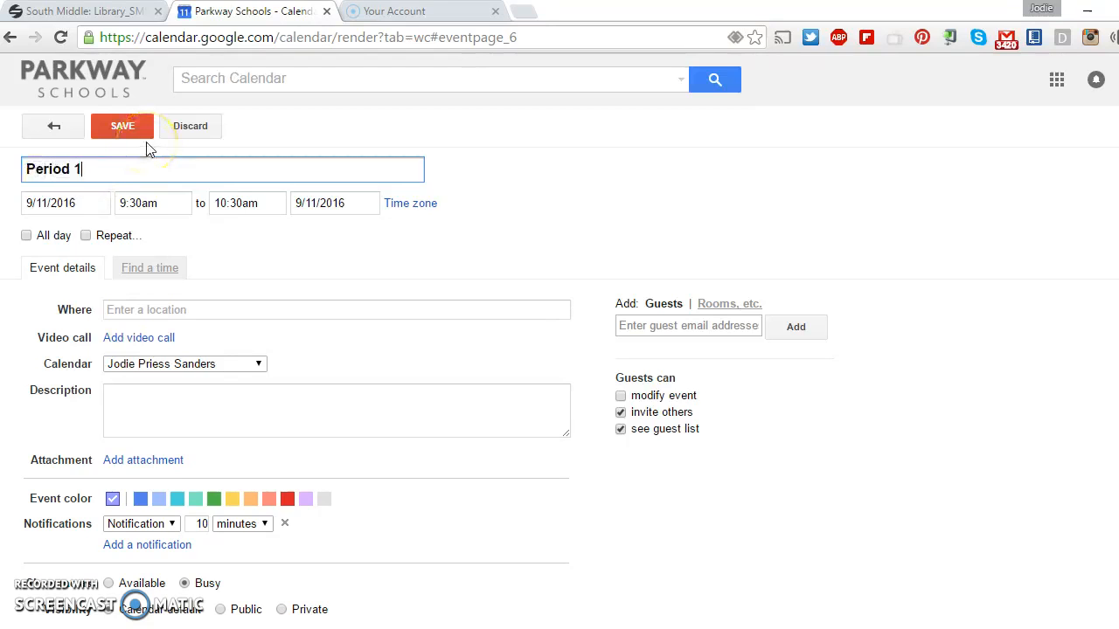
{"action": "type", "text": ":  Math with Voss"}
{"action": "left_click", "coordinate": [86, 204]}
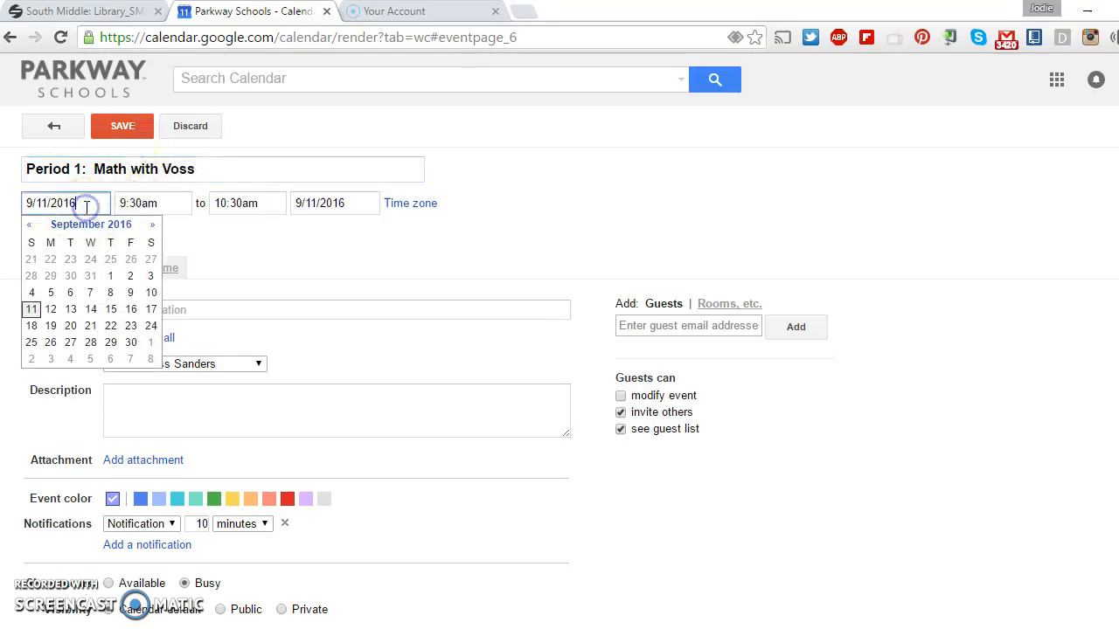
{"action": "left_click", "coordinate": [52, 310]}
Step: Set the class event's start time to 8:20 am
{"action": "left_click", "coordinate": [169, 206]}
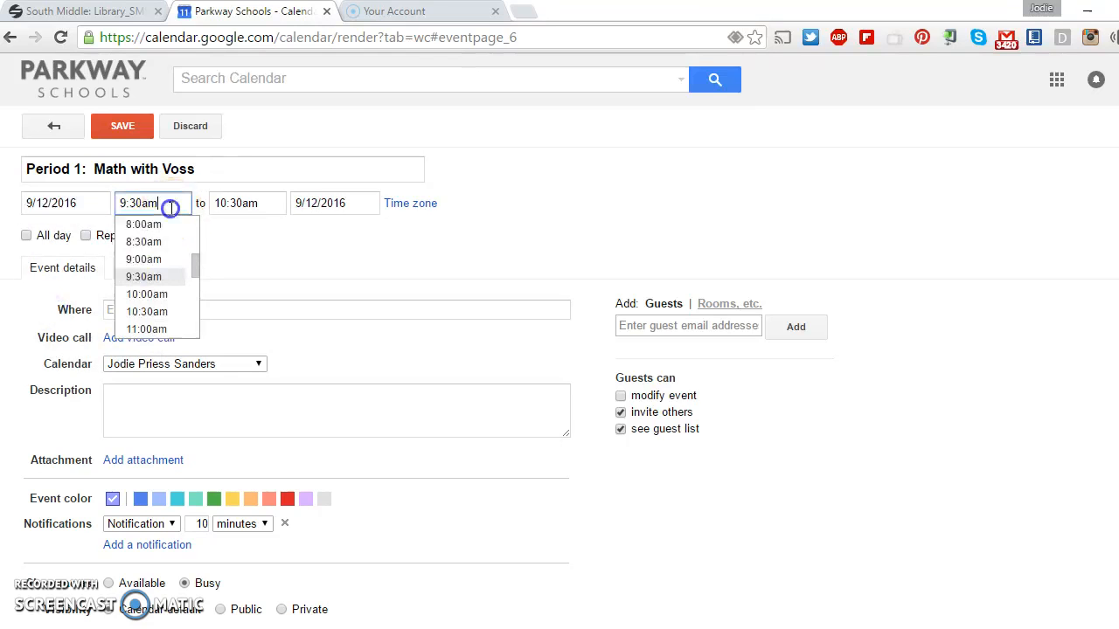
{"action": "key", "text": "BackSpace"}
{"action": "key", "text": "BackSpace"}
{"action": "key", "text": "BackSpace"}
{"action": "key", "text": "BackSpace"}
{"action": "key", "text": "BackSpace"}
{"action": "key", "text": "BackSpace"}
{"action": "type", "text": "8"}
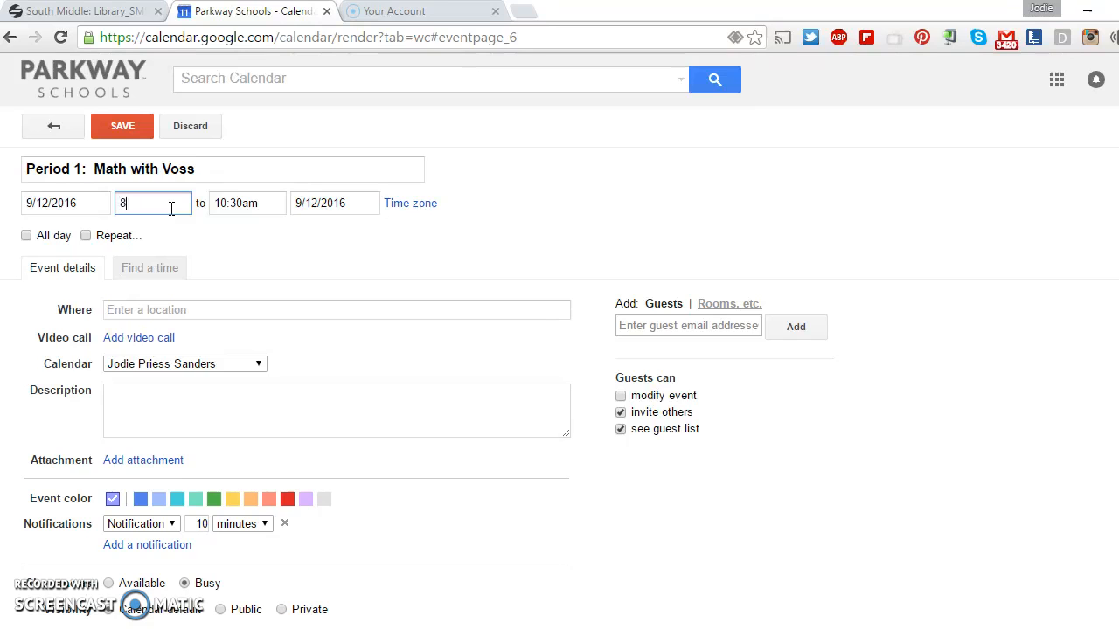
{"action": "type", "text": ":20"}
Step: Set the class event's end time to 9:07 am
{"action": "left_click", "coordinate": [270, 202]}
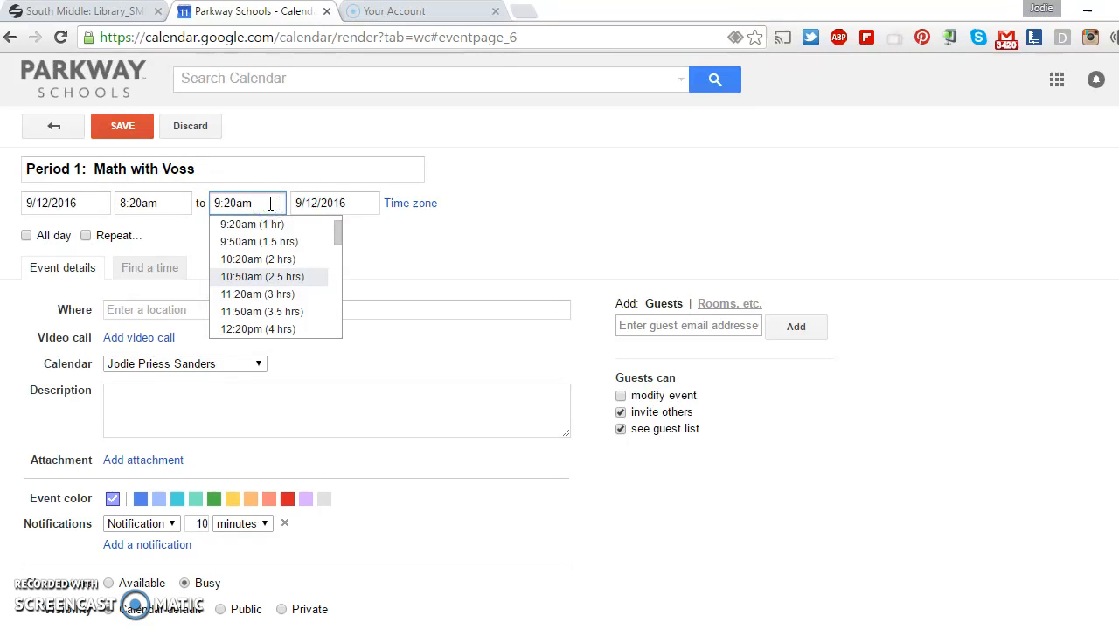
{"action": "type", "text": "=="}
{"action": "key", "text": "BackSpace"}
{"action": "key", "text": "BackSpace"}
{"action": "key", "text": "BackSpace"}
{"action": "key", "text": "BackSpace"}
{"action": "key", "text": "BackSpace"}
{"action": "key", "text": "BackSpace"}
{"action": "key", "text": "BackSpace"}
{"action": "key", "text": "BackSpace"}
{"action": "key", "text": "BackSpace"}
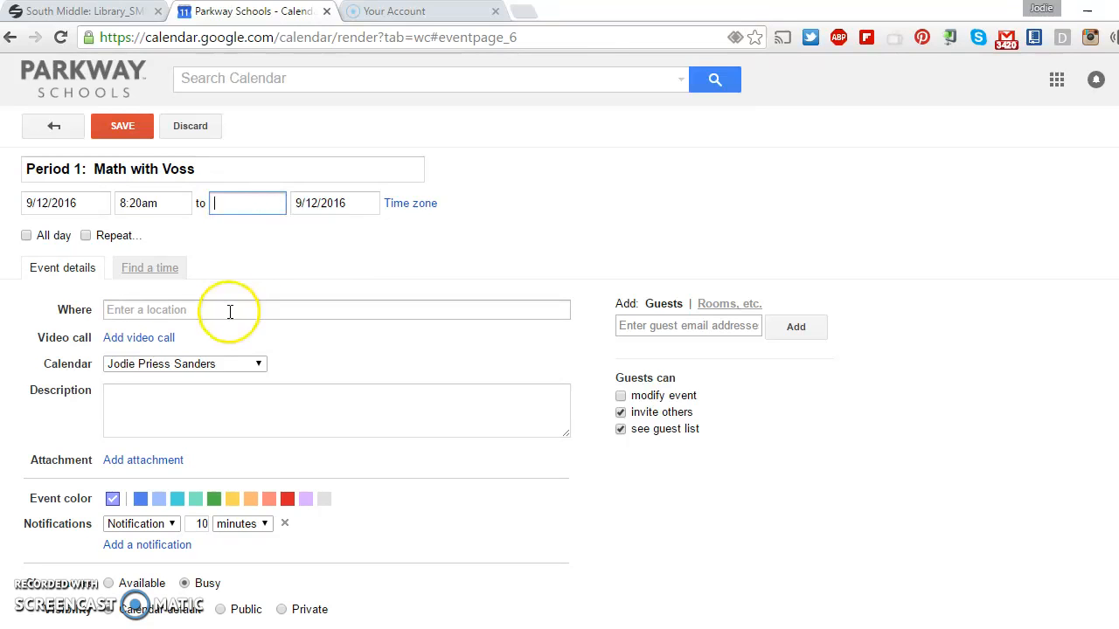
{"action": "type", "text": "9:07"}
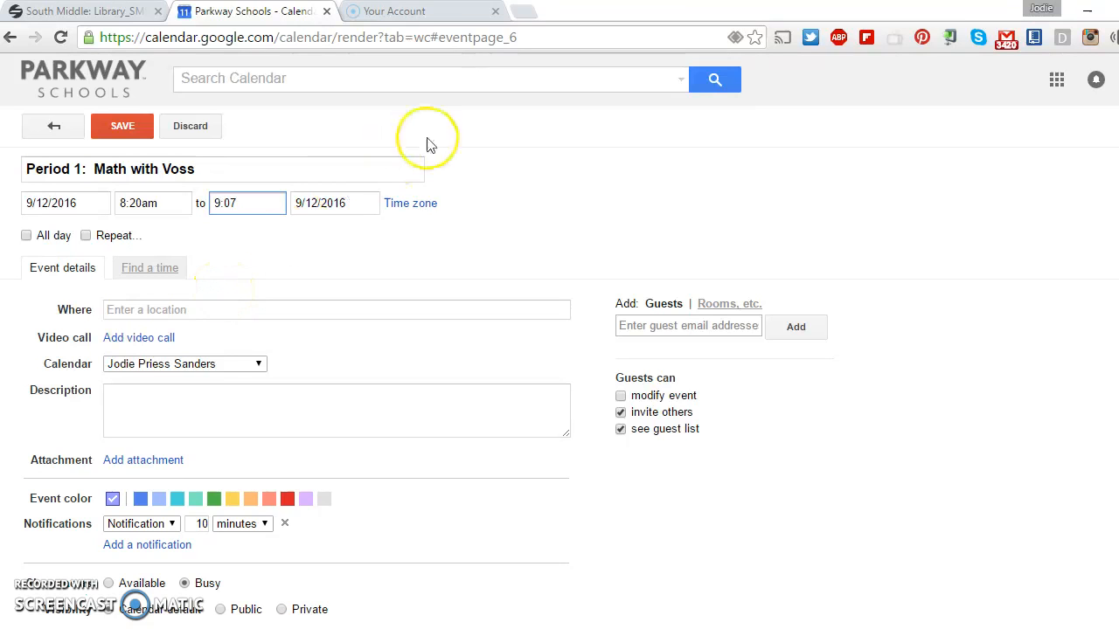
Step: Make the event repeat every week on Monday, Tuesday, Wednesday and Thursday, with no end date
{"action": "left_click", "coordinate": [87, 236]}
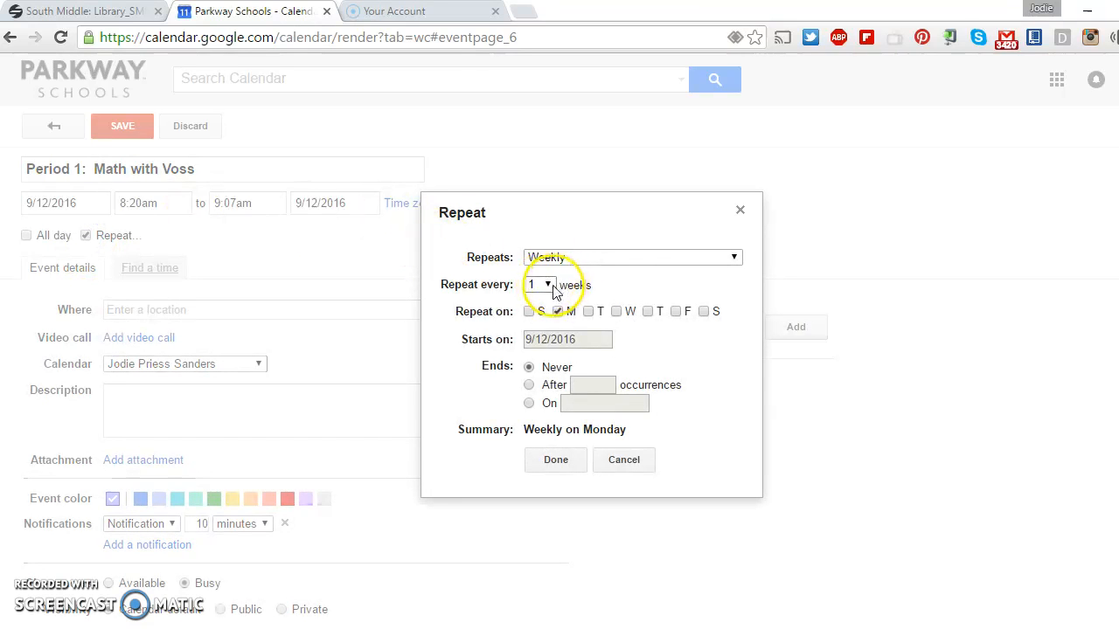
{"action": "left_click", "coordinate": [591, 315]}
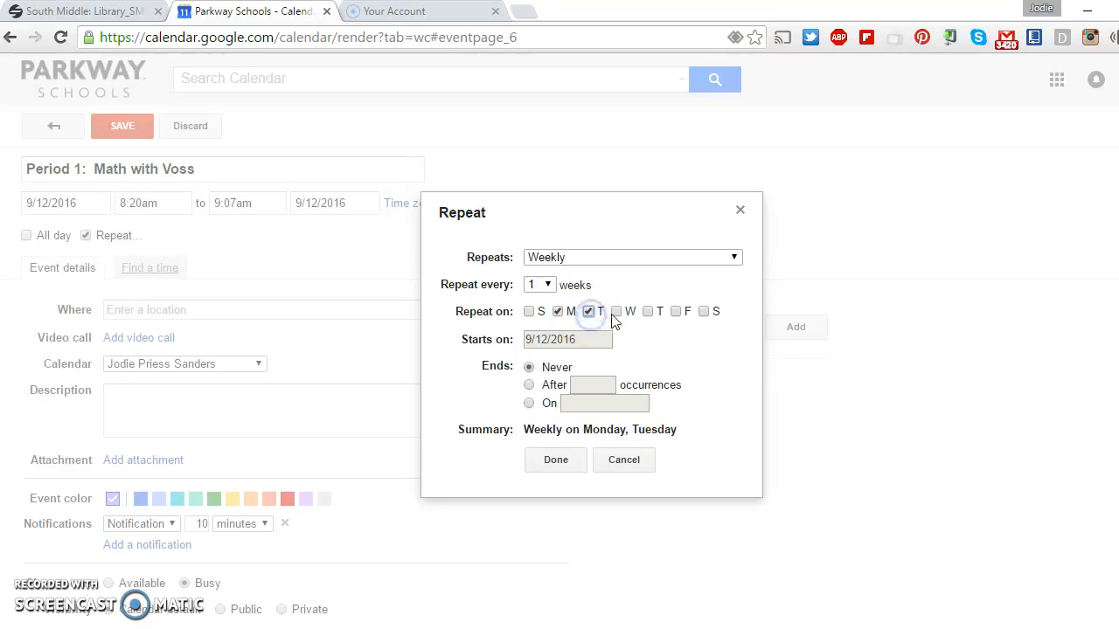
{"action": "left_click", "coordinate": [616, 314]}
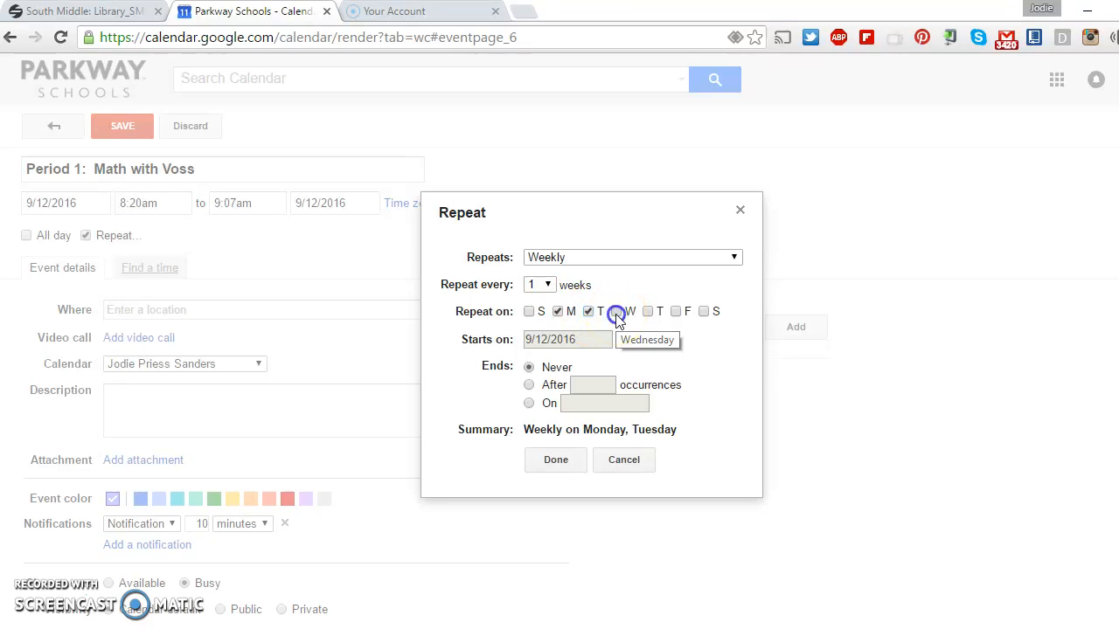
{"action": "left_click", "coordinate": [652, 314]}
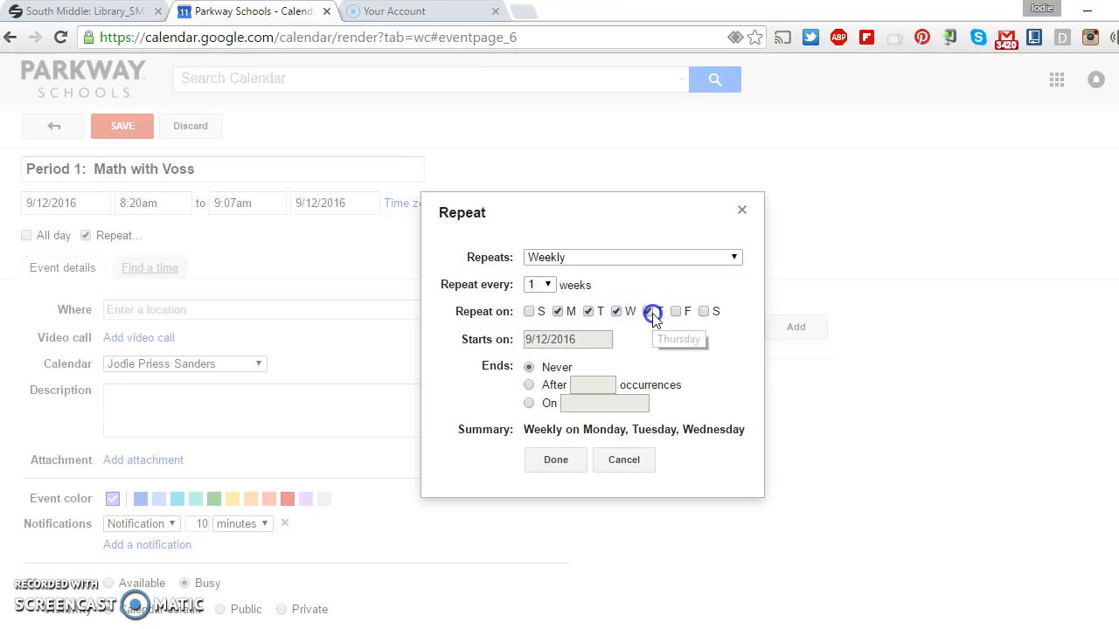
{"action": "left_click", "coordinate": [556, 462]}
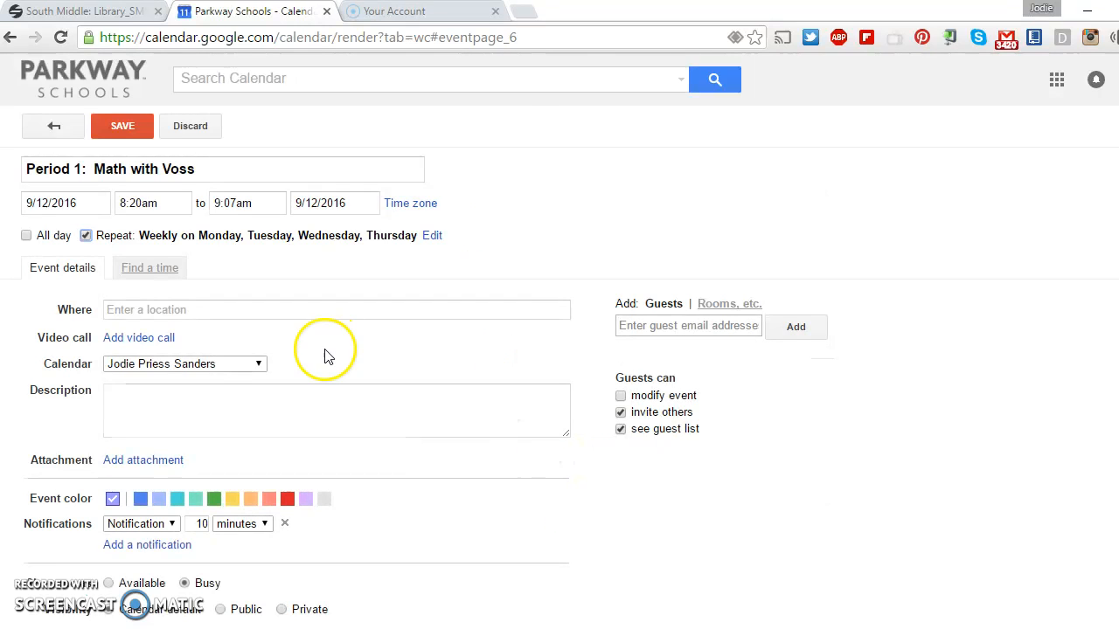
Step: Give the class event the green event color and save it to the calendar
{"action": "left_click", "coordinate": [229, 316]}
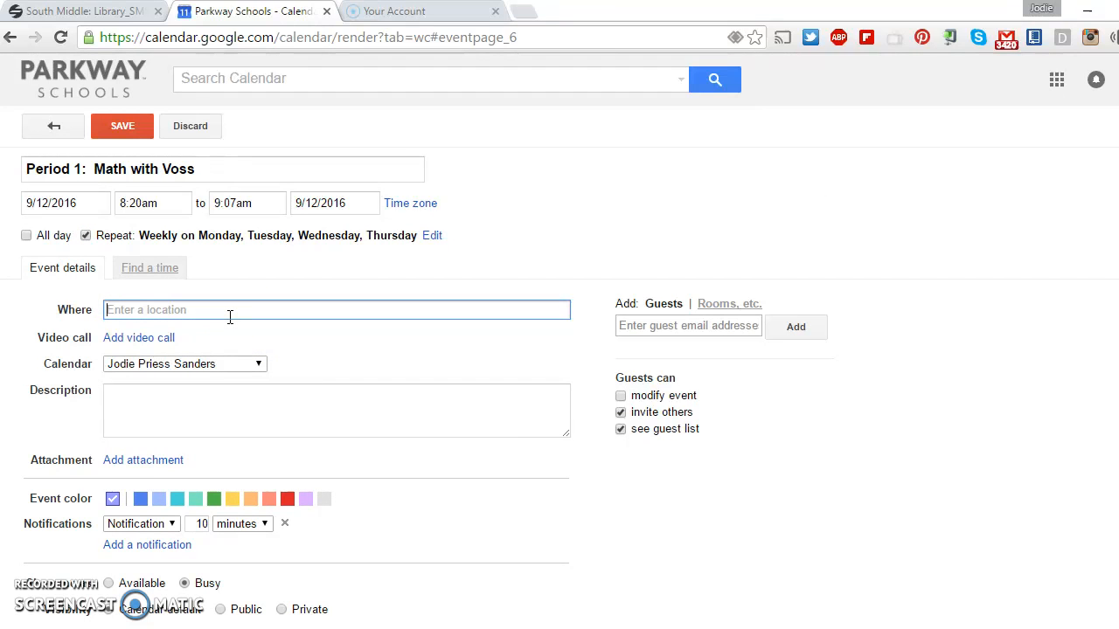
{"action": "left_click", "coordinate": [148, 402]}
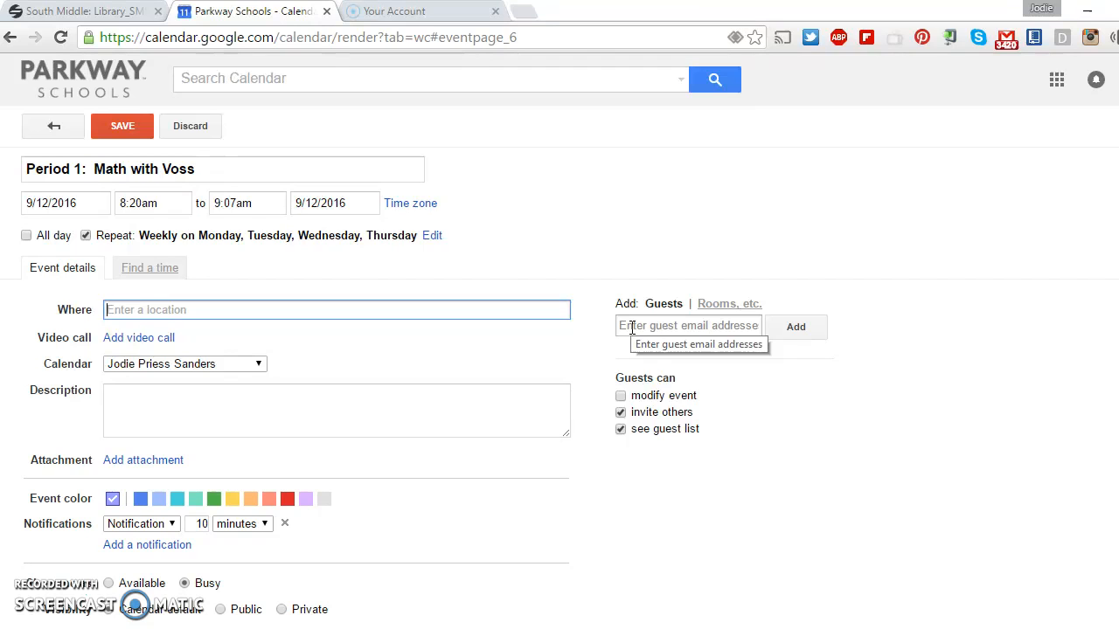
{"action": "left_click", "coordinate": [127, 131]}
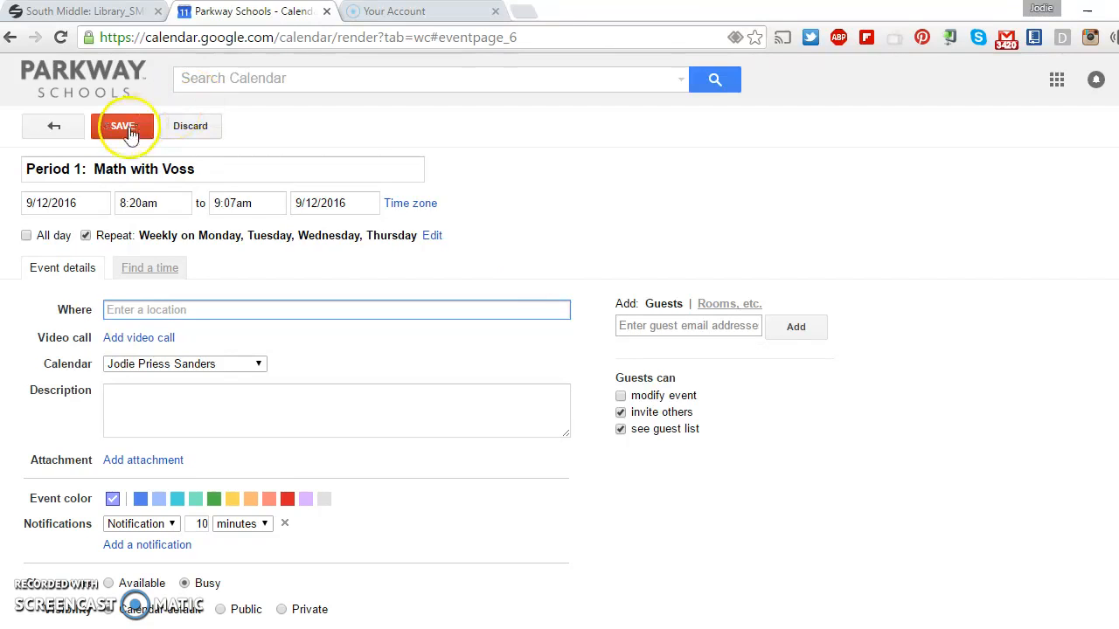
{"action": "left_click", "coordinate": [215, 502]}
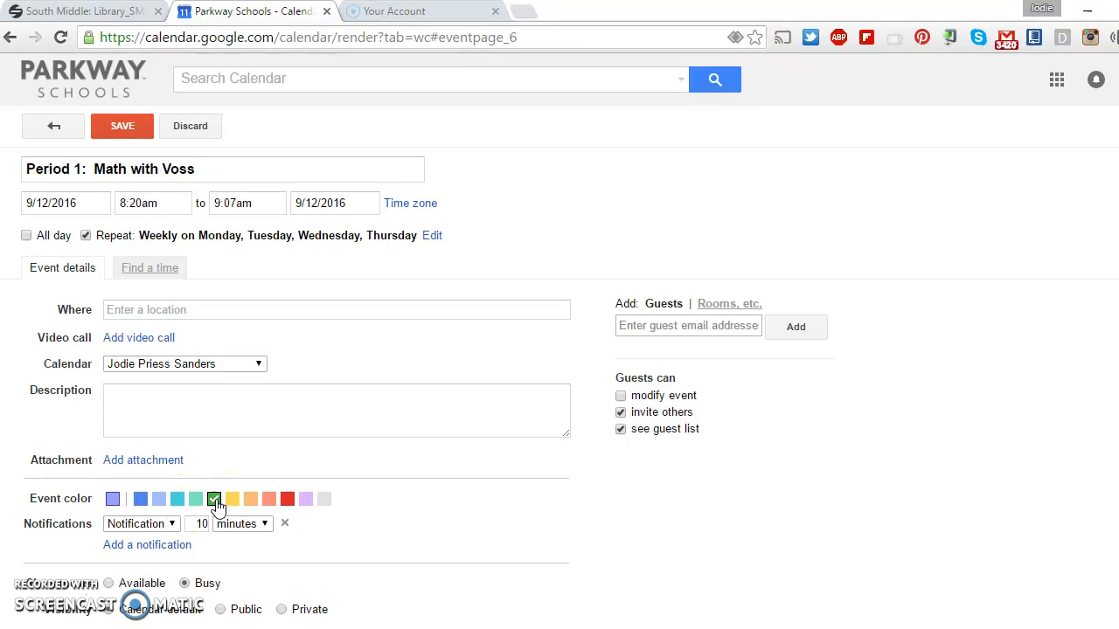
{"action": "left_click", "coordinate": [122, 128]}
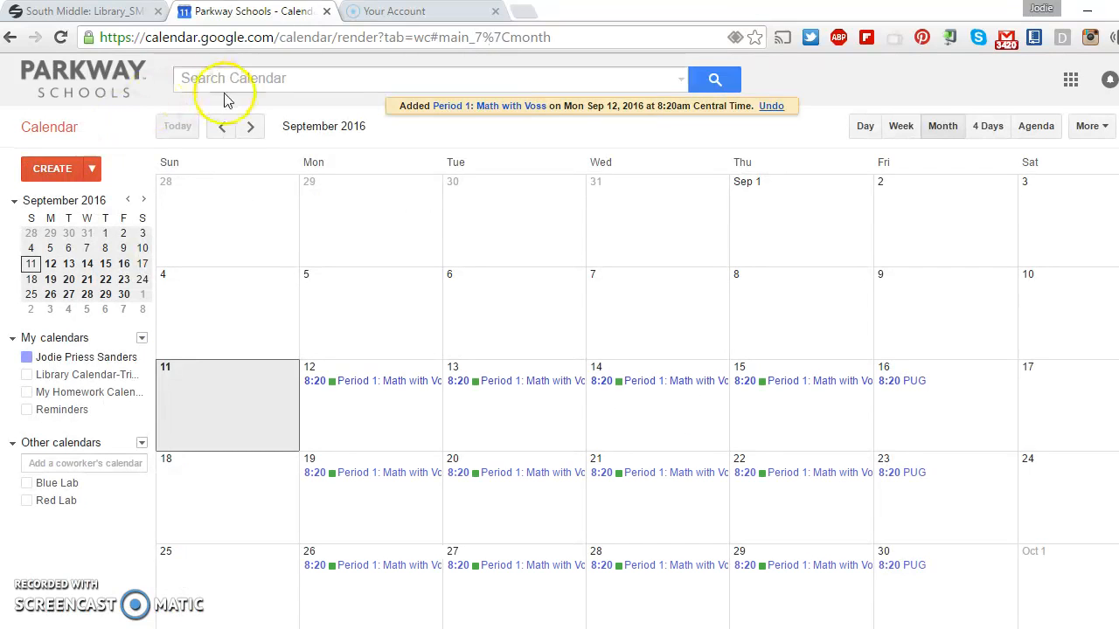
Step: Look through the months up to December 2016 to check the repeating class event, and return to September
{"action": "left_click", "coordinate": [250, 128]}
{"action": "left_click", "coordinate": [251, 128]}
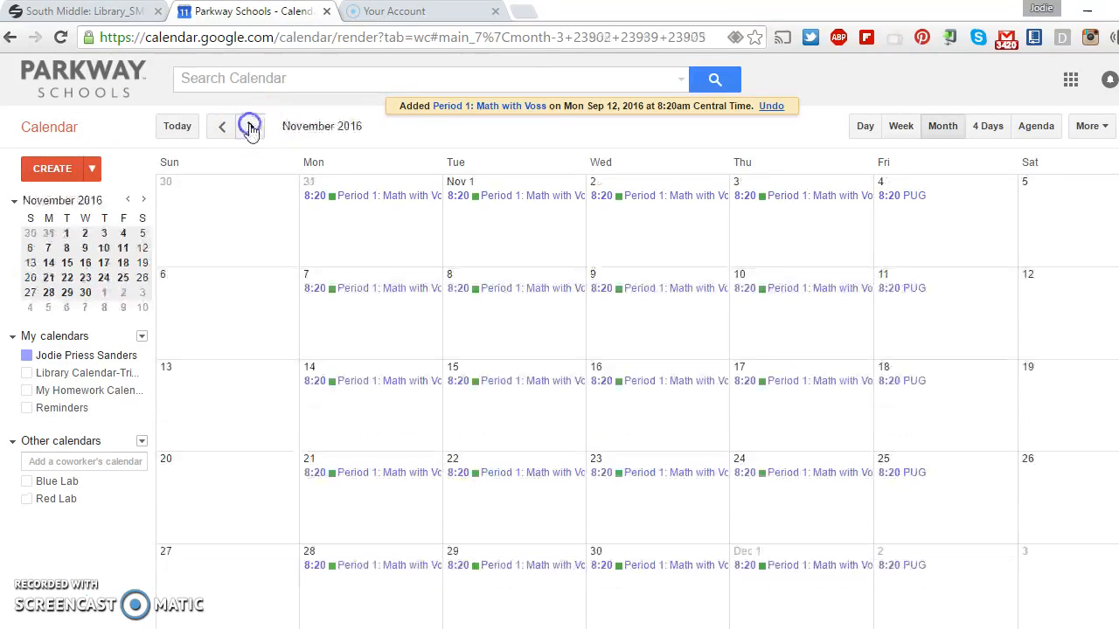
{"action": "left_click", "coordinate": [251, 128]}
{"action": "left_click", "coordinate": [220, 128]}
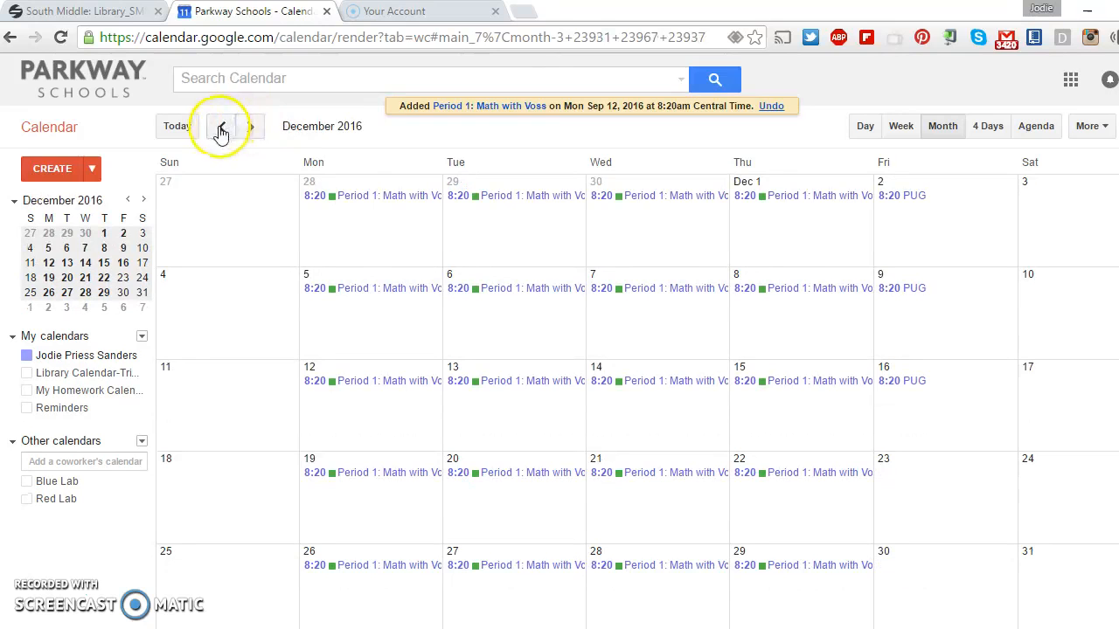
{"action": "left_click", "coordinate": [220, 127]}
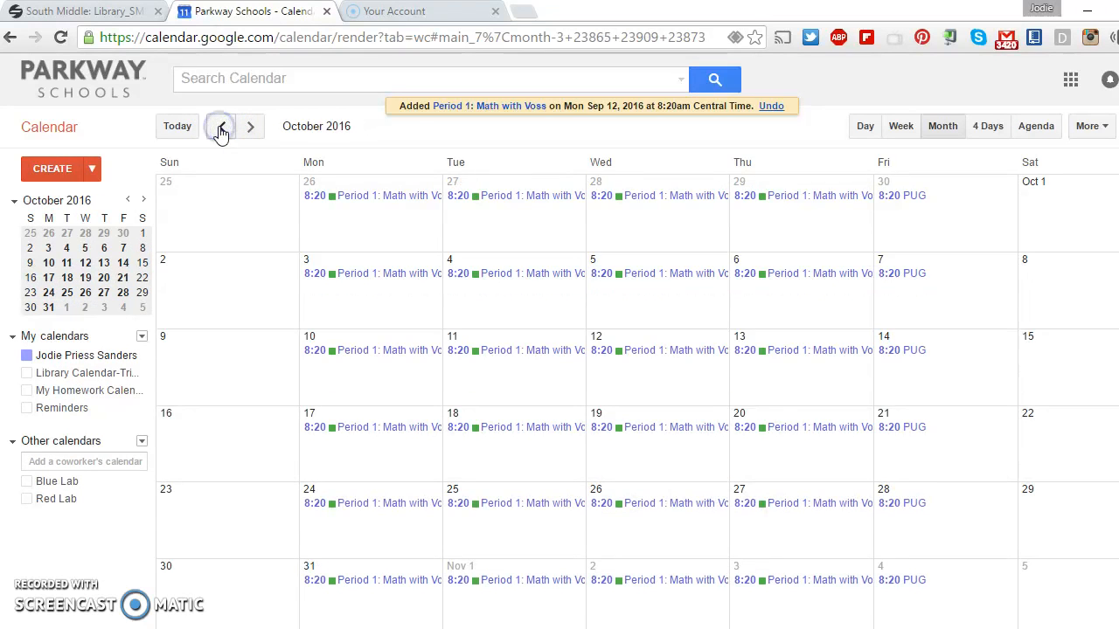
{"action": "left_click", "coordinate": [220, 127]}
Step: Add the description "HW: Watch math video on proportions." to the September 12 Period 1 event and save it for that occurrence only
{"action": "left_click", "coordinate": [411, 388]}
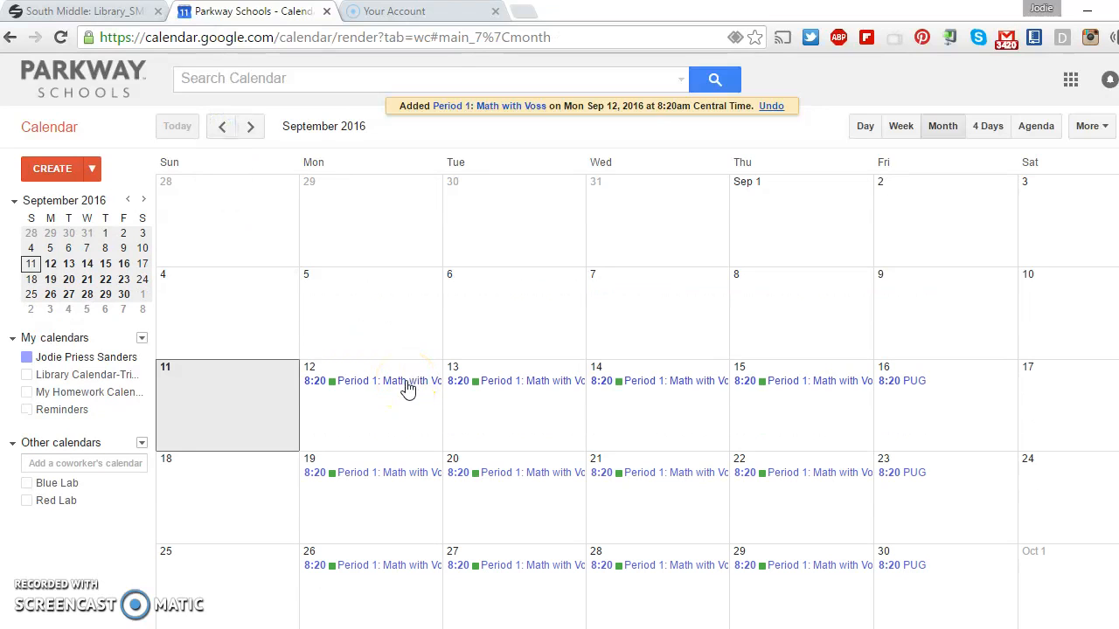
{"action": "left_click", "coordinate": [407, 389]}
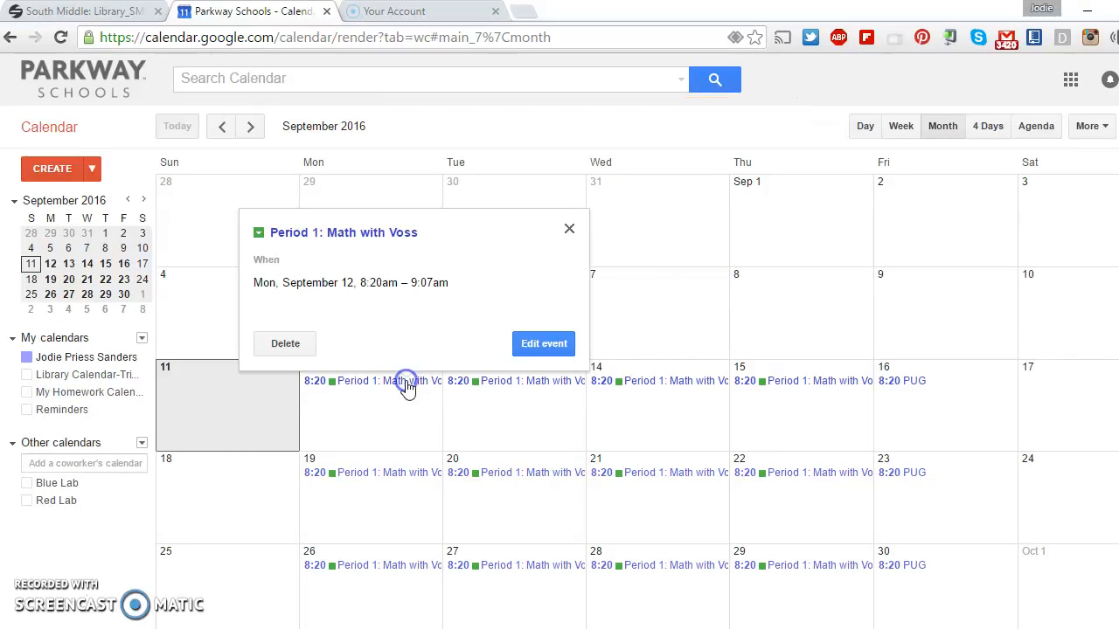
{"action": "left_click", "coordinate": [539, 354]}
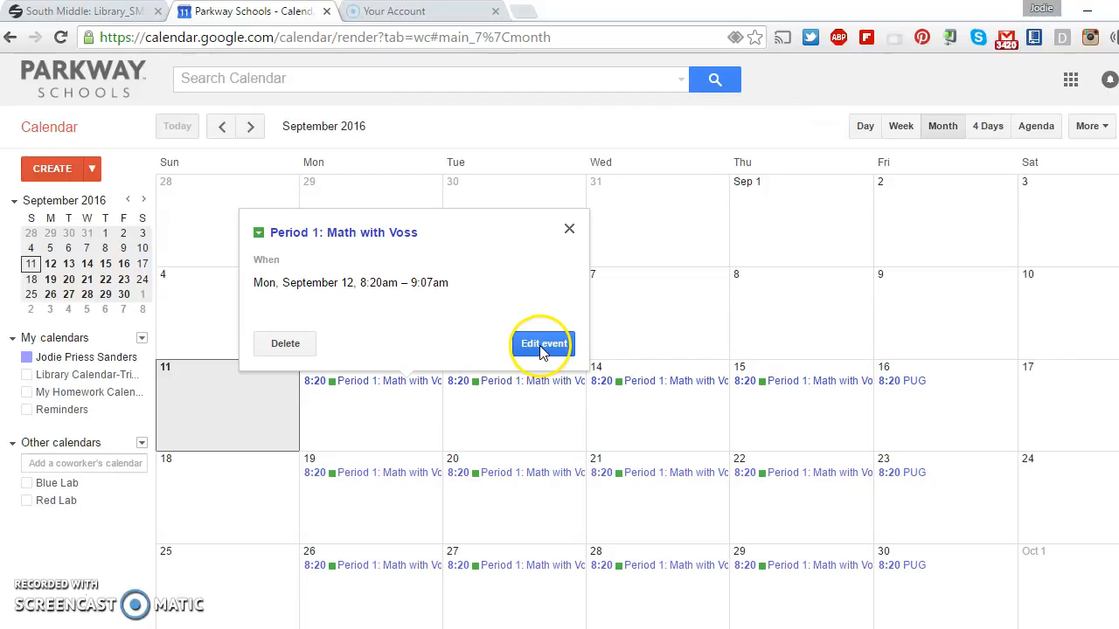
{"action": "left_click", "coordinate": [541, 351]}
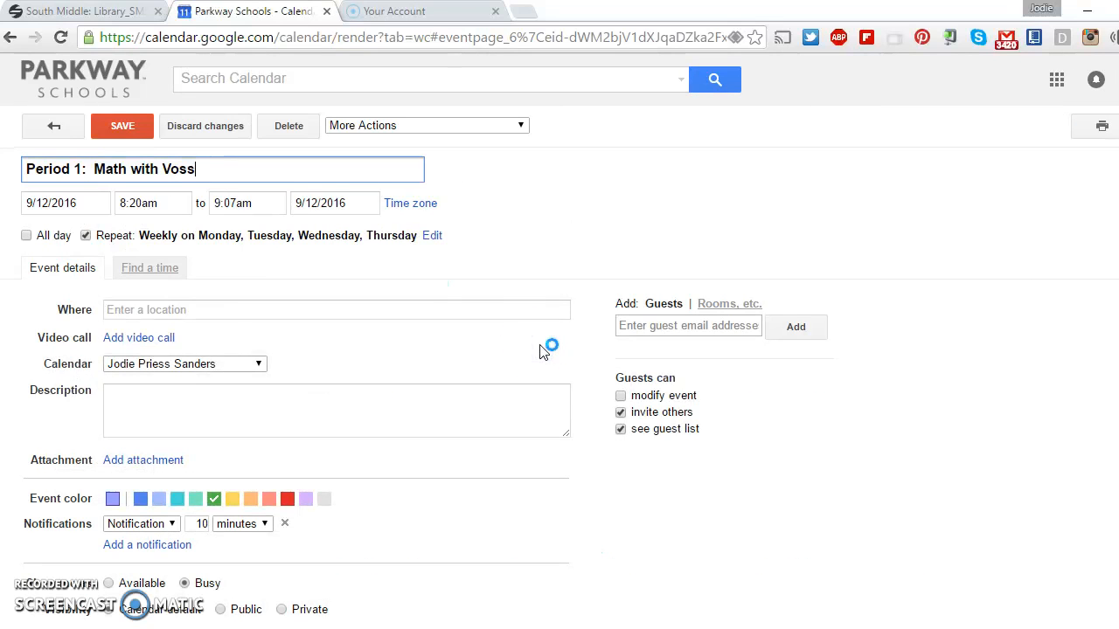
{"action": "left_click", "coordinate": [145, 400]}
{"action": "type", "text": "HW: "}
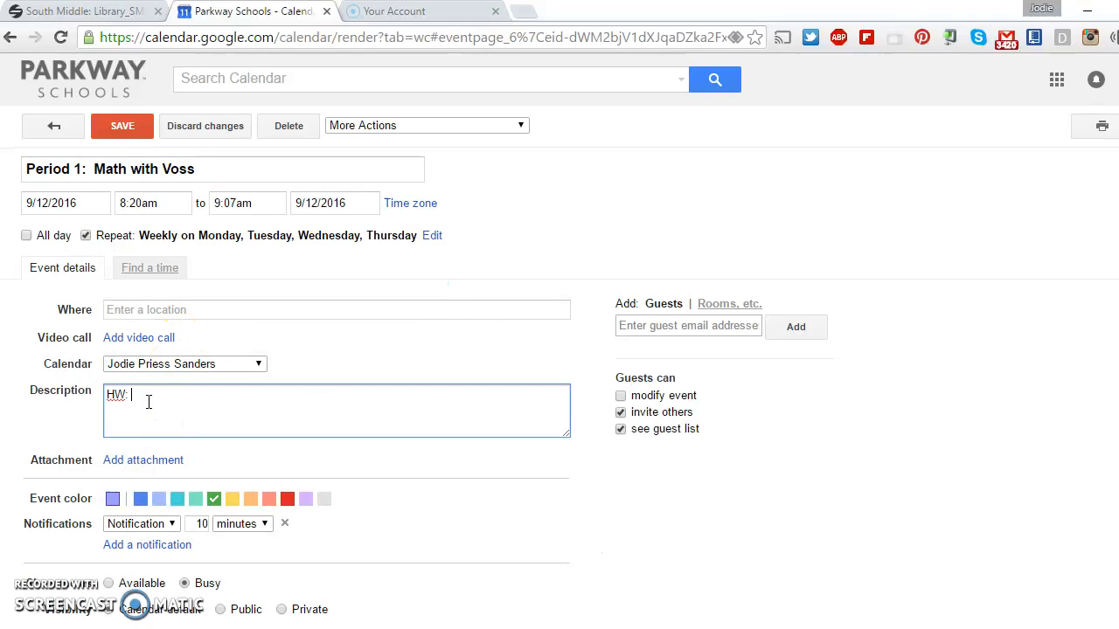
{"action": "type", "text": " WAtch math video on proportions."}
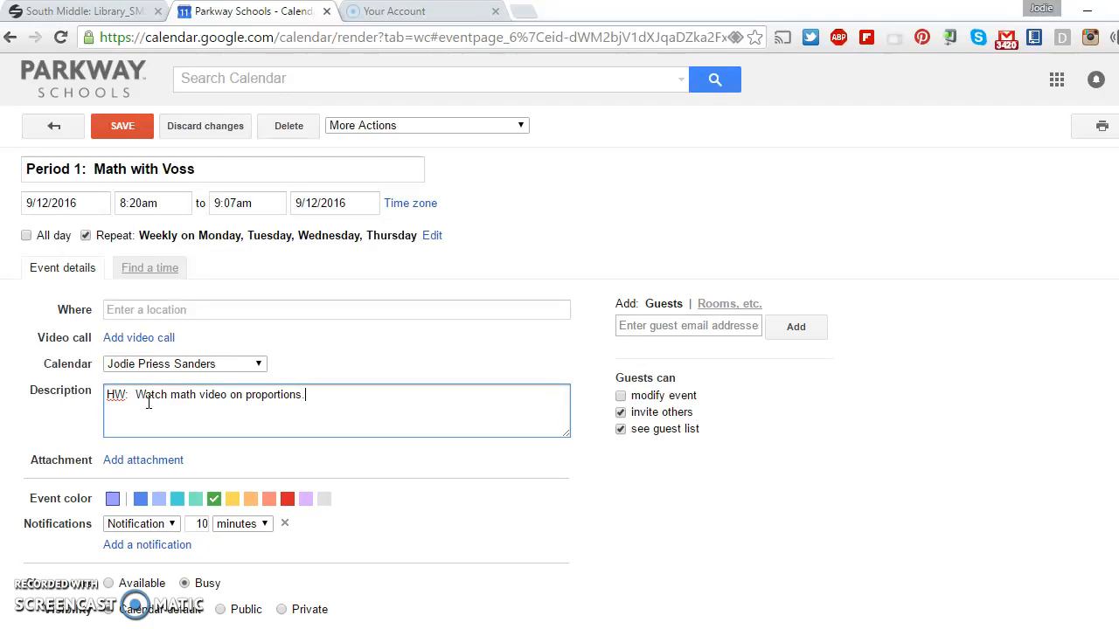
{"action": "left_click", "coordinate": [123, 125]}
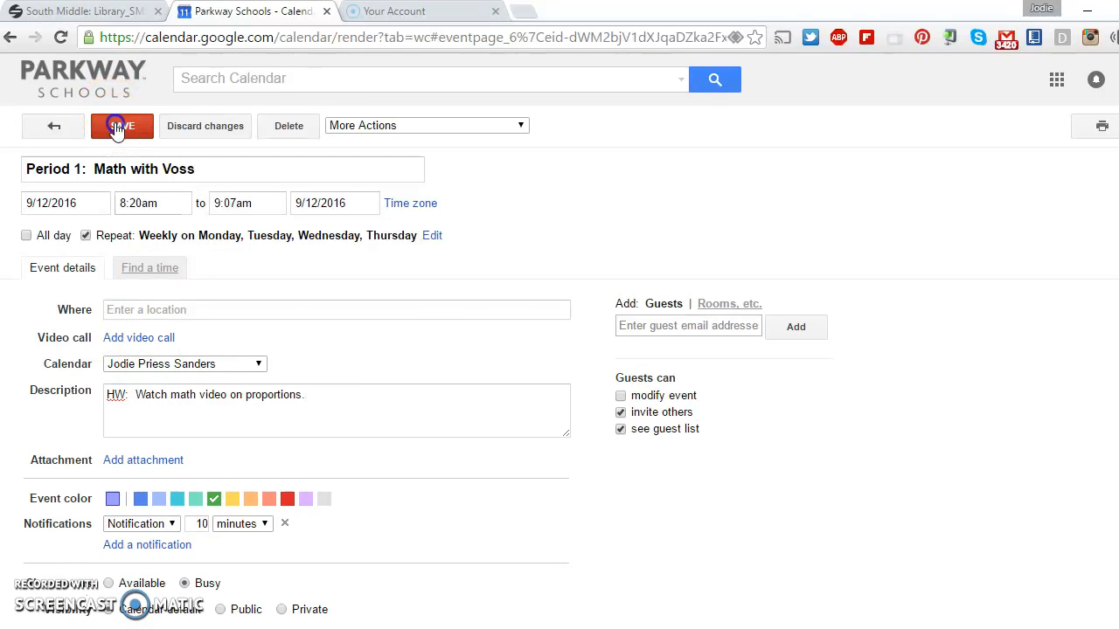
{"action": "left_click", "coordinate": [318, 311]}
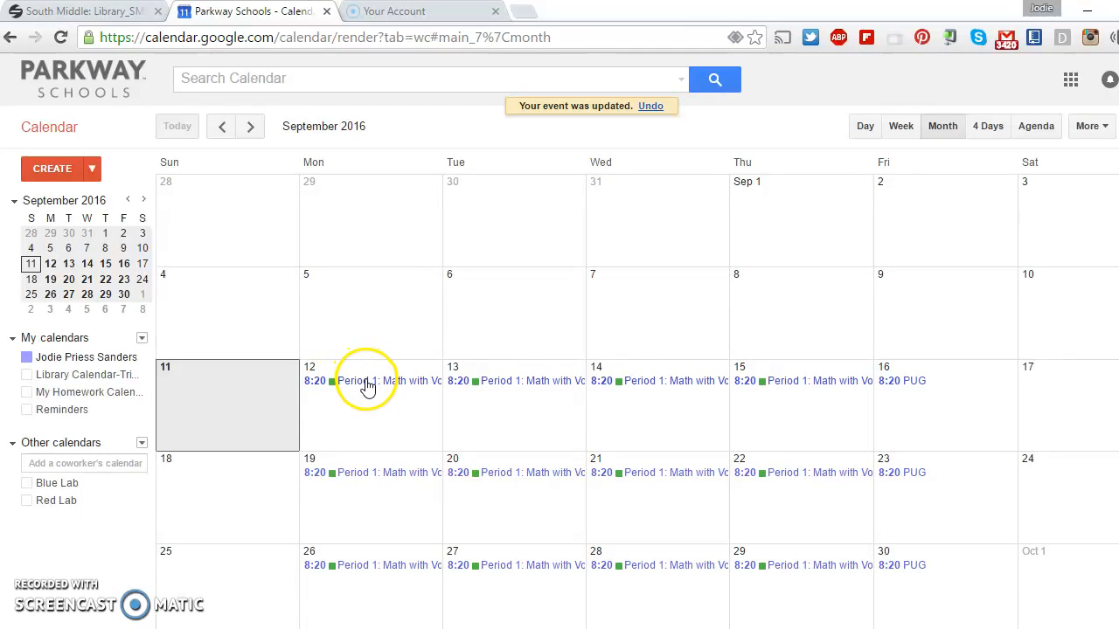
Step: Open the September 12 and September 13 Period 1 events in turn to compare their descriptions, returning to the month view
{"action": "left_click", "coordinate": [367, 384]}
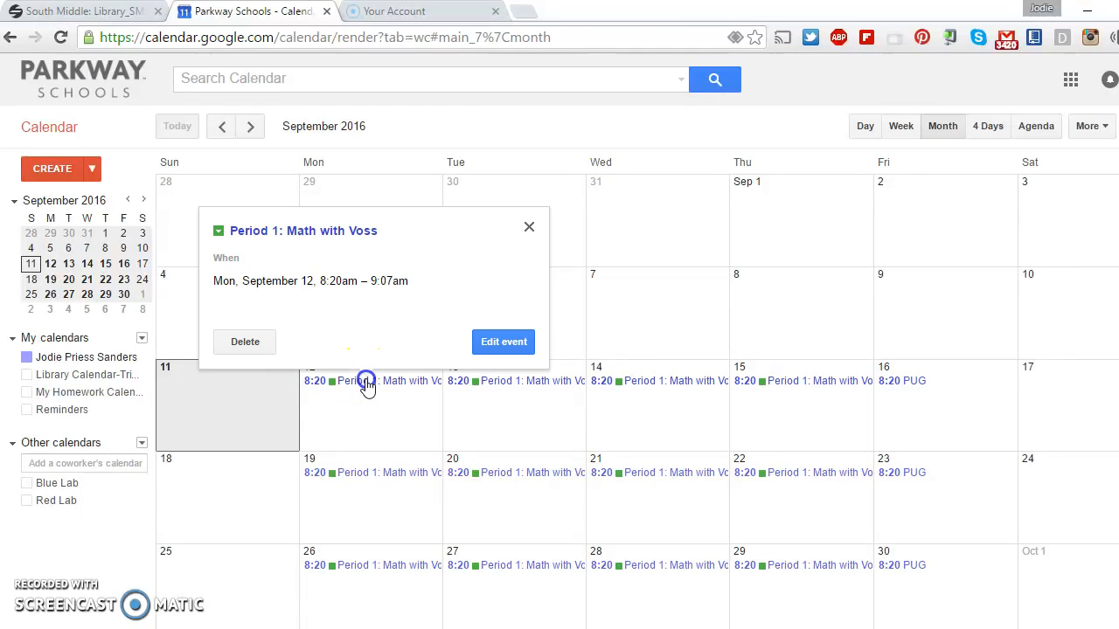
{"action": "left_click", "coordinate": [489, 344]}
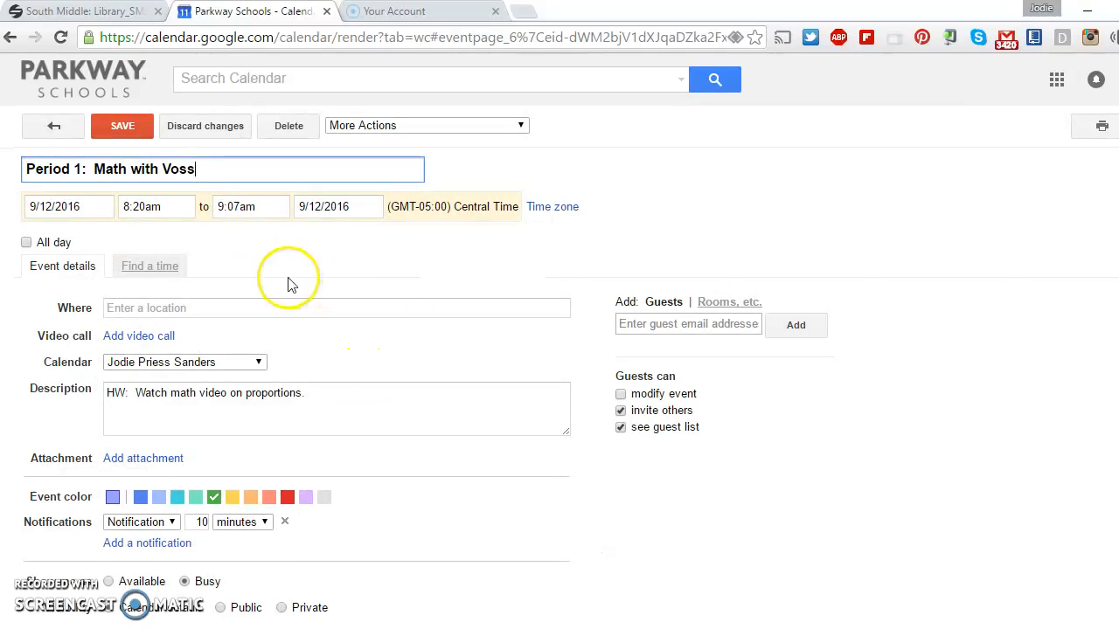
{"action": "left_click", "coordinate": [126, 127]}
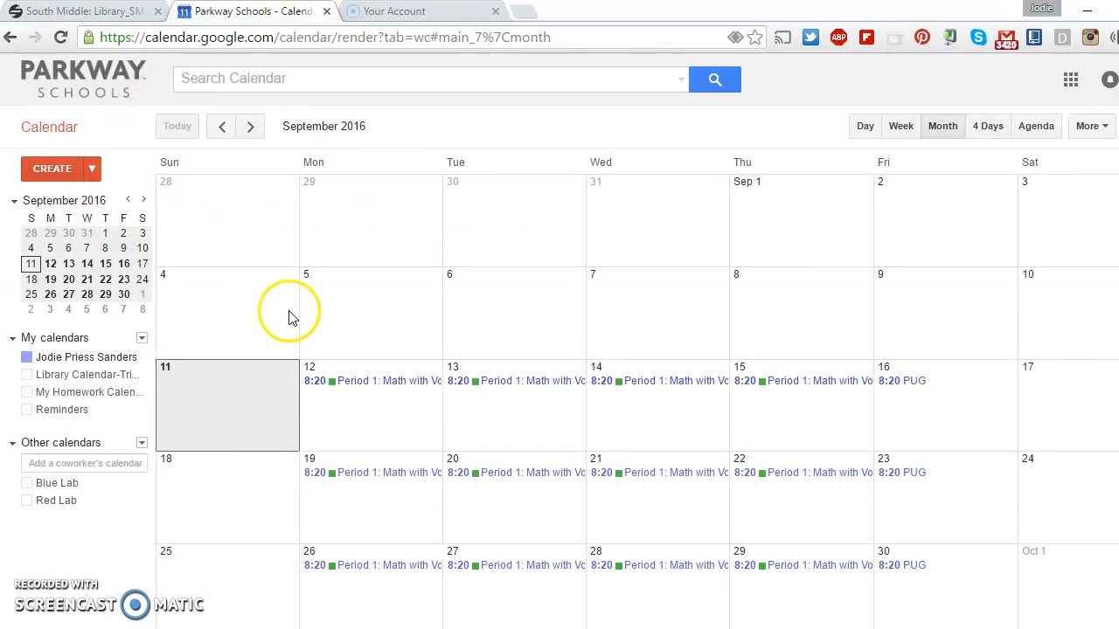
{"action": "left_click", "coordinate": [500, 391]}
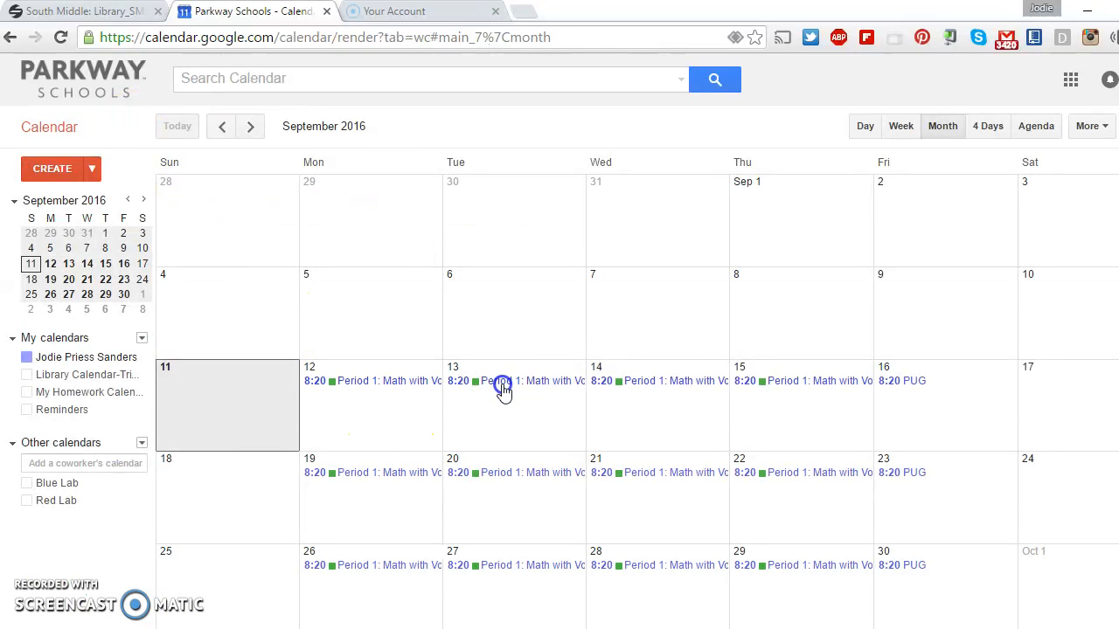
{"action": "left_click", "coordinate": [624, 347]}
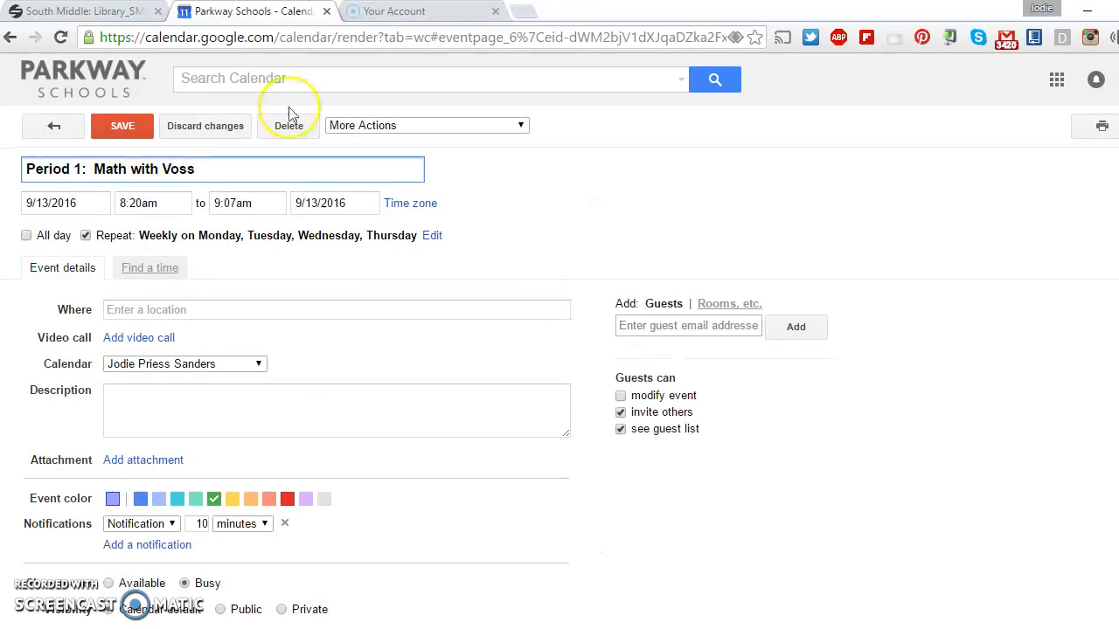
{"action": "left_click", "coordinate": [66, 127]}
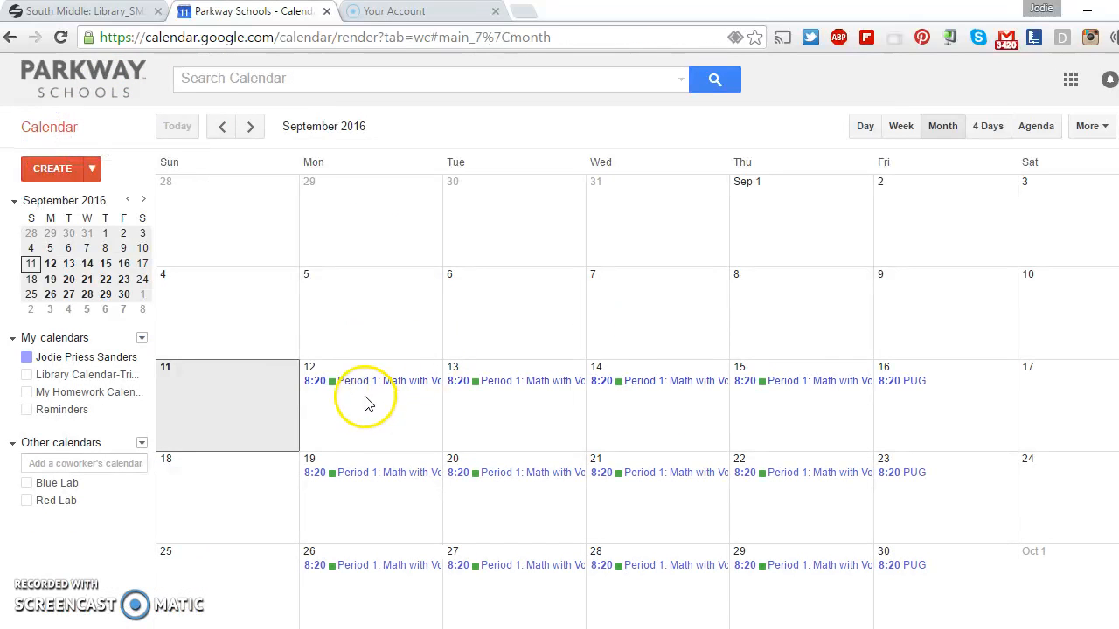
Step: Create a new event titled "Period 2: Science with" followed by the teacher's surname
{"action": "left_click", "coordinate": [45, 174]}
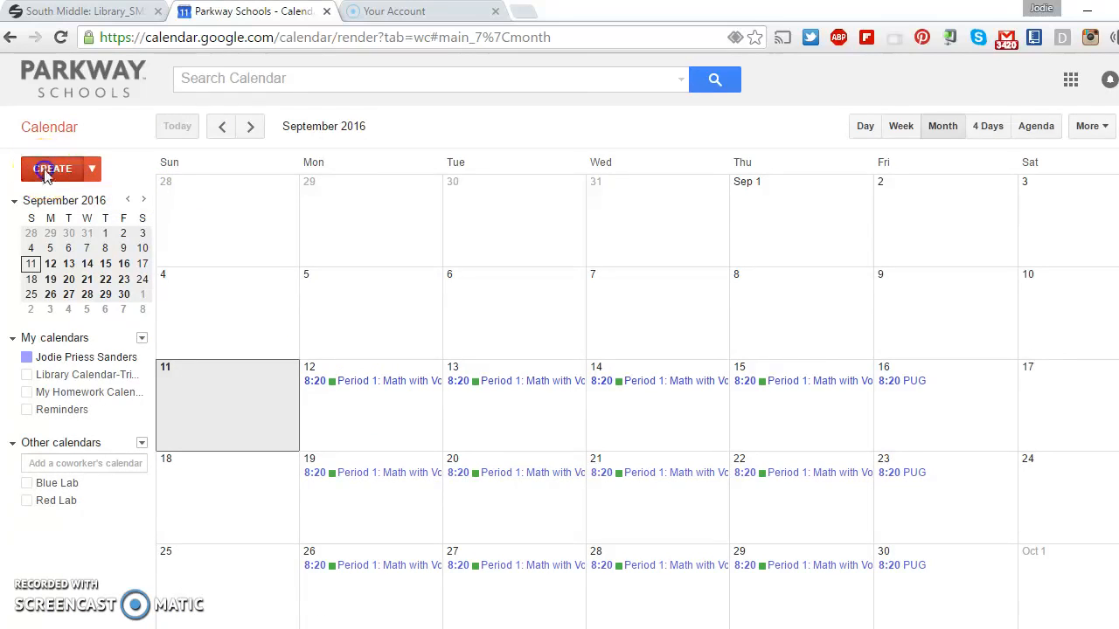
{"action": "type", "text": "Peirce"}
{"action": "key", "text": "BackSpace"}
{"action": "key", "text": "BackSpace"}
{"action": "key", "text": "BackSpace"}
{"action": "key", "text": "BackSpace"}
{"action": "type", "text": "riod"}
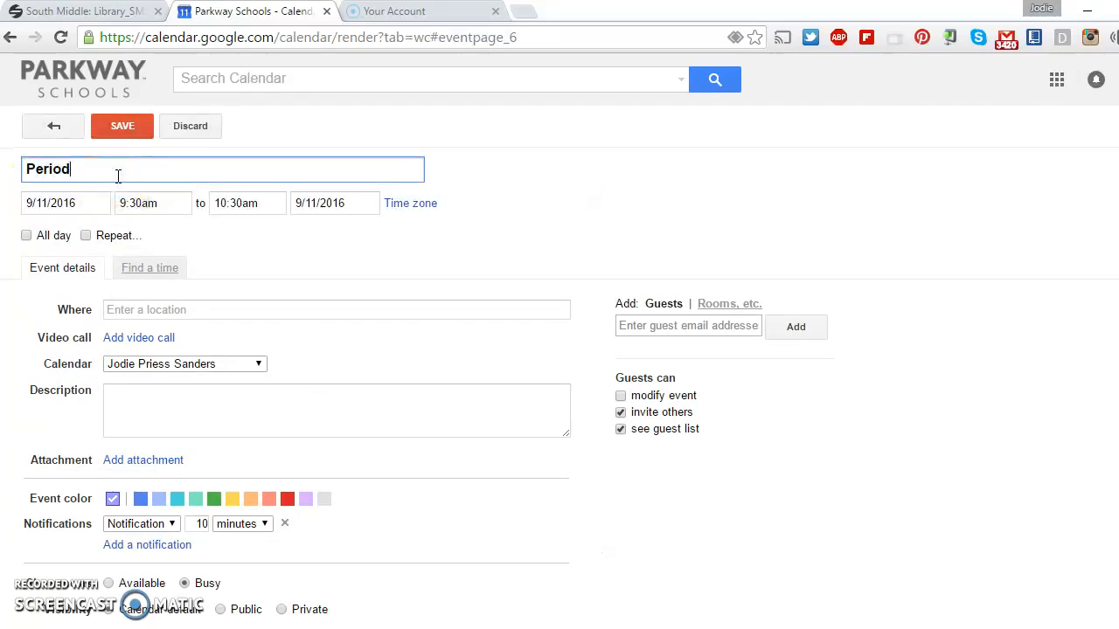
{"action": "type", "text": " 2:  Science with Milles"}
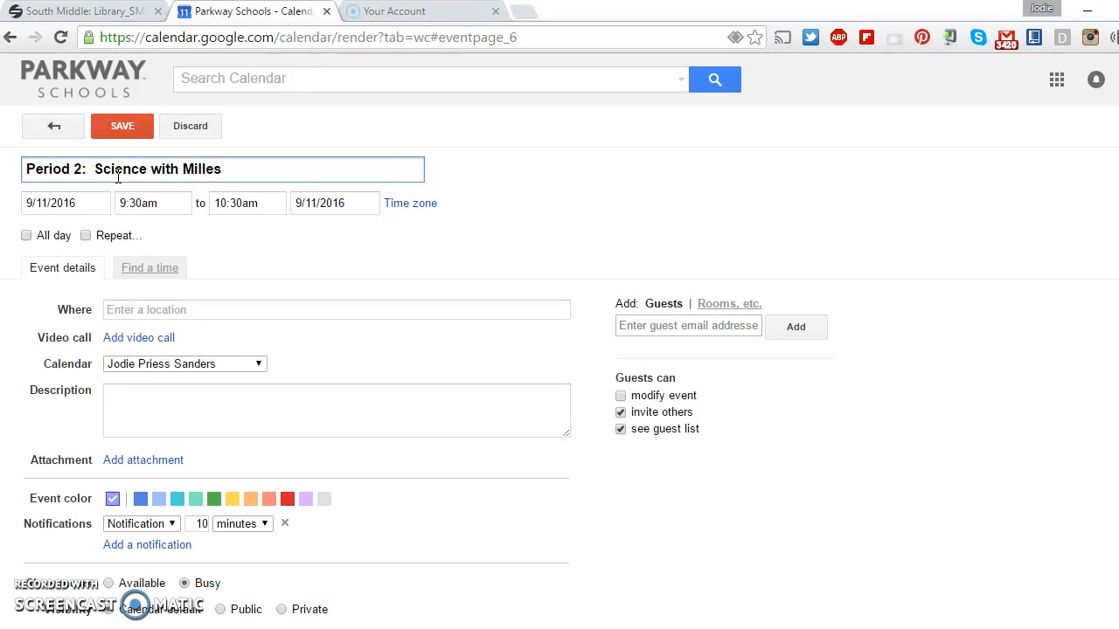
Step: Schedule the Period 2 event on 9/12/2016 from 9:10am to 9:55am
{"action": "left_click", "coordinate": [87, 210]}
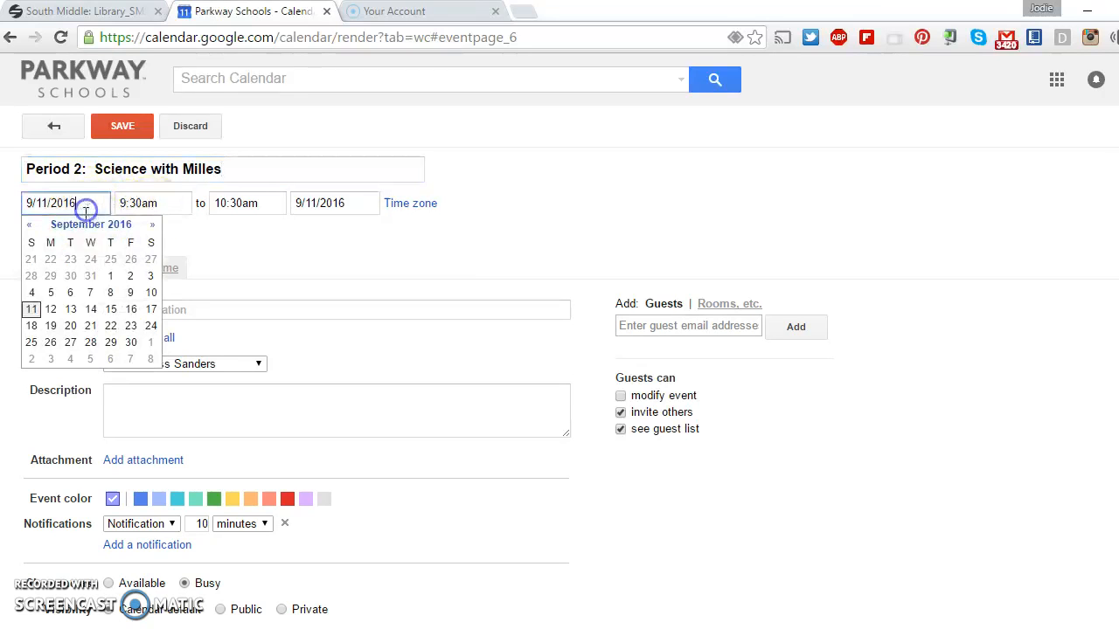
{"action": "left_click", "coordinate": [51, 309]}
{"action": "left_click", "coordinate": [165, 203]}
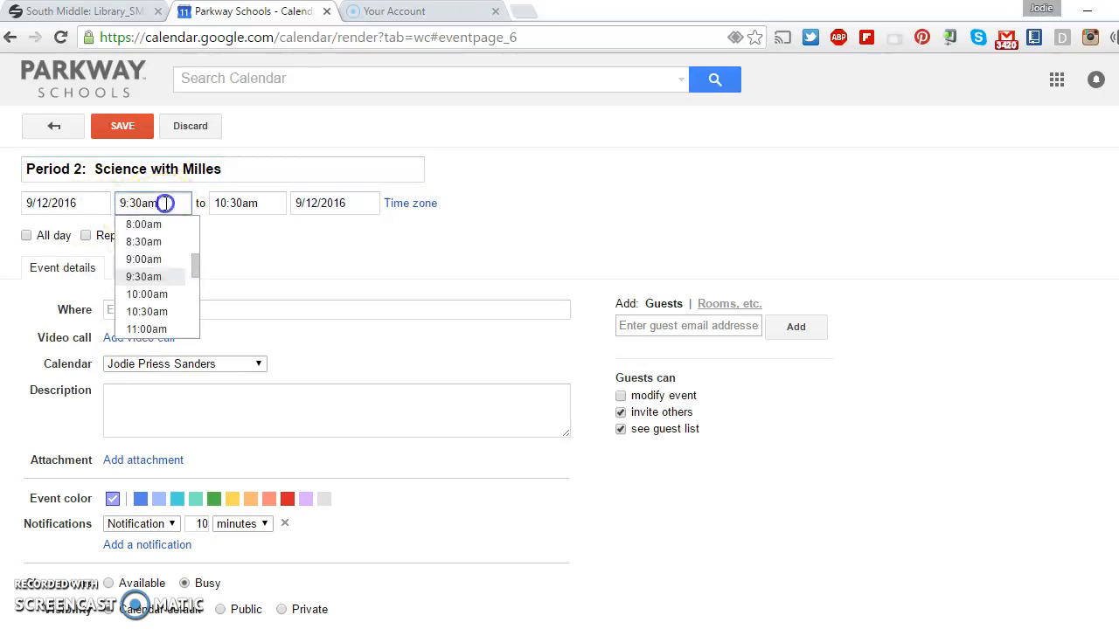
{"action": "key", "text": "BackSpace"}
{"action": "key", "text": "BackSpace"}
{"action": "key", "text": "BackSpace"}
{"action": "key", "text": "BackSpace"}
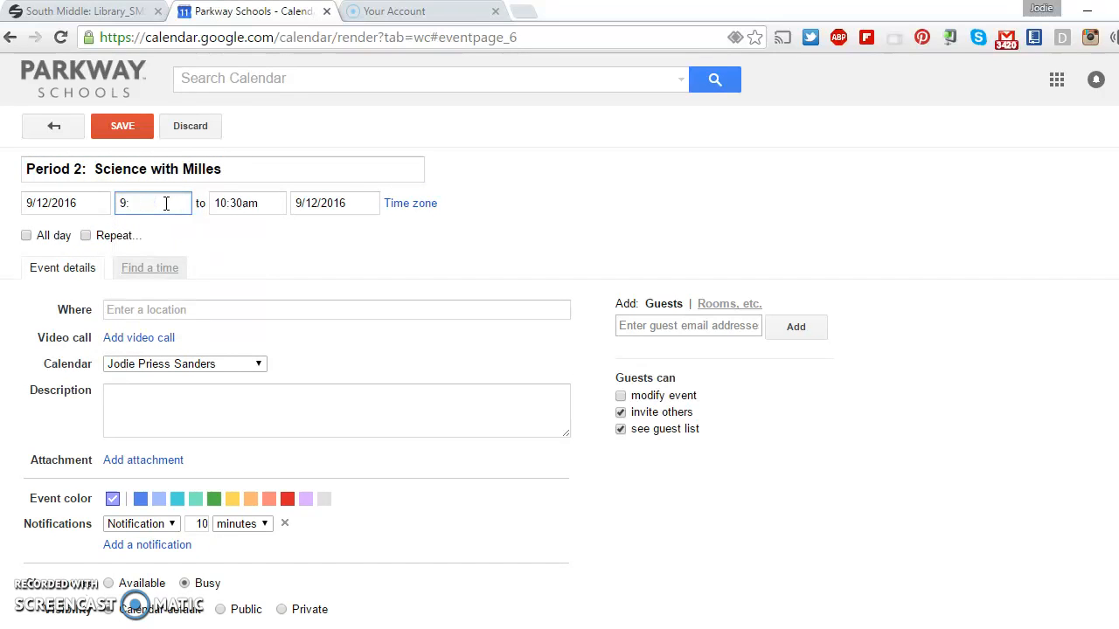
{"action": "type", "text": "1"}
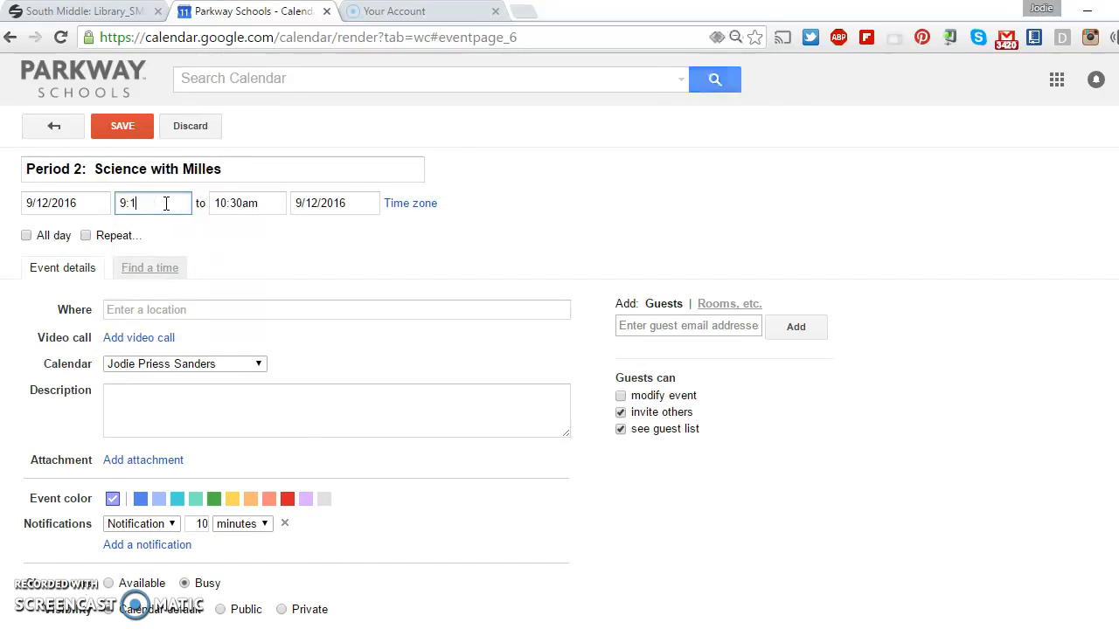
{"action": "type", "text": "0"}
{"action": "key", "text": "ctrl+minus"}
{"action": "left_click", "coordinate": [240, 191]}
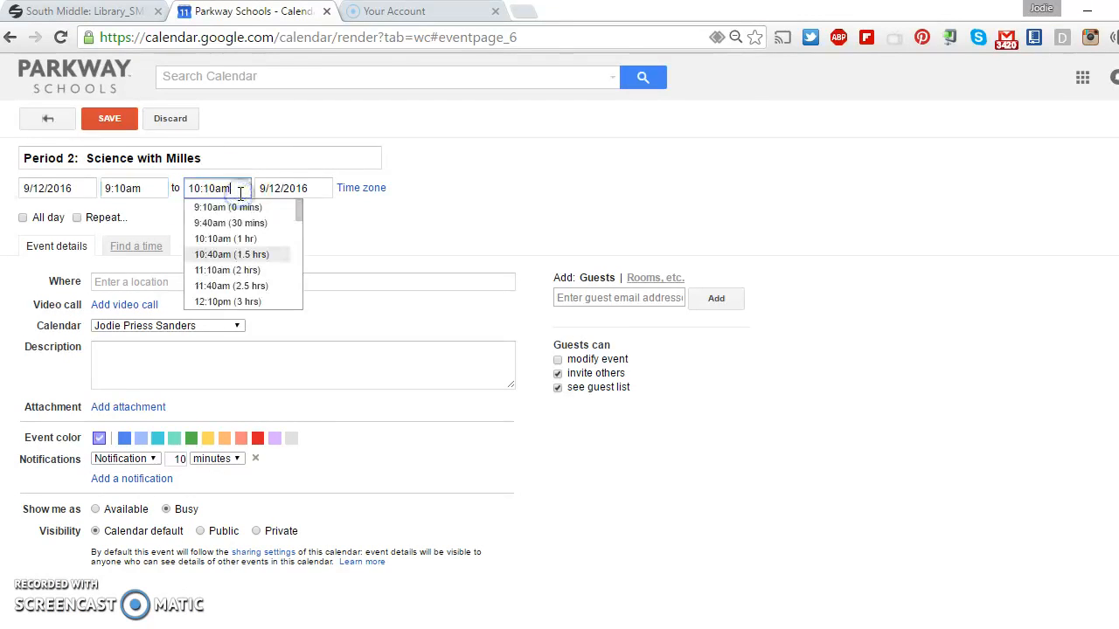
{"action": "key", "text": "BackSpace"}
{"action": "key", "text": "BackSpace"}
{"action": "key", "text": "BackSpace"}
{"action": "key", "text": "BackSpace"}
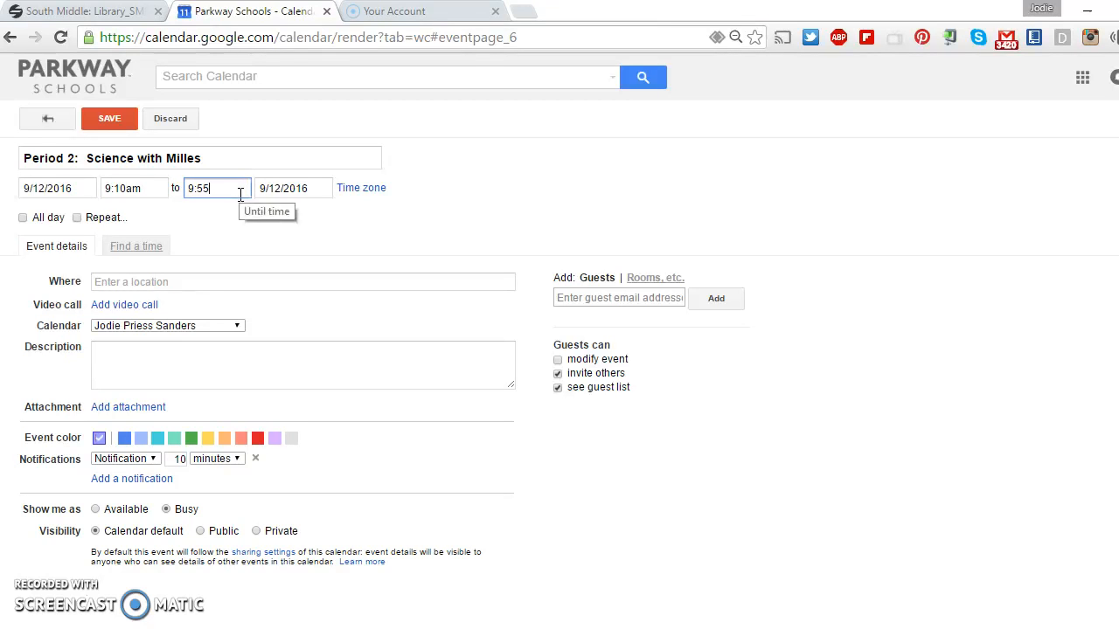
Step: Repeat the Period 2 event weekly on Monday, Tuesday, Wednesday and Thursday with no end date
{"action": "left_click", "coordinate": [77, 217]}
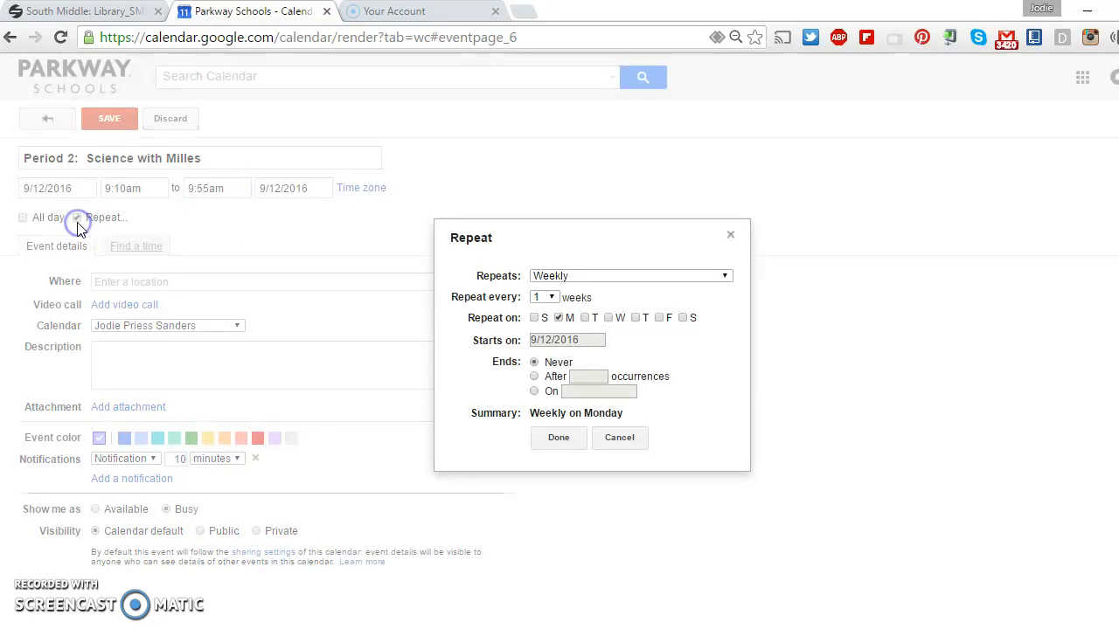
{"action": "left_click", "coordinate": [585, 317]}
{"action": "left_click", "coordinate": [610, 317]}
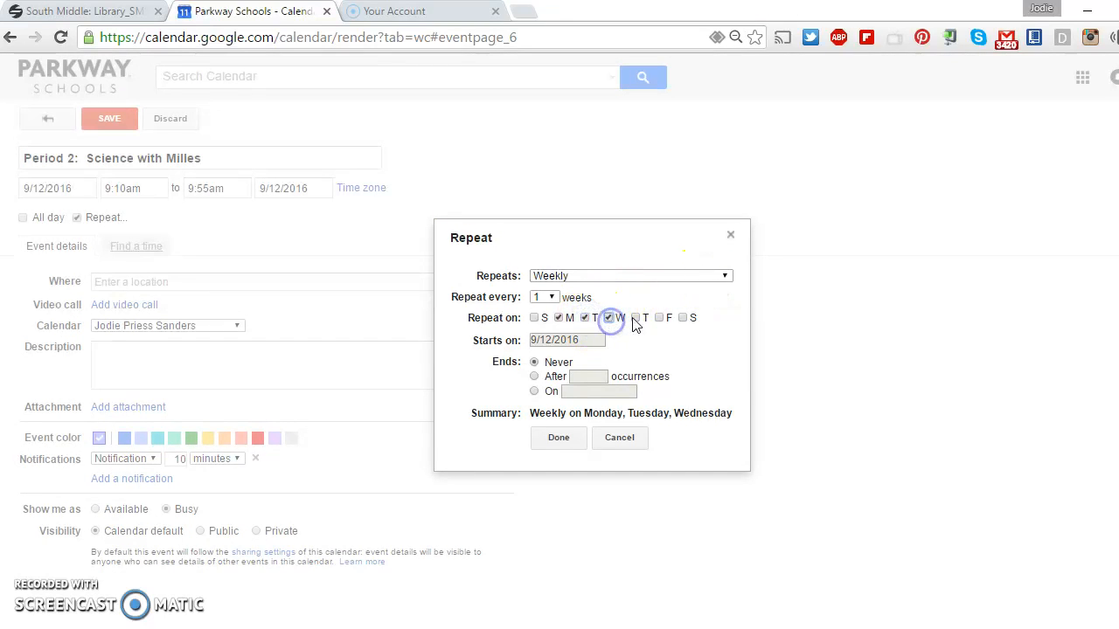
{"action": "left_click", "coordinate": [636, 318]}
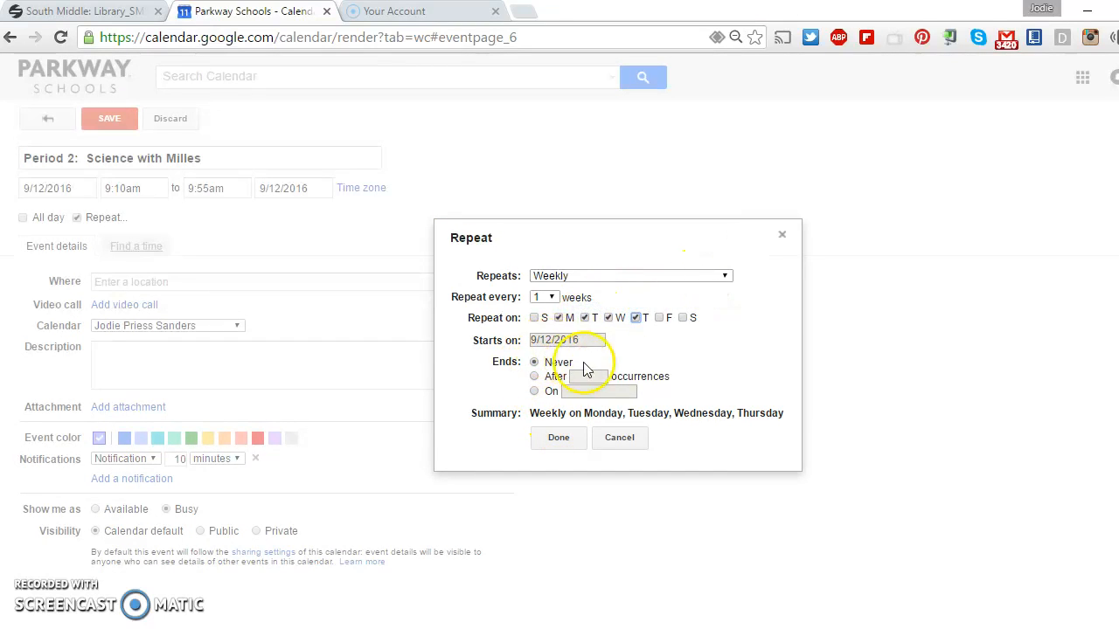
{"action": "left_click", "coordinate": [566, 444]}
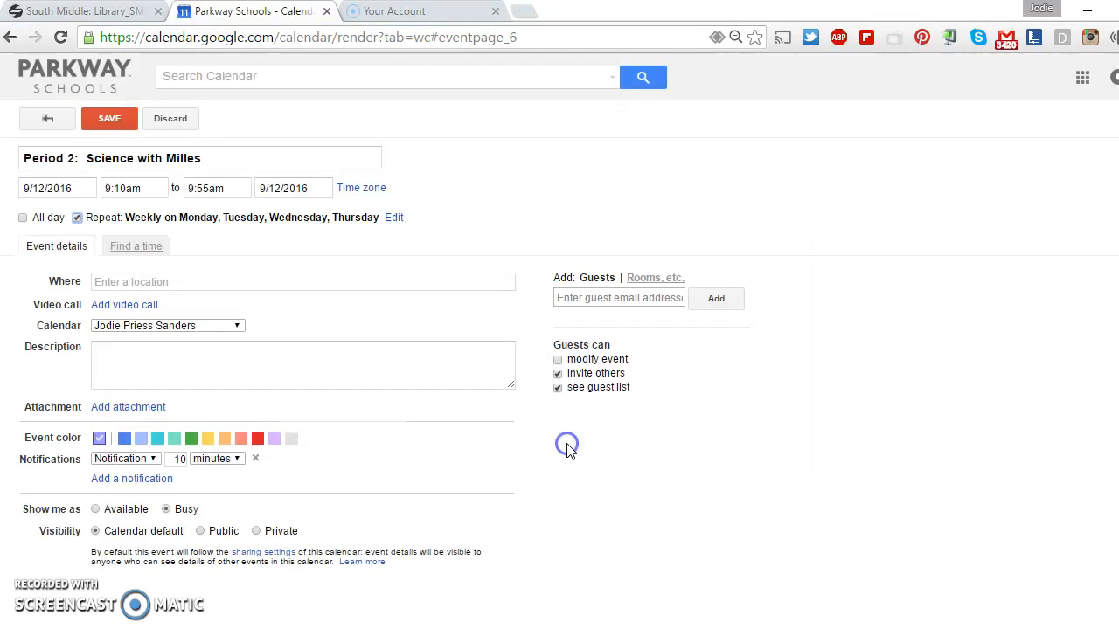
Step: Give the Period 2 event the light teal-green event color and save it to the calendar
{"action": "left_click", "coordinate": [175, 442]}
{"action": "left_click", "coordinate": [122, 359]}
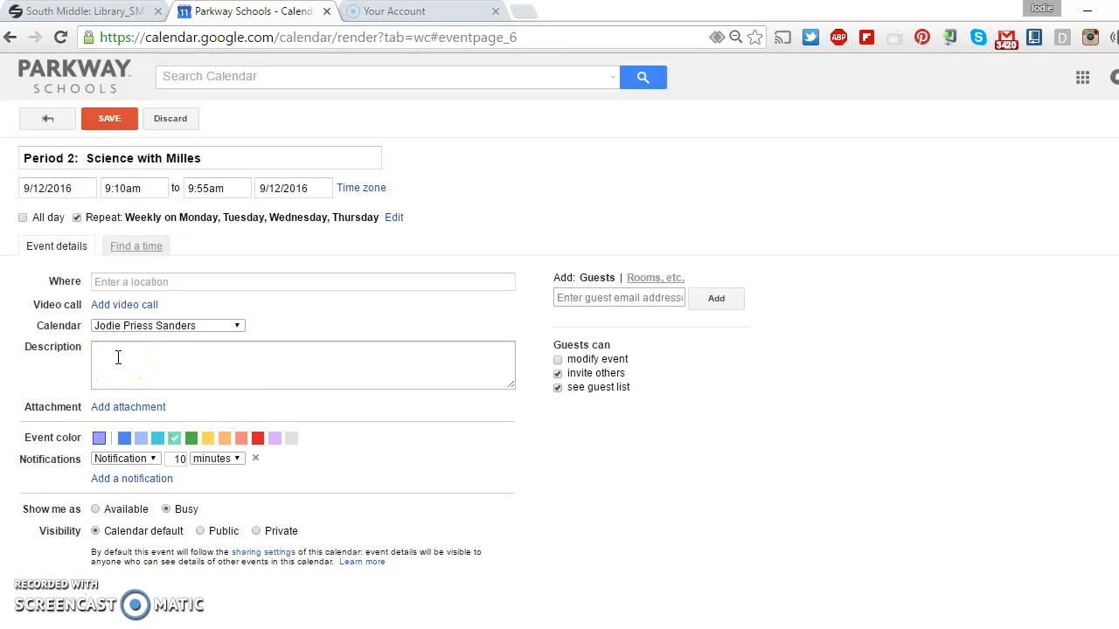
{"action": "left_click", "coordinate": [107, 127]}
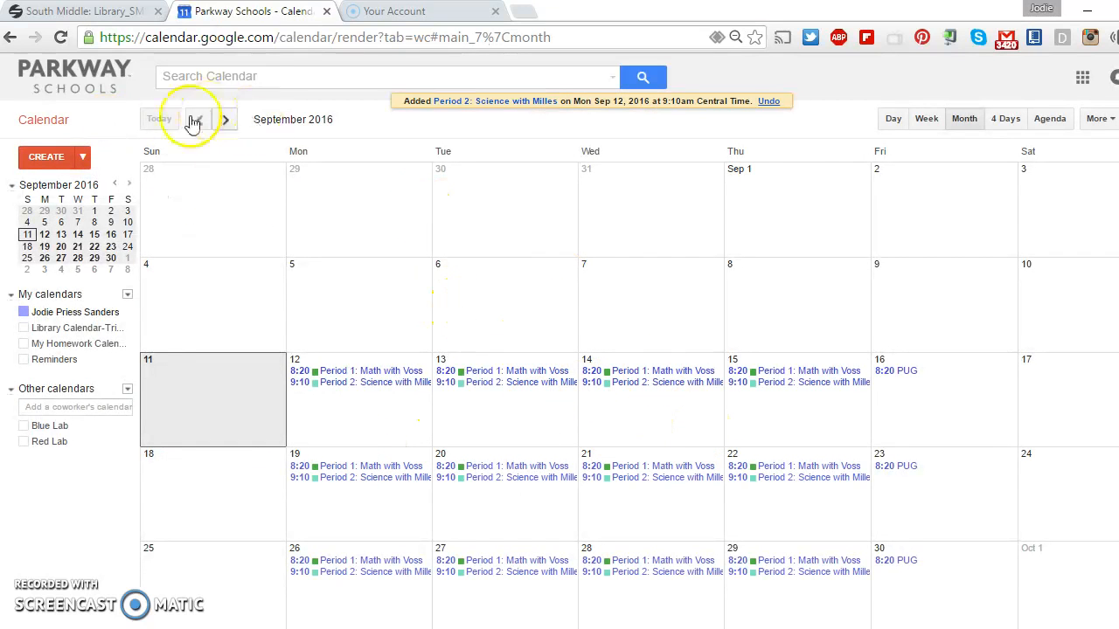
Step: Create a new event titled "Period 3: Spanish with Senora" followed by the teacher's surname
{"action": "left_click", "coordinate": [46, 157]}
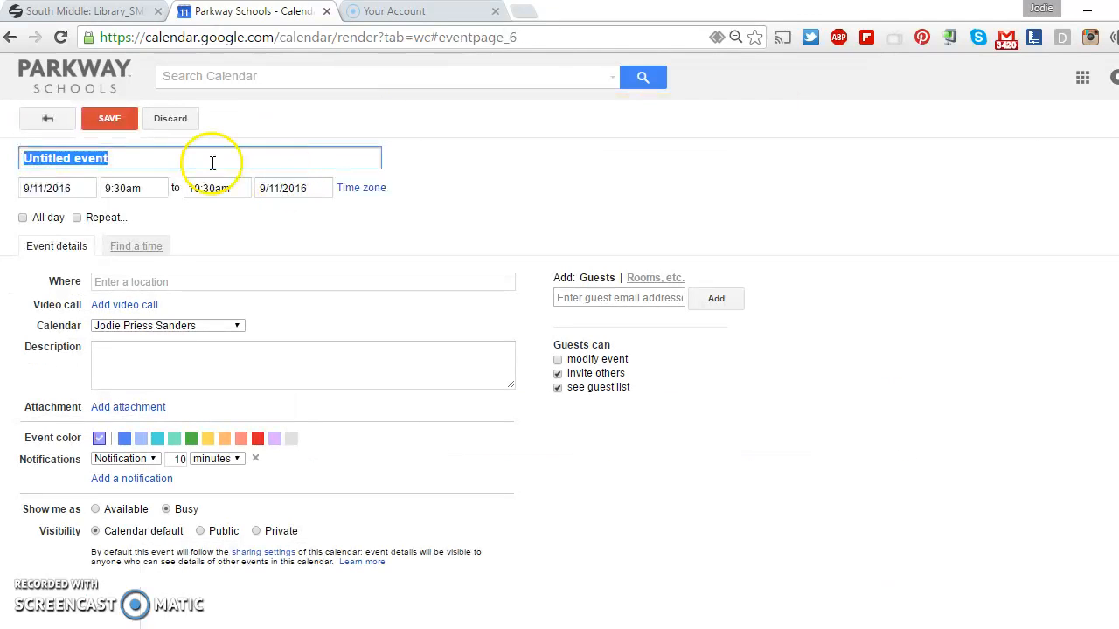
{"action": "left_click", "coordinate": [209, 162]}
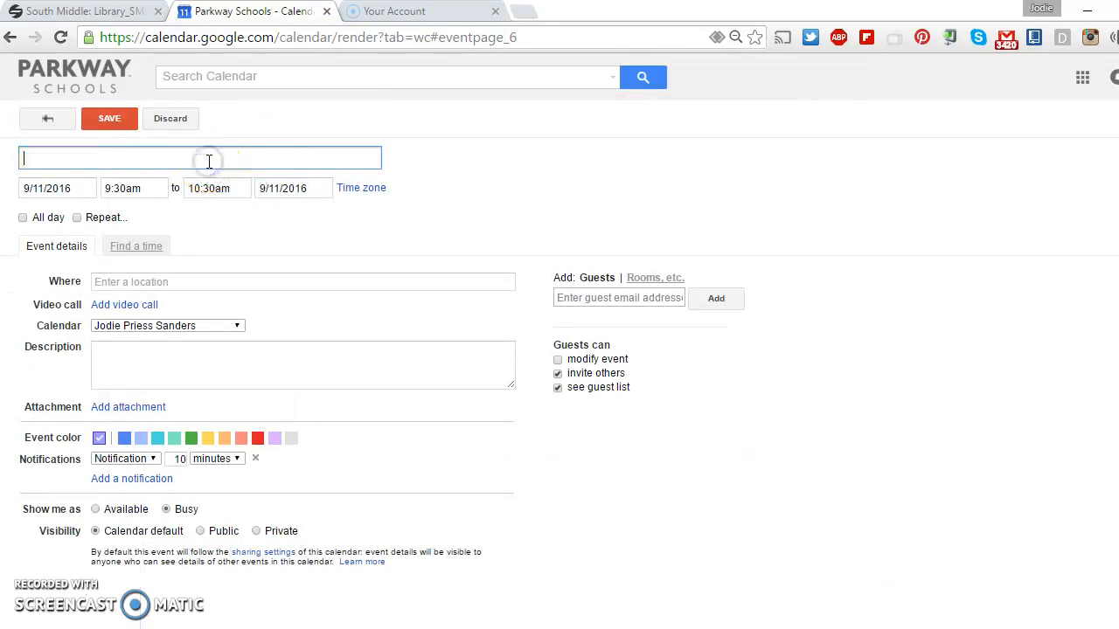
{"action": "type", "text": "Period 3:  Spanish with Senora Rook"}
Step: Schedule the Period 3 event on 9/12/2016 from 9:58am to 10:43am
{"action": "left_click", "coordinate": [49, 189]}
{"action": "left_click", "coordinate": [42, 280]}
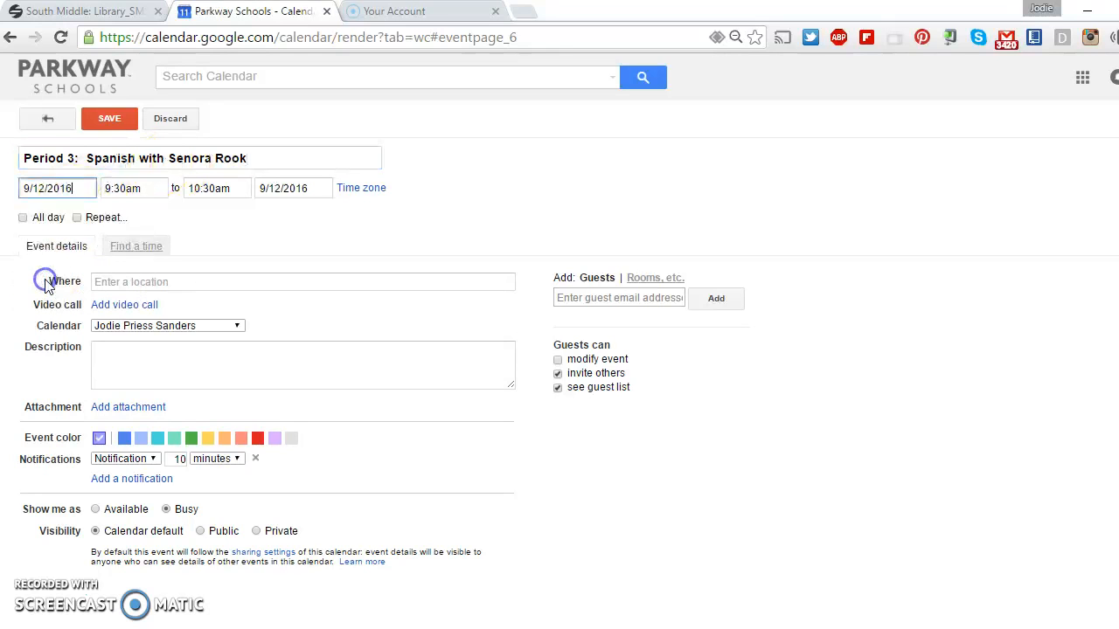
{"action": "left_click", "coordinate": [146, 189]}
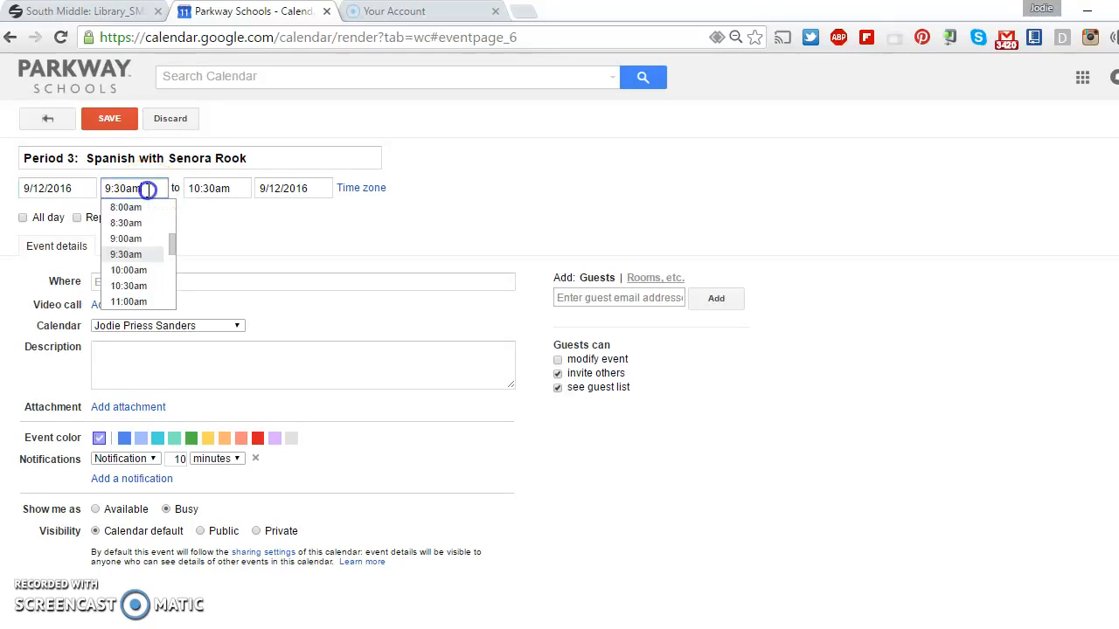
{"action": "key", "text": "BackSpace"}
{"action": "key", "text": "BackSpace"}
{"action": "key", "text": "BackSpace"}
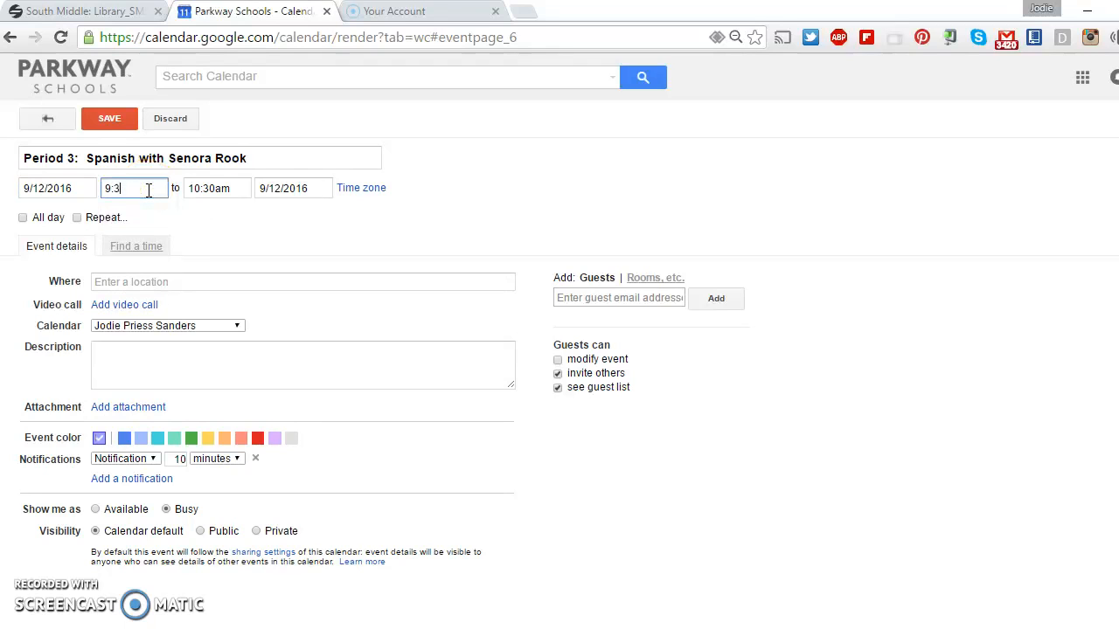
{"action": "type", "text": "58"}
{"action": "left_click", "coordinate": [210, 192]}
{"action": "key", "text": "BackSpace"}
{"action": "key", "text": "BackSpace"}
{"action": "key", "text": "BackSpace"}
{"action": "key", "text": "BackSpace"}
{"action": "key", "text": "BackSpace"}
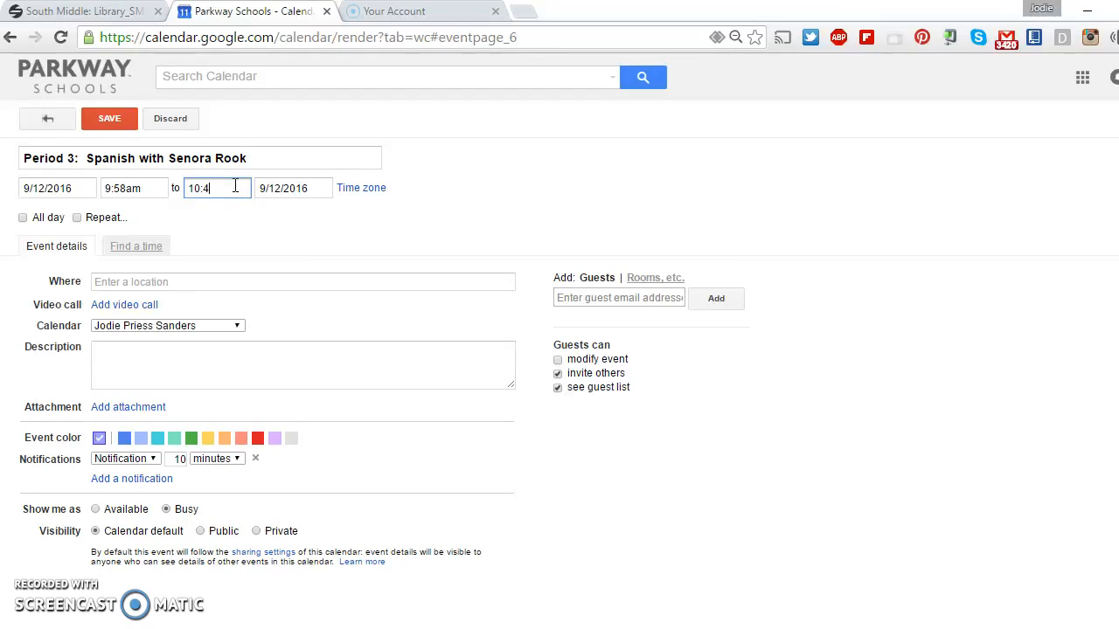
{"action": "type", "text": ":43"}
Step: Repeat the Period 3 event weekly on Monday, Tuesday, Wednesday and Thursday, and save it to the calendar
{"action": "left_click", "coordinate": [82, 219]}
{"action": "left_click", "coordinate": [80, 219]}
{"action": "left_click", "coordinate": [584, 317]}
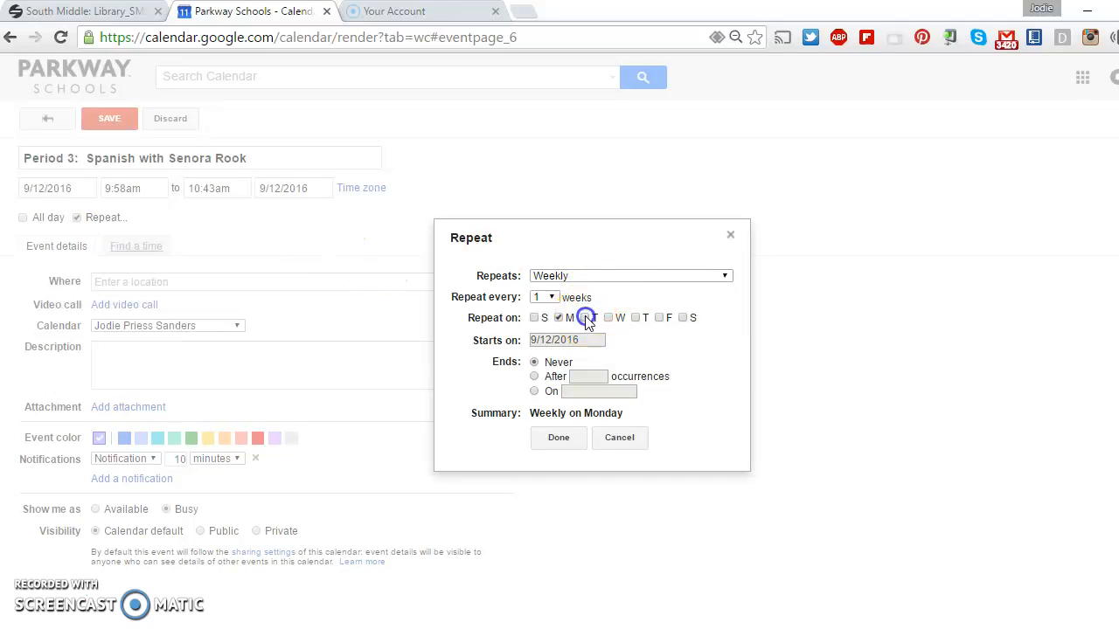
{"action": "left_click", "coordinate": [609, 317]}
{"action": "left_click", "coordinate": [635, 317]}
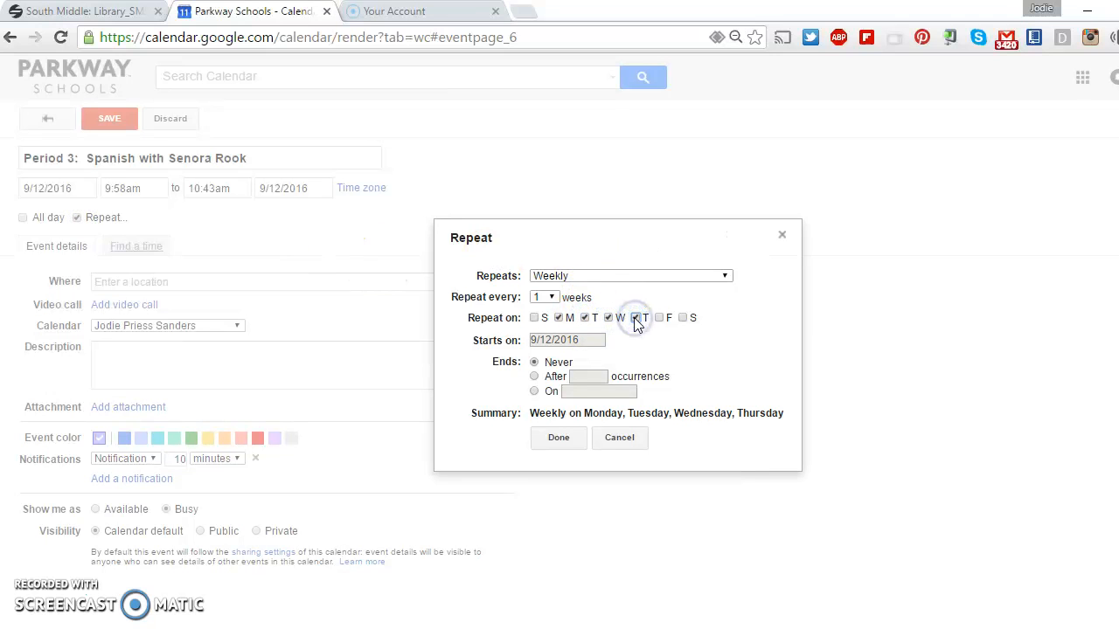
{"action": "left_click", "coordinate": [563, 442]}
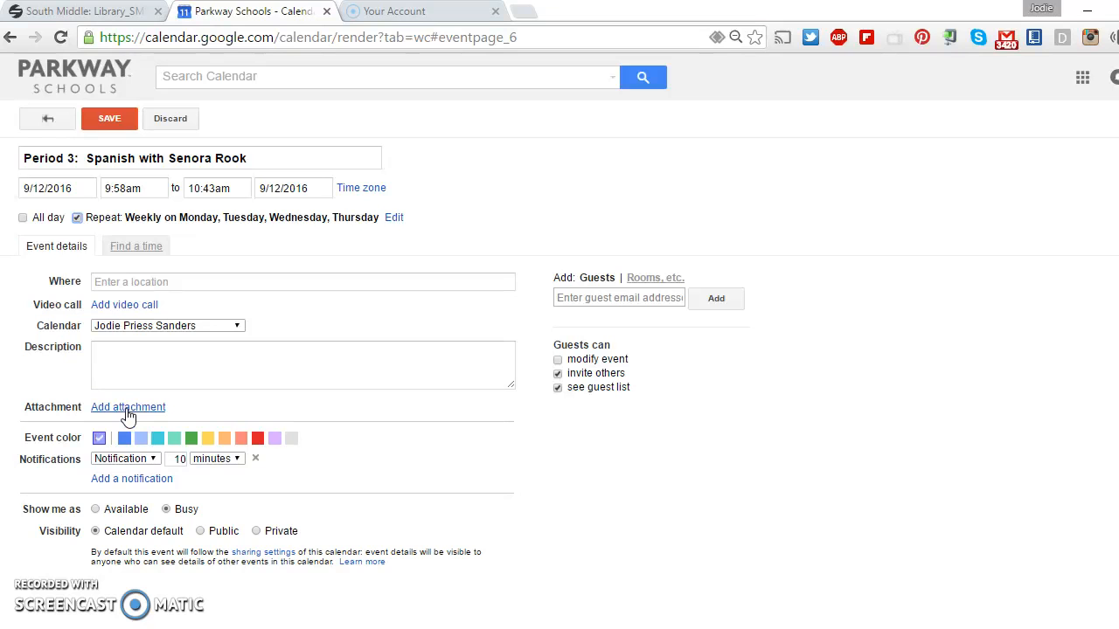
{"action": "left_click", "coordinate": [109, 127]}
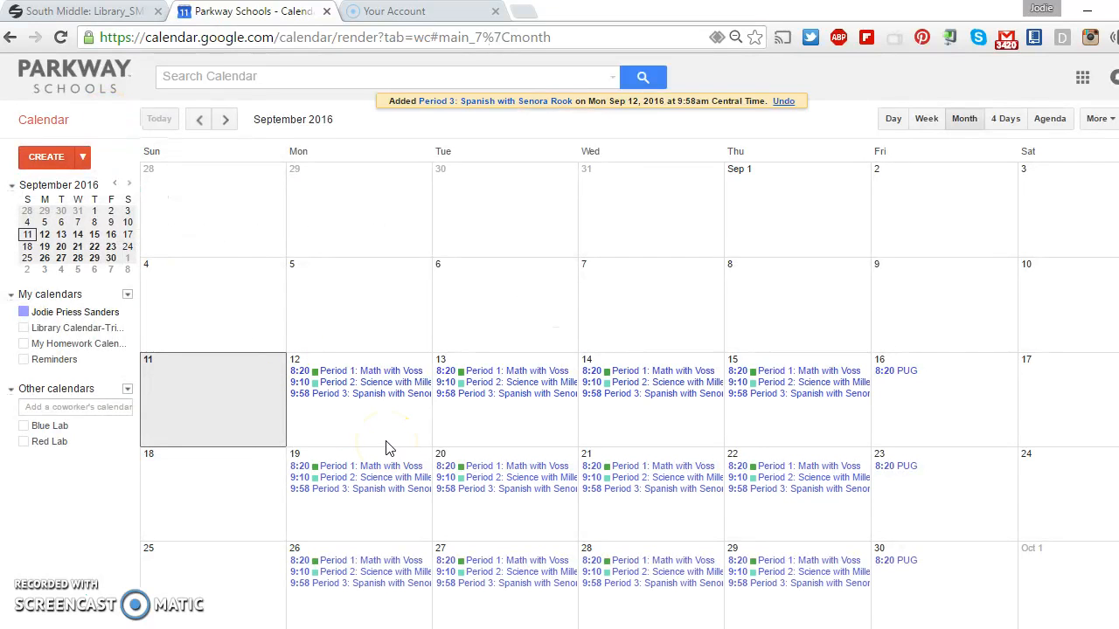
Step: Change the September 12 Period 3 event's color to yellow and apply the change to all events in the series
{"action": "left_click", "coordinate": [324, 395]}
{"action": "left_click", "coordinate": [442, 361]}
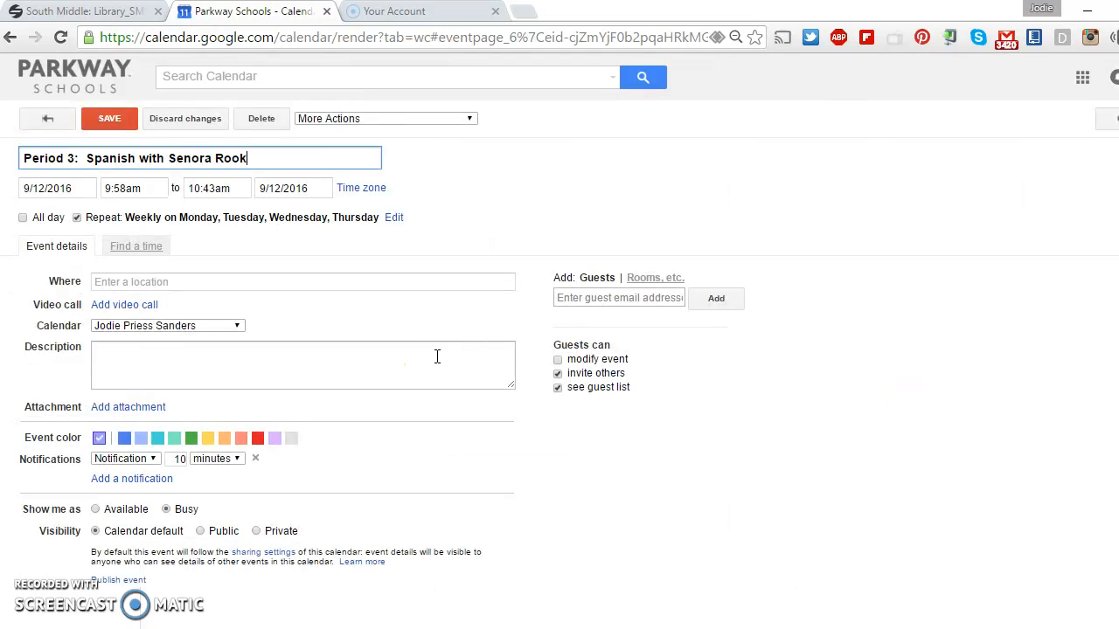
{"action": "left_click", "coordinate": [208, 439]}
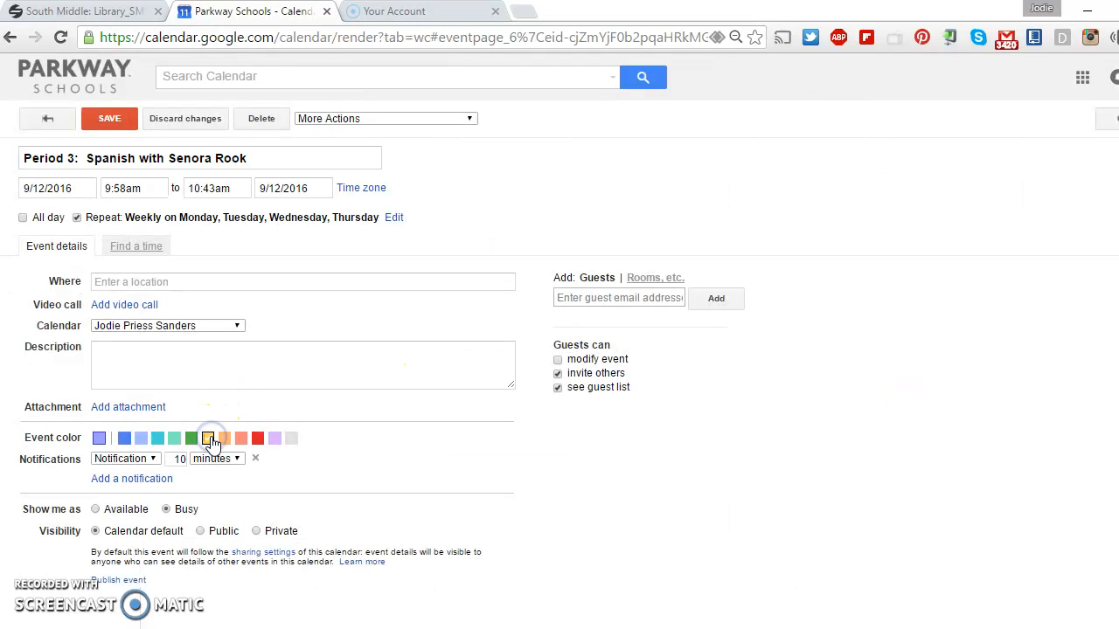
{"action": "left_click", "coordinate": [112, 122]}
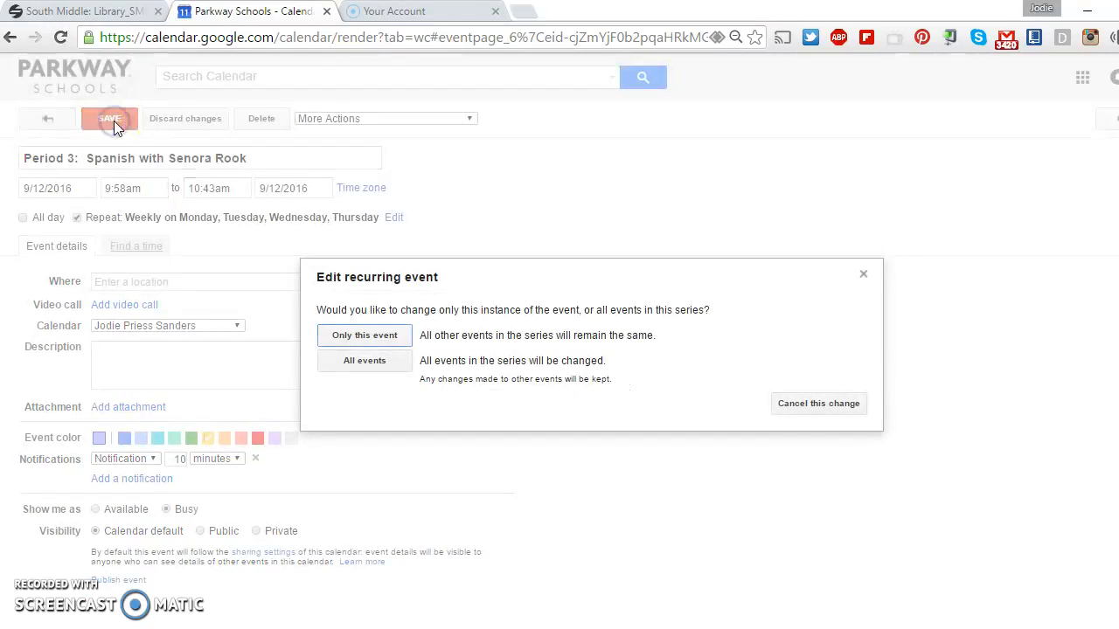
{"action": "left_click", "coordinate": [379, 361]}
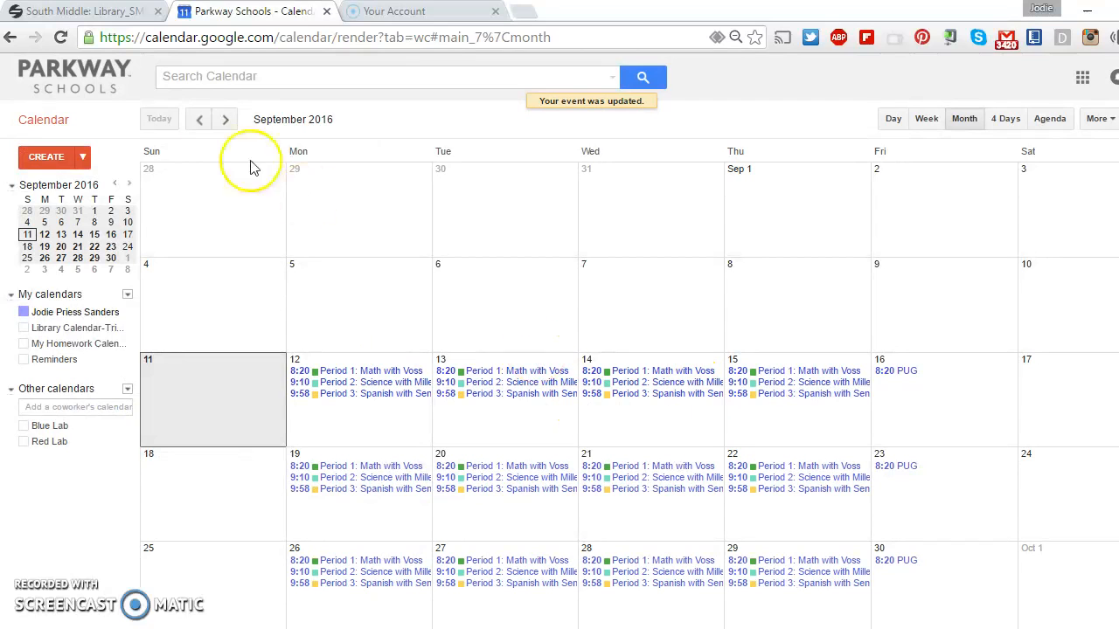
Step: Create a new event titled "Periods 4 and 5: ELA block with" followed by the teacher's surname
{"action": "left_click", "coordinate": [41, 165]}
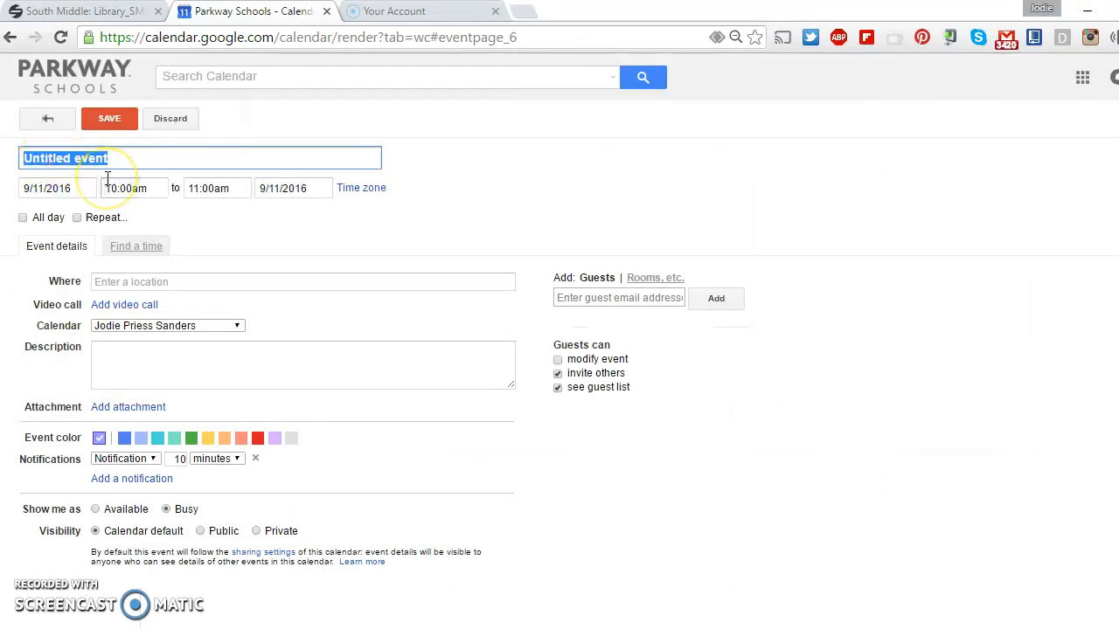
{"action": "type", "text": "P"}
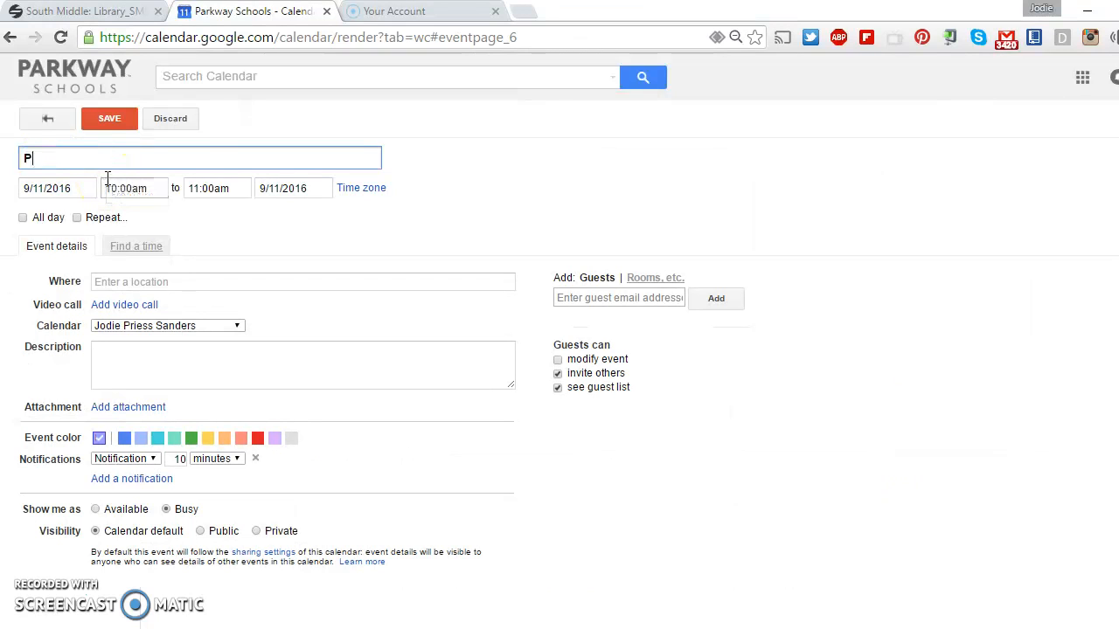
{"action": "type", "text": "eriods 4 and 5:  ELA block with Knowles"}
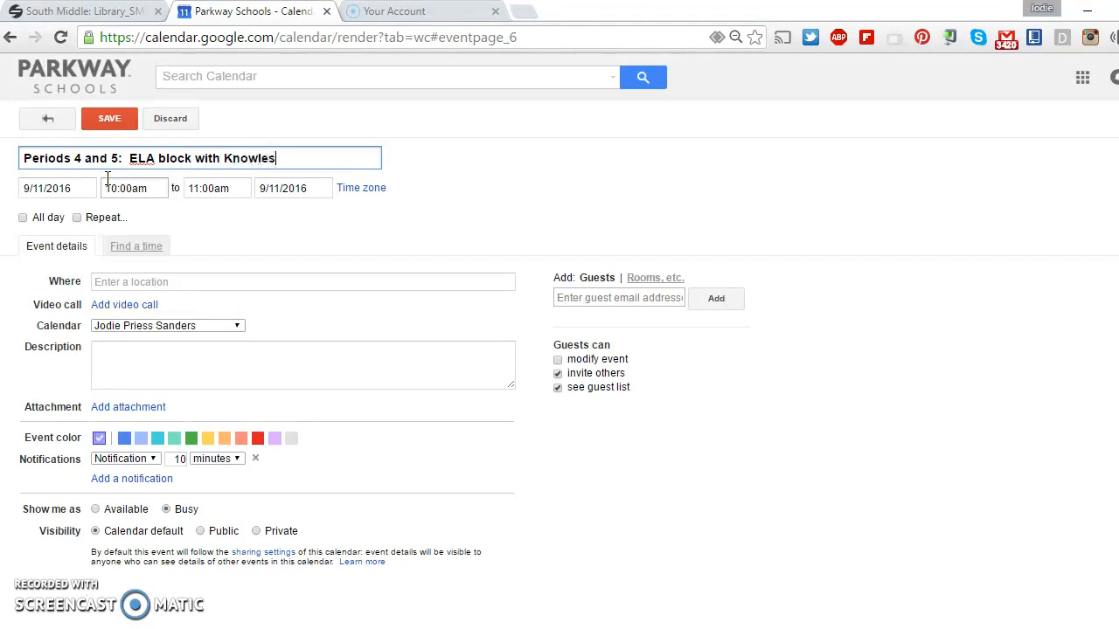
Step: Schedule the Periods 4 and 5 event on 9/12/2016 from 10:46am to 12:50pm
{"action": "left_click", "coordinate": [140, 193]}
{"action": "left_click", "coordinate": [148, 187]}
{"action": "key", "text": "BackSpace"}
{"action": "key", "text": "BackSpace"}
{"action": "key", "text": "BackSpace"}
{"action": "key", "text": "BackSpace"}
{"action": "key", "text": "BackSpace"}
{"action": "key", "text": "BackSpace"}
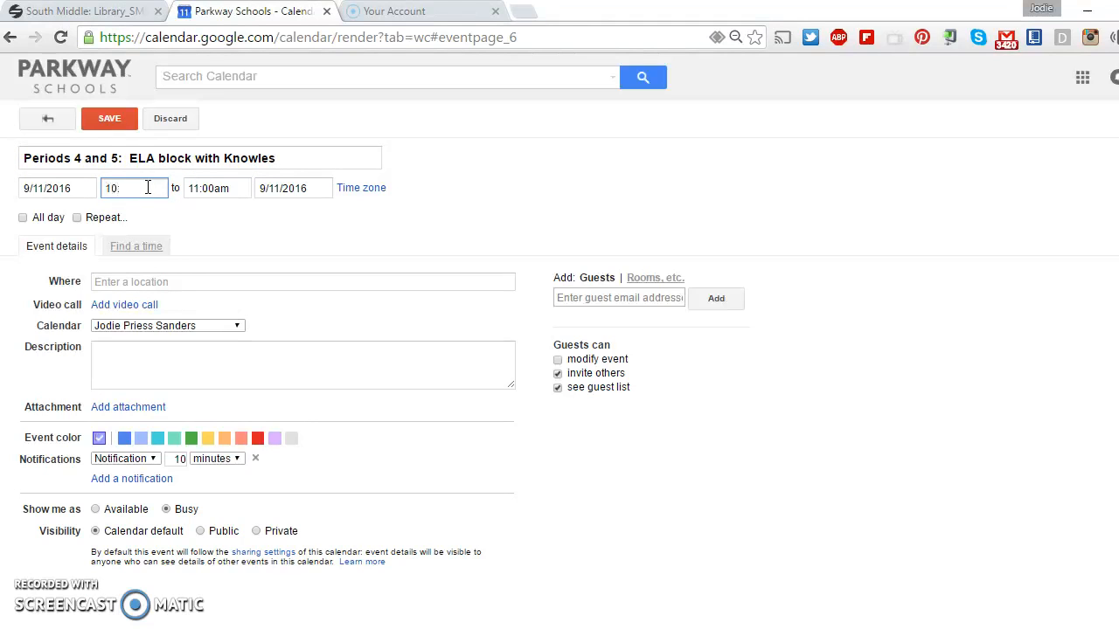
{"action": "type", "text": "10:46"}
{"action": "left_click", "coordinate": [237, 187]}
{"action": "left_click", "coordinate": [242, 187]}
{"action": "key", "text": "BackSpace"}
{"action": "key", "text": "BackSpace"}
{"action": "key", "text": "BackSpace"}
{"action": "key", "text": "BackSpace"}
{"action": "key", "text": "BackSpace"}
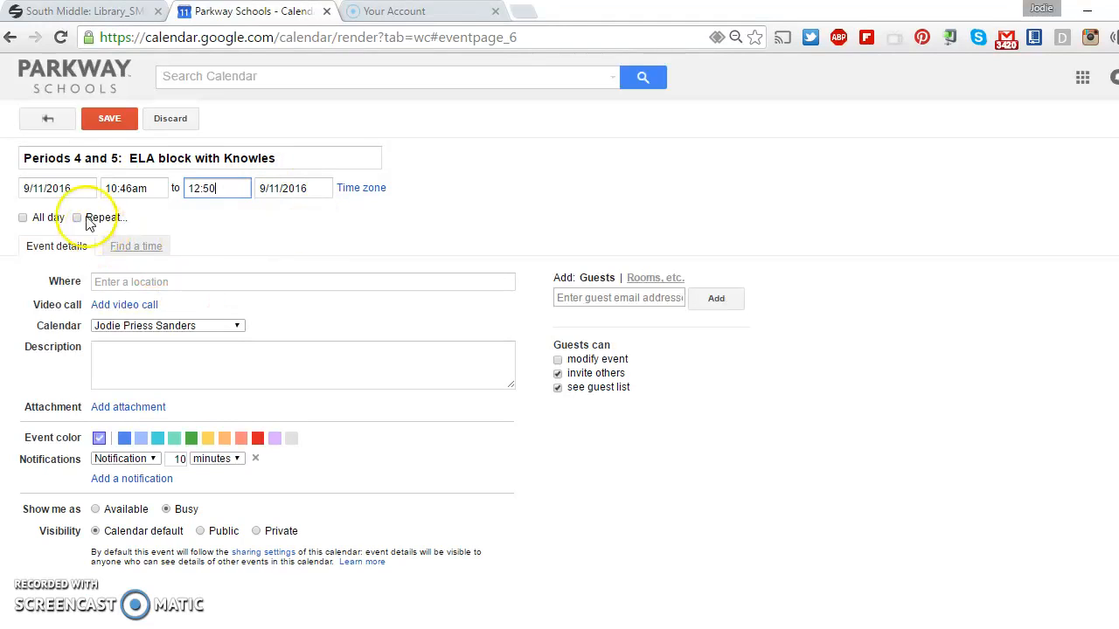
{"action": "left_click", "coordinate": [75, 187]}
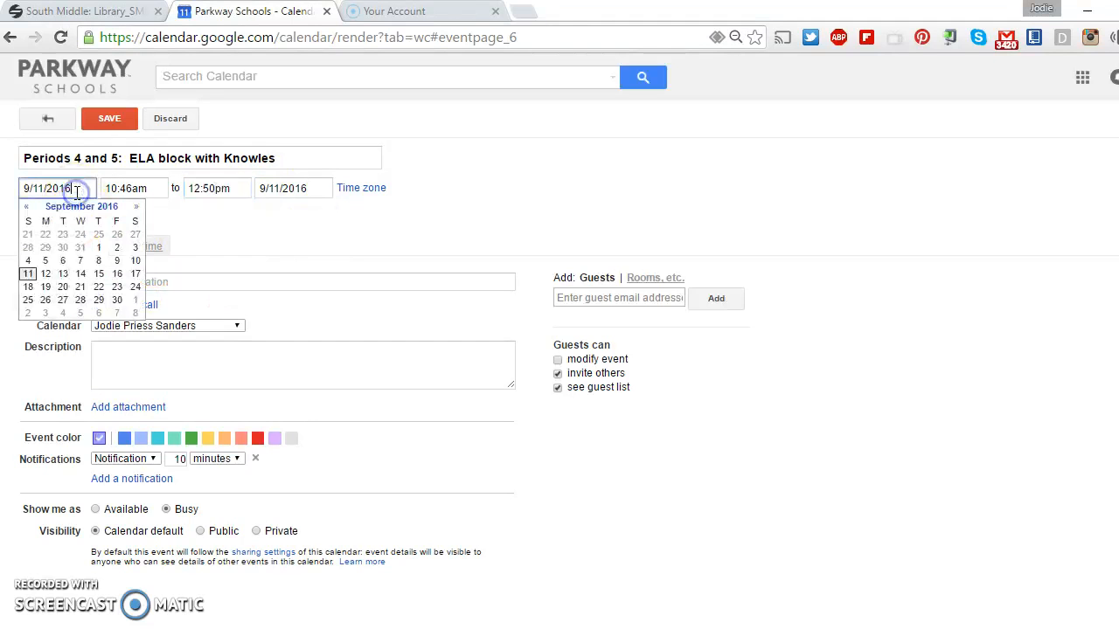
{"action": "left_click", "coordinate": [42, 275]}
Step: Repeat the Periods 4 and 5 event weekly on Monday, Tuesday, Wednesday and Thursday, and save it with a red event color
{"action": "left_click", "coordinate": [77, 216]}
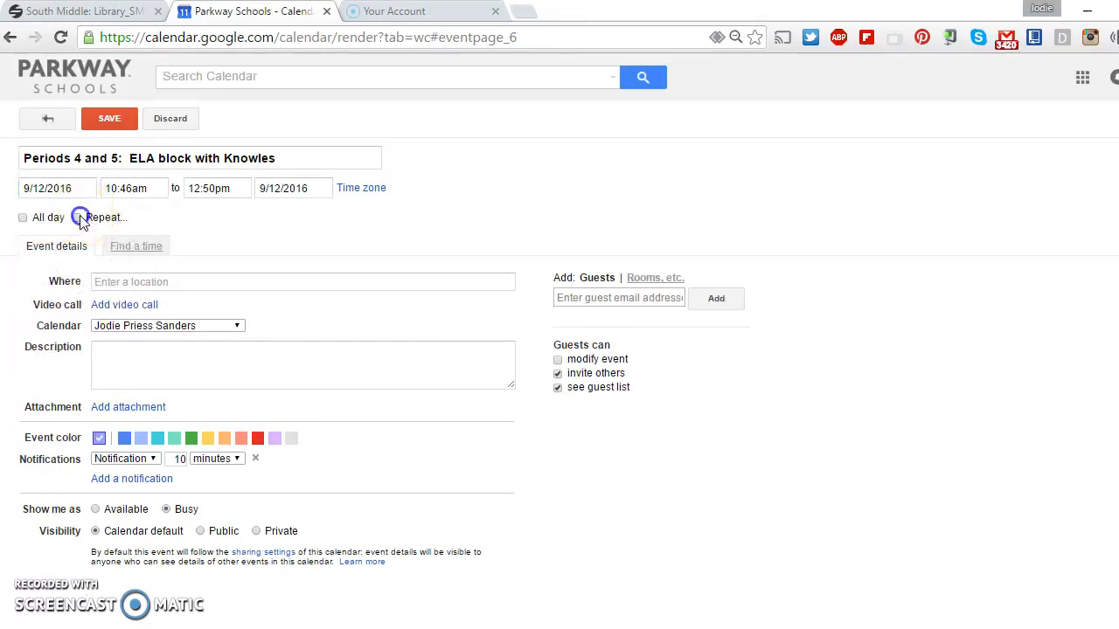
{"action": "left_click", "coordinate": [584, 317]}
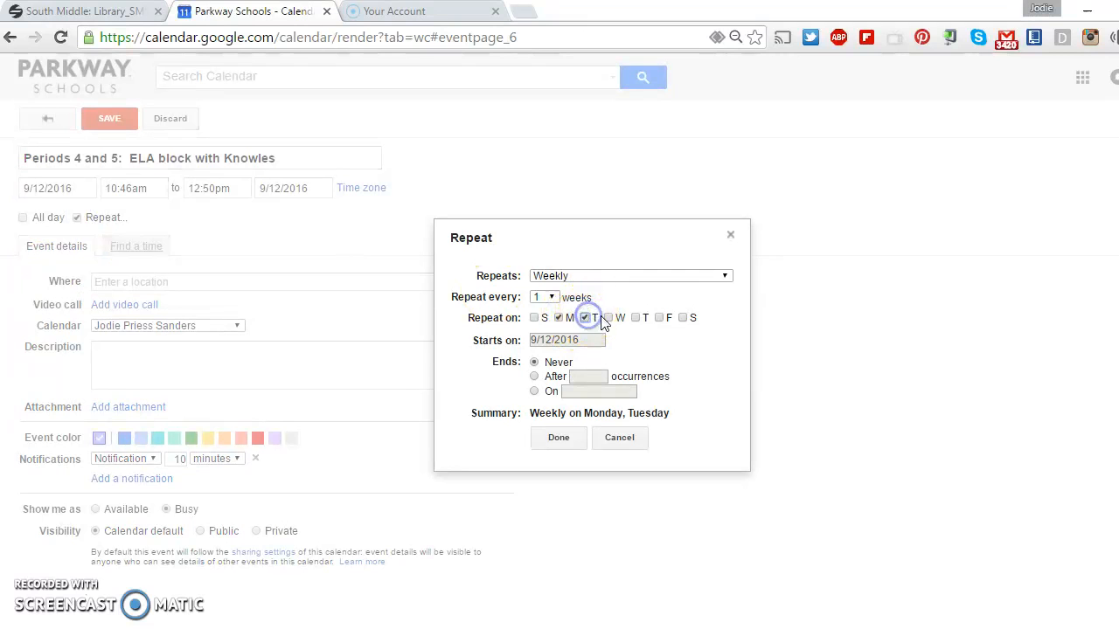
{"action": "left_click", "coordinate": [609, 318]}
{"action": "left_click", "coordinate": [636, 318]}
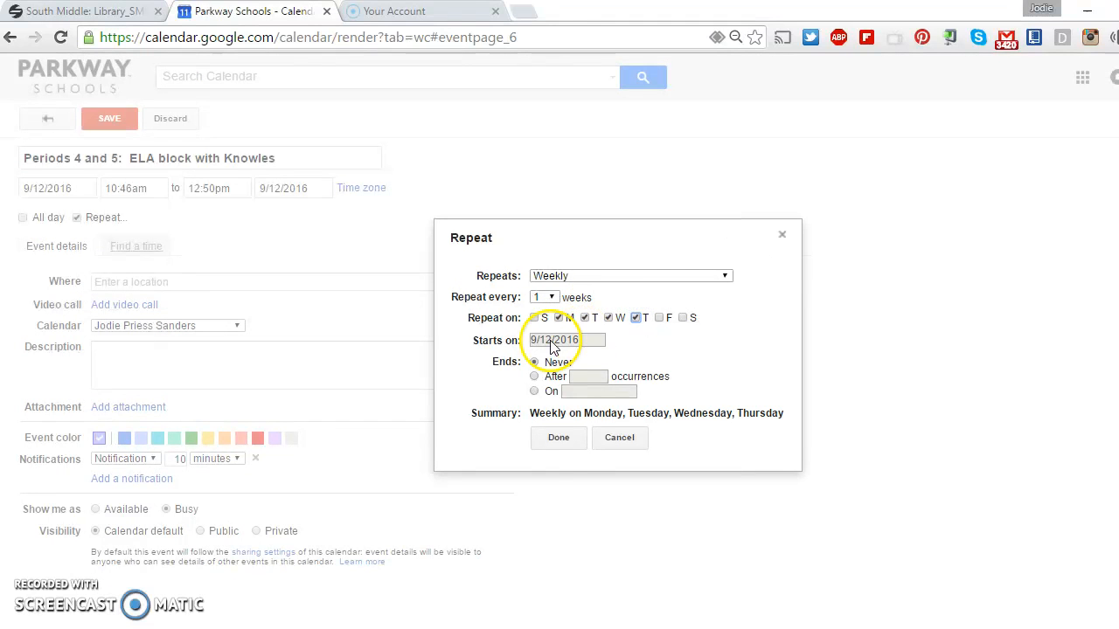
{"action": "left_click", "coordinate": [559, 440]}
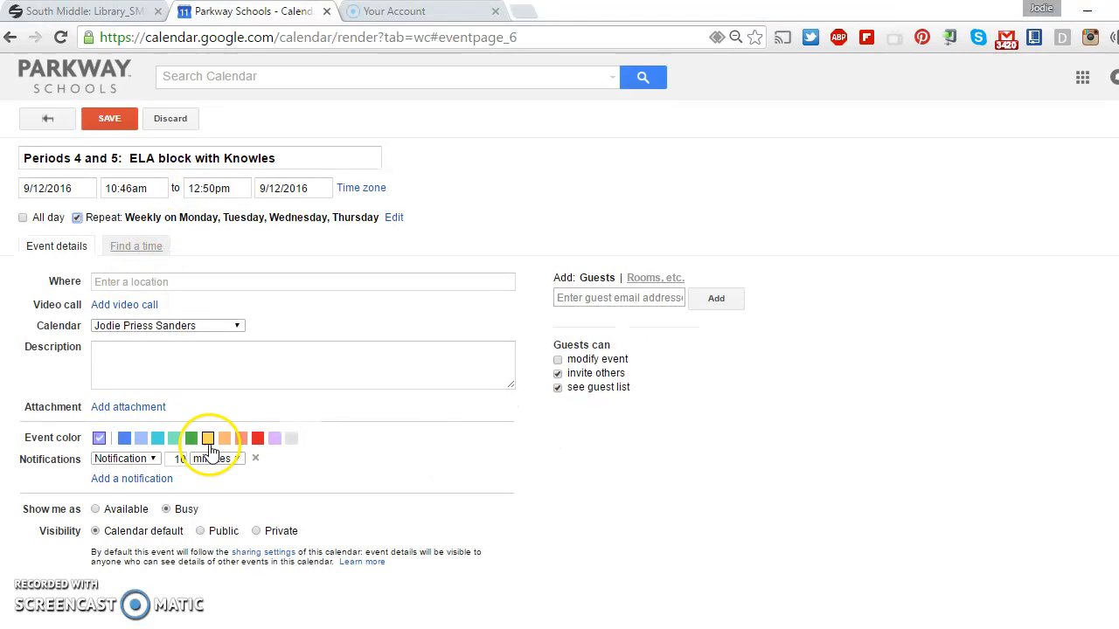
{"action": "left_click", "coordinate": [257, 440]}
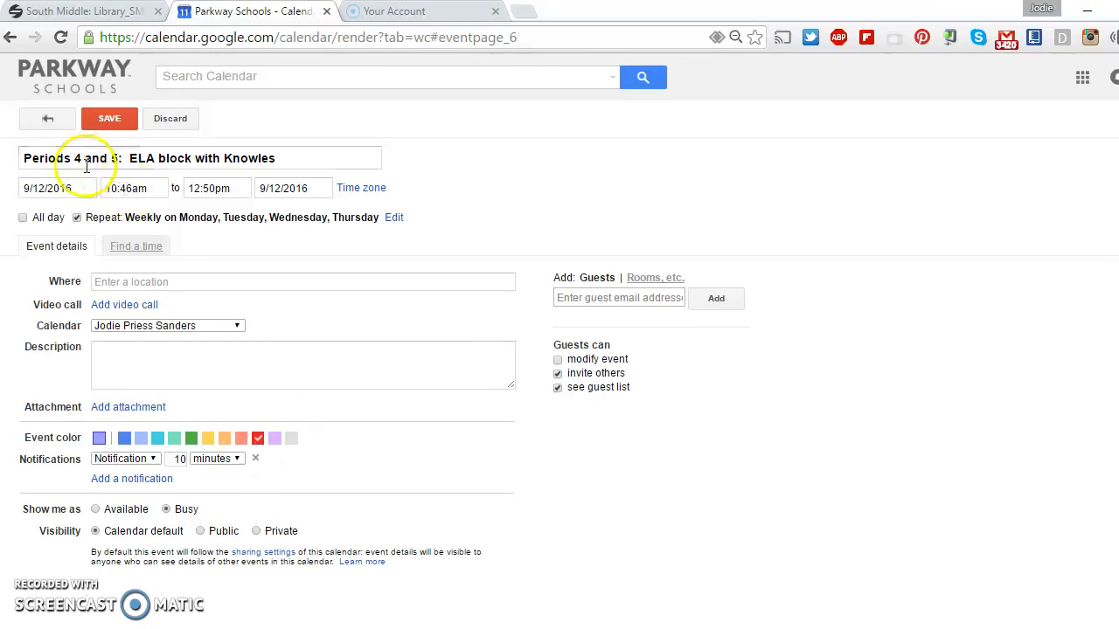
{"action": "left_click", "coordinate": [105, 122]}
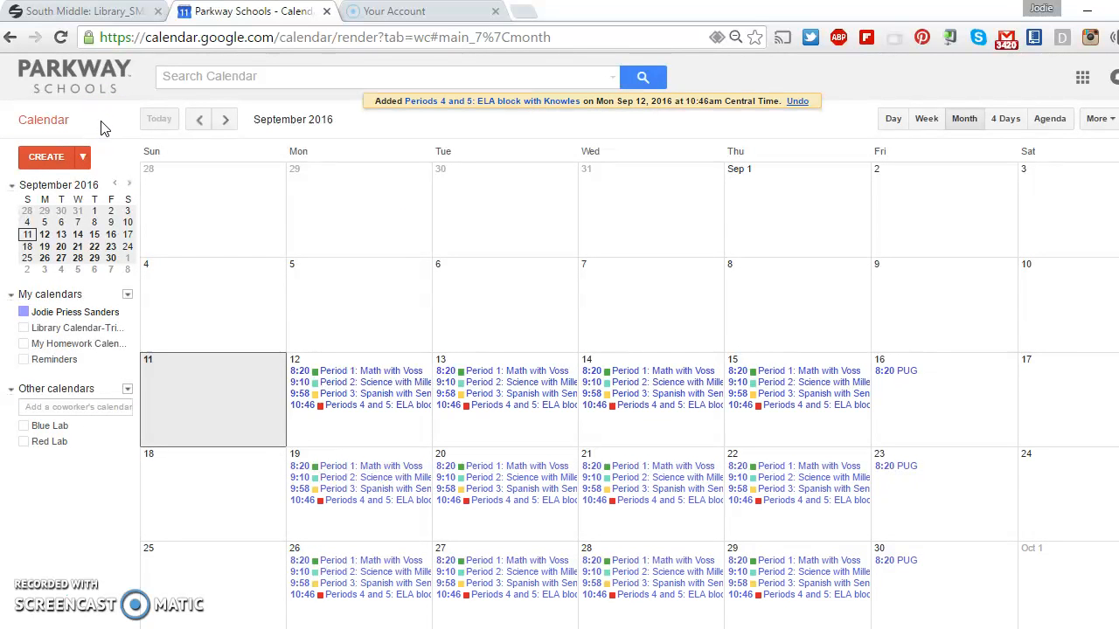
Step: Create a new event titled "Period 6: Band with" followed by the teacher's surname
{"action": "left_click", "coordinate": [43, 157]}
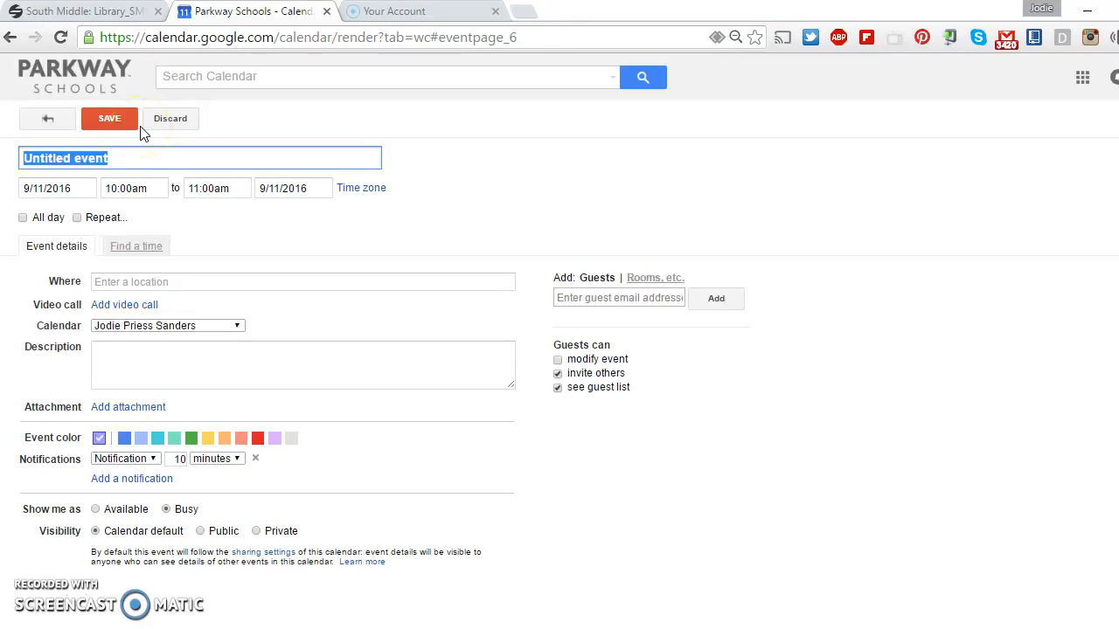
{"action": "type", "text": "Period"}
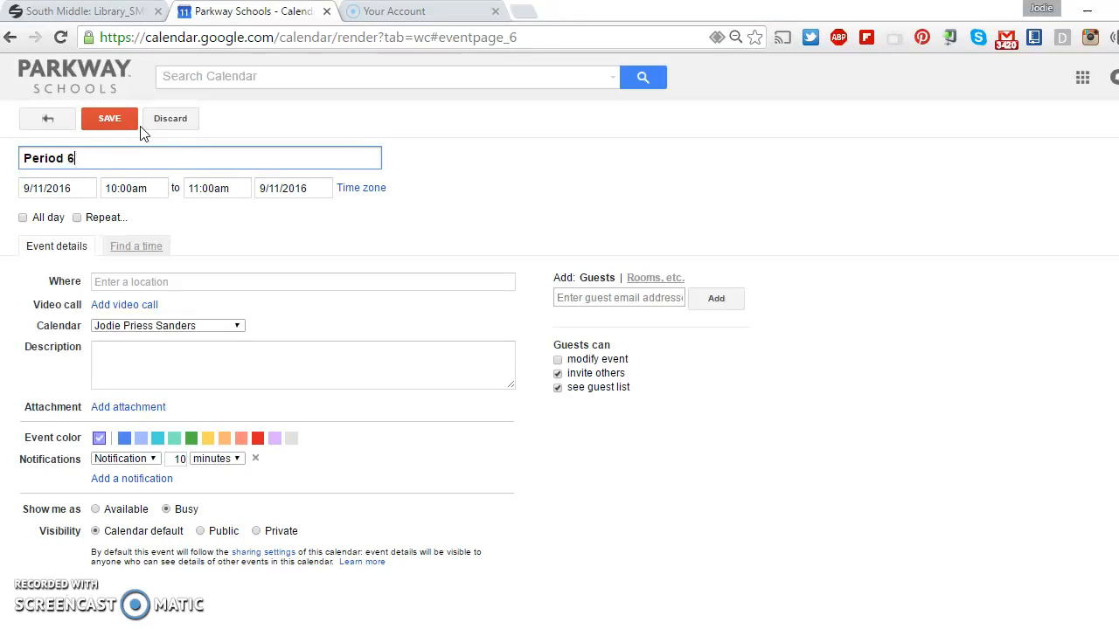
{"action": "type", "text": "6: Band with Hamilton"}
Step: Schedule the Period 6 event on 9/12/2016 from 12:53pm to 1:38pm
{"action": "left_click", "coordinate": [53, 189]}
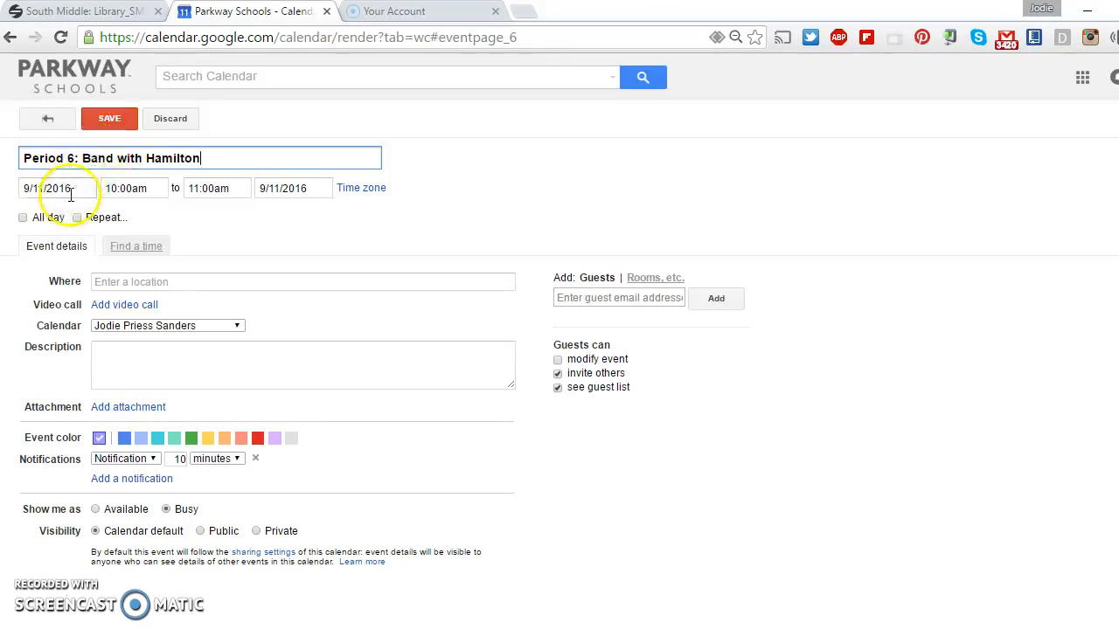
{"action": "left_click", "coordinate": [46, 276]}
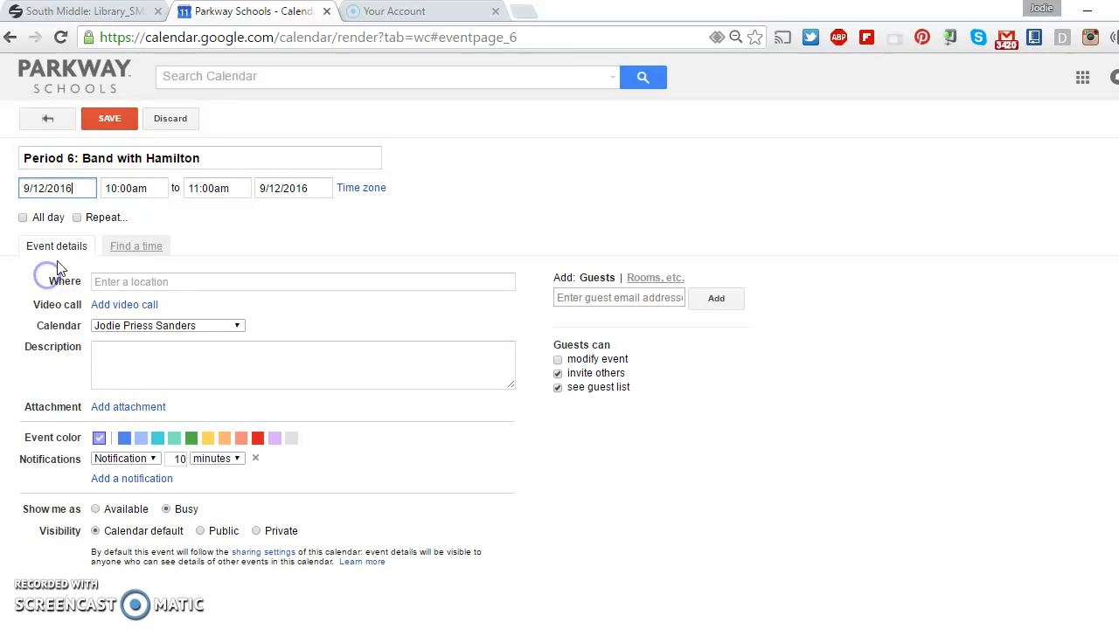
{"action": "left_click", "coordinate": [150, 187]}
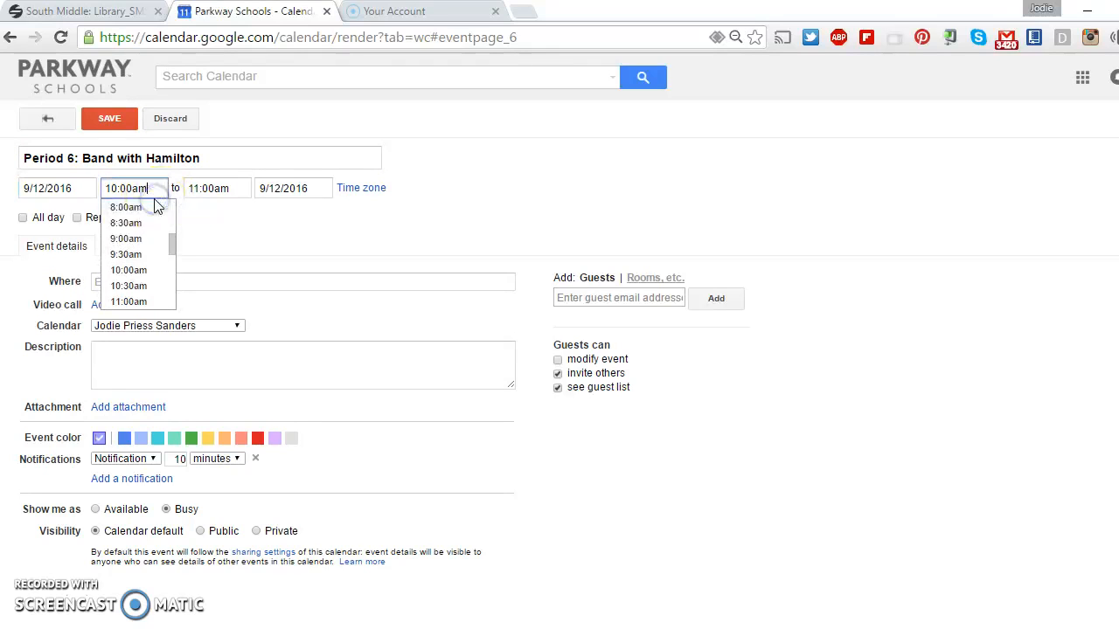
{"action": "key", "text": "BackSpace"}
{"action": "key", "text": "BackSpace"}
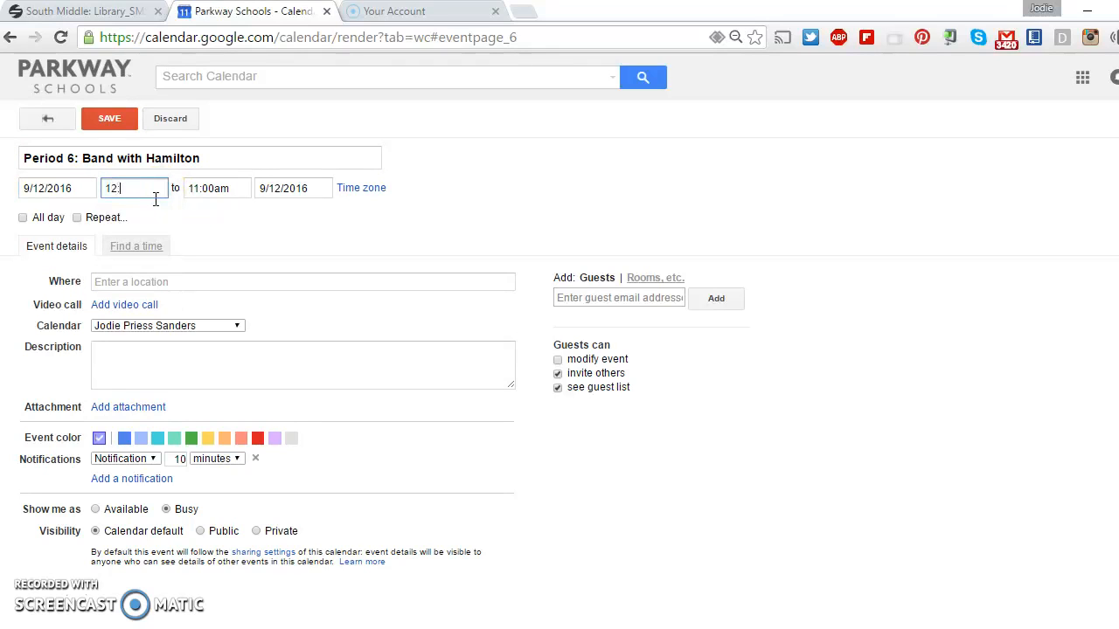
{"action": "type", "text": "12:53"}
{"action": "left_click", "coordinate": [213, 193]}
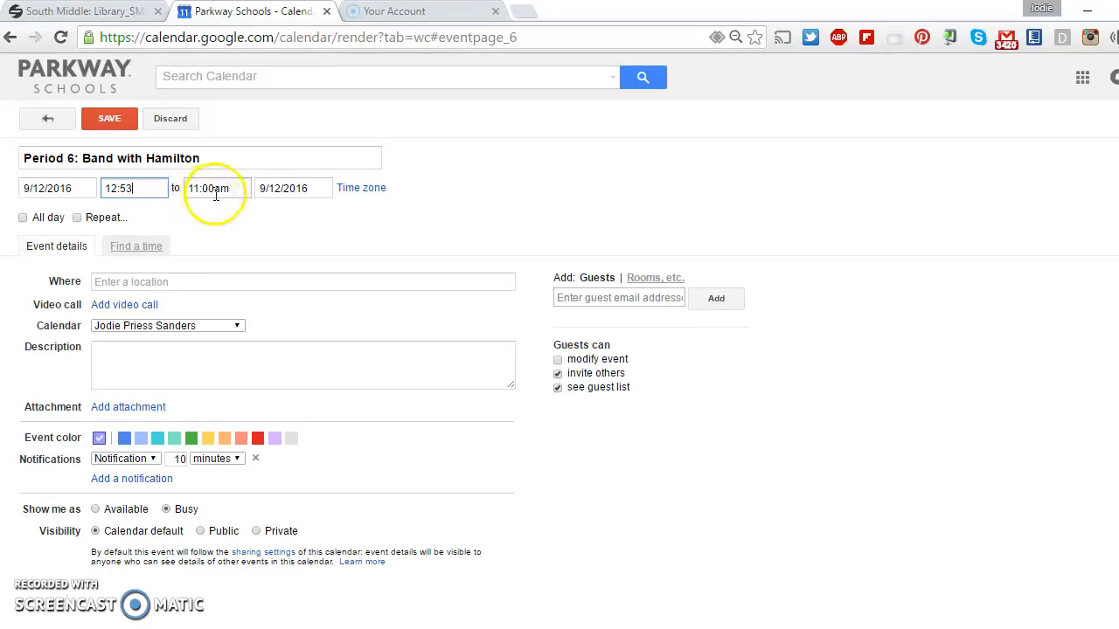
{"action": "key", "text": "BackSpace"}
{"action": "key", "text": "BackSpace"}
{"action": "key", "text": "BackSpace"}
{"action": "key", "text": "BackSpace"}
{"action": "key", "text": "BackSpace"}
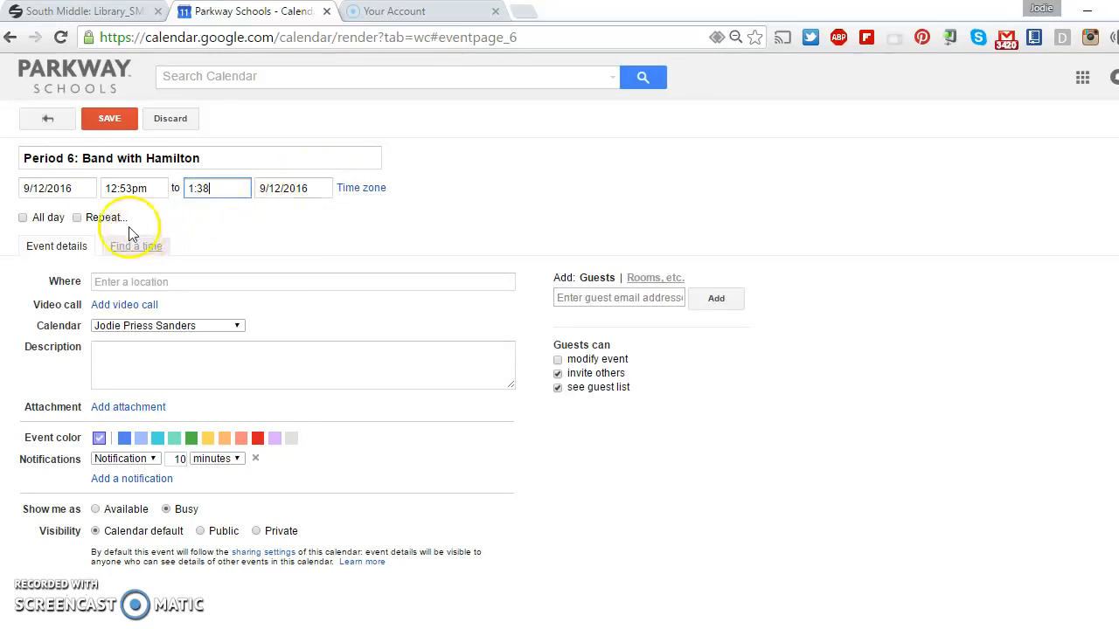
Step: Repeat the Period 6 event weekly on Monday, Tuesday, Wednesday and Thursday, and set its event color to dark blue
{"action": "left_click", "coordinate": [77, 218]}
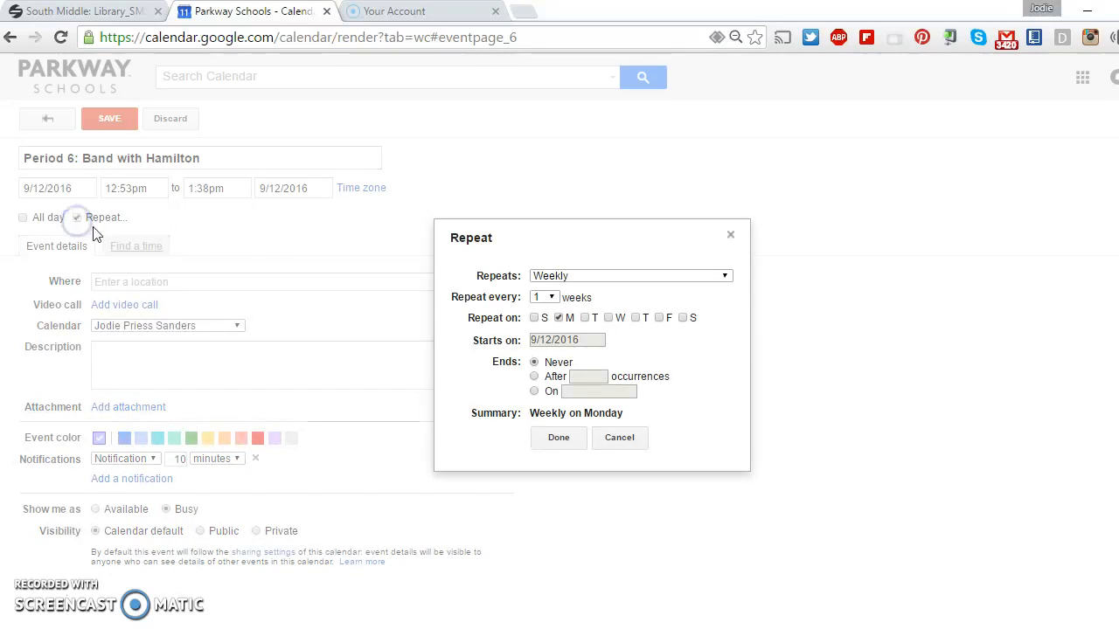
{"action": "left_click", "coordinate": [584, 318]}
{"action": "left_click", "coordinate": [604, 318]}
{"action": "left_click", "coordinate": [608, 318]}
{"action": "left_click", "coordinate": [585, 318]}
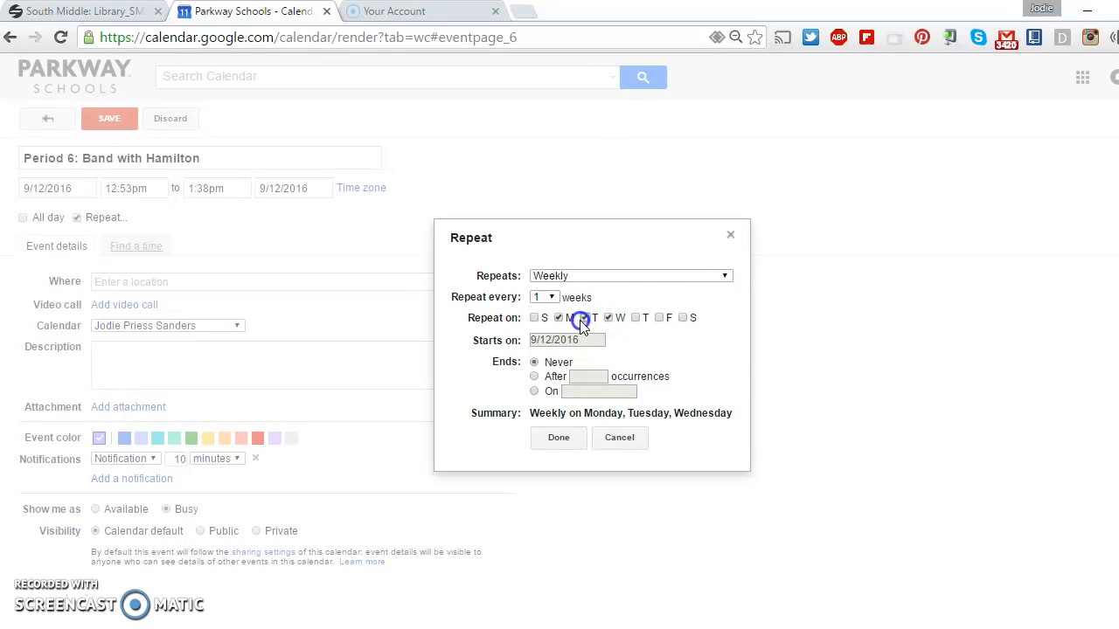
{"action": "left_click", "coordinate": [635, 317]}
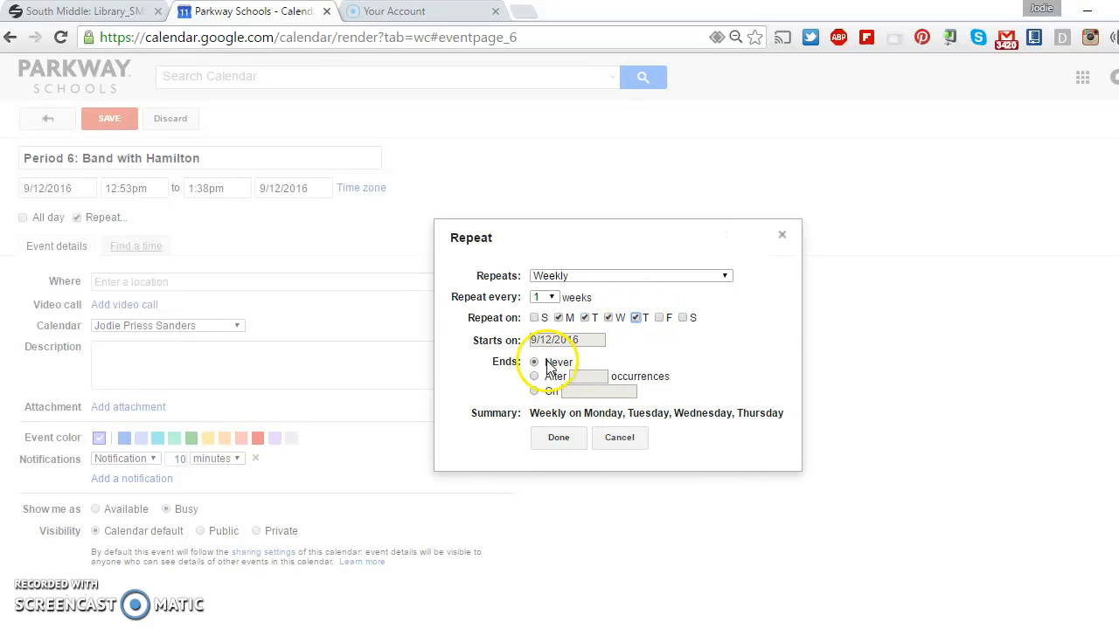
{"action": "left_click", "coordinate": [557, 444]}
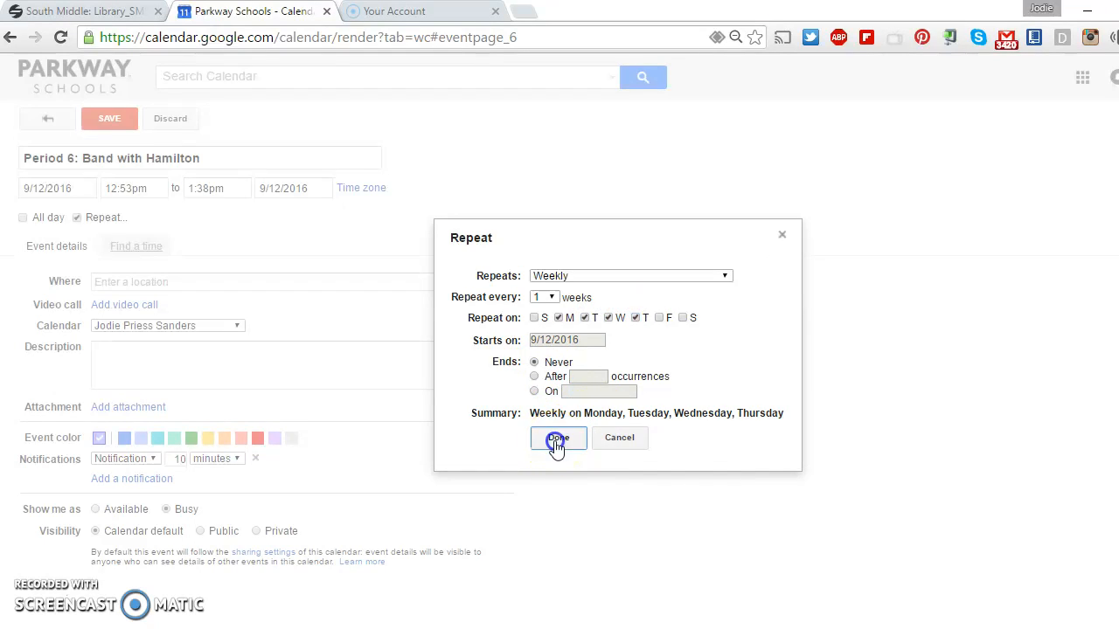
{"action": "left_click", "coordinate": [125, 442]}
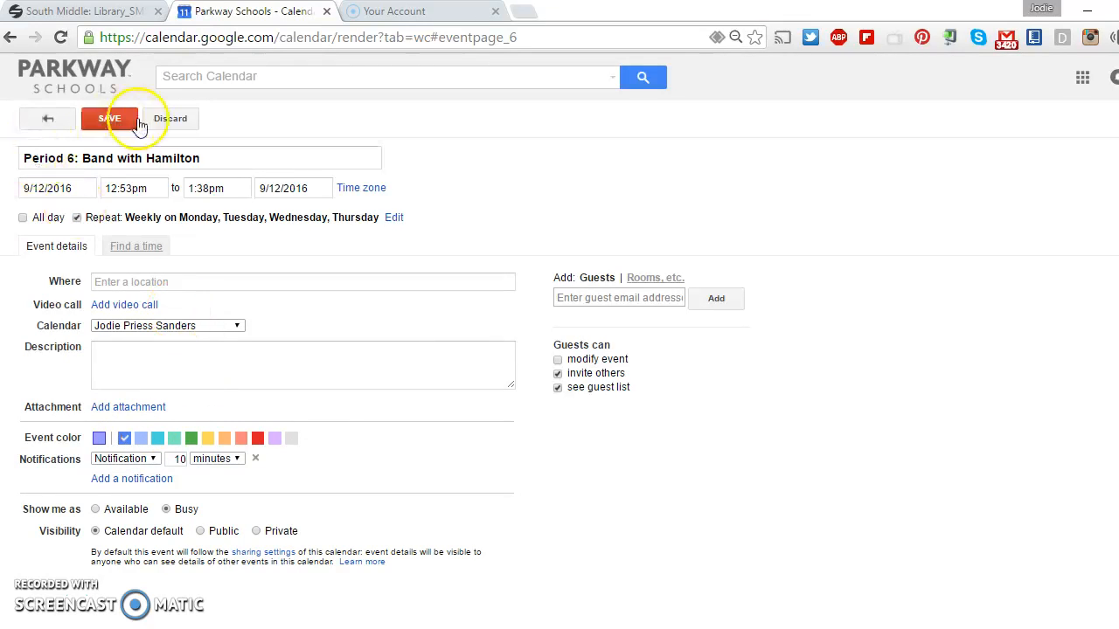
Step: Add the description "Practice 30 minutes each night." to the Period 6 event and save it to the calendar
{"action": "left_click", "coordinate": [156, 368]}
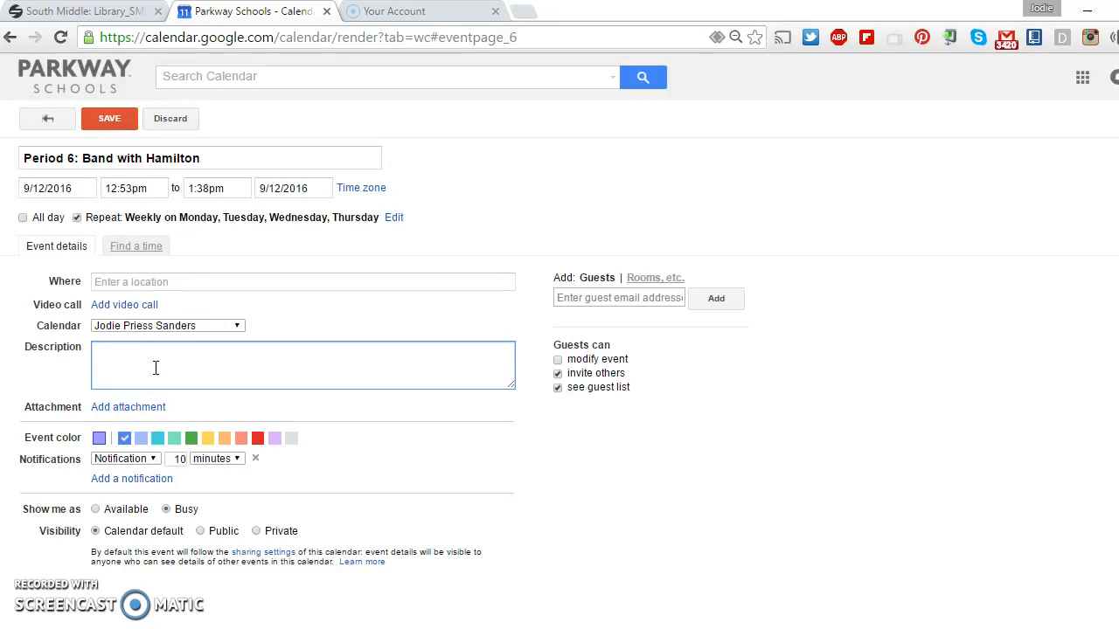
{"action": "type", "text": "Practic 3"}
{"action": "key", "text": "BackSpace"}
{"action": "key", "text": "BackSpace"}
{"action": "type", "text": "3"}
{"action": "key", "text": "BackSpace"}
{"action": "key", "text": "BackSpace"}
{"action": "type", "text": "3"}
{"action": "key", "text": "BackSpace"}
{"action": "key", "text": "BackSpace"}
{"action": "type", "text": "e 30 minutes each night."}
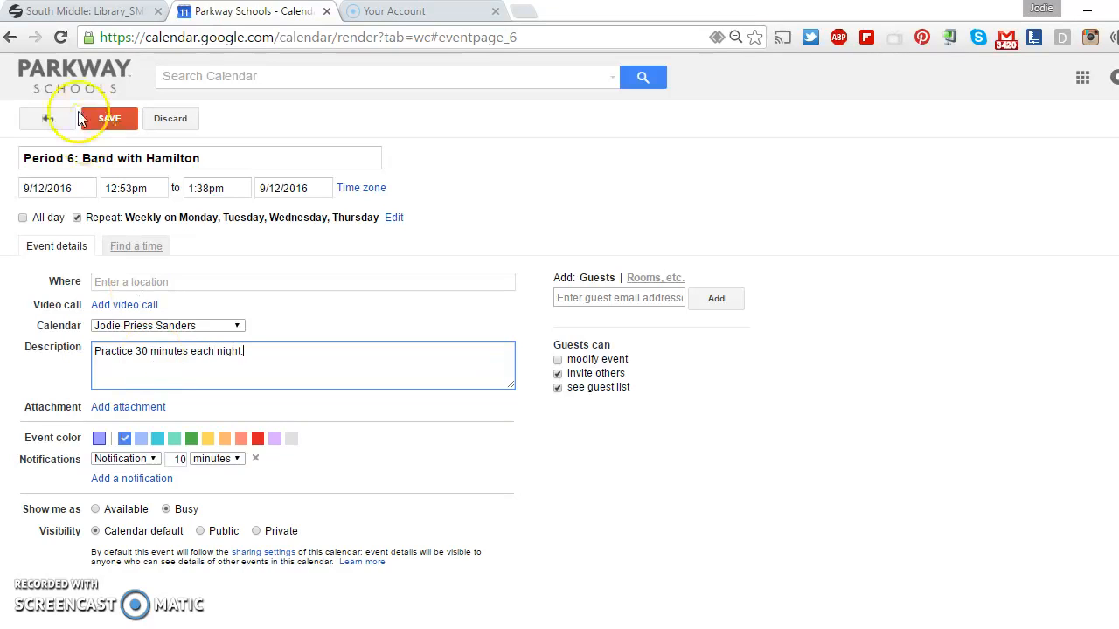
{"action": "left_click", "coordinate": [109, 122]}
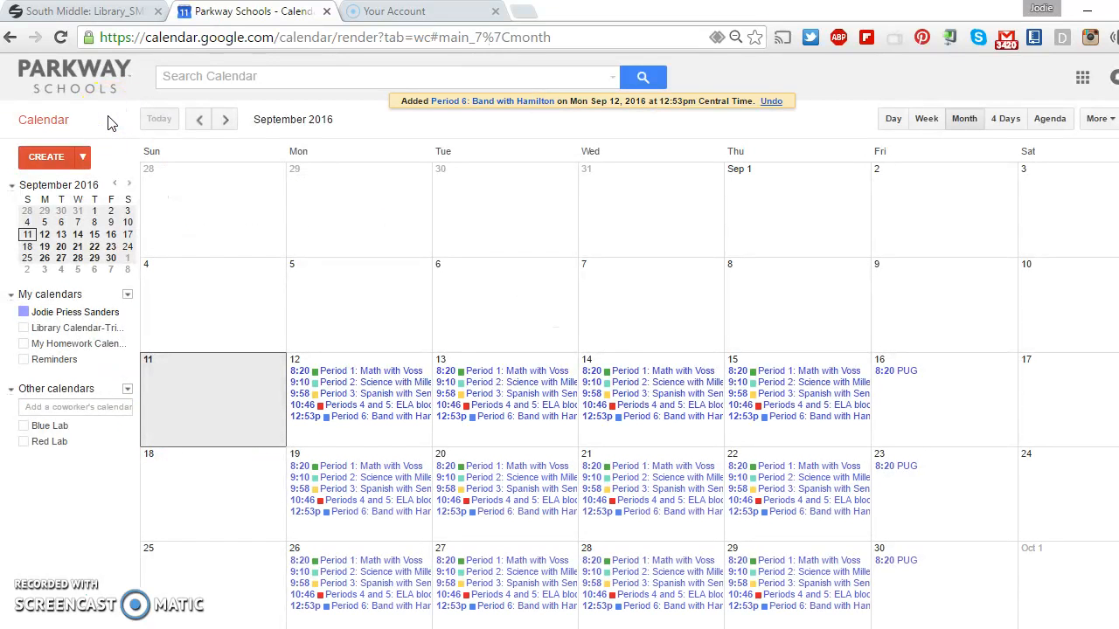
Step: Create a new event titled "Period 7: World History with" followed by the teacher's surname
{"action": "left_click", "coordinate": [45, 157]}
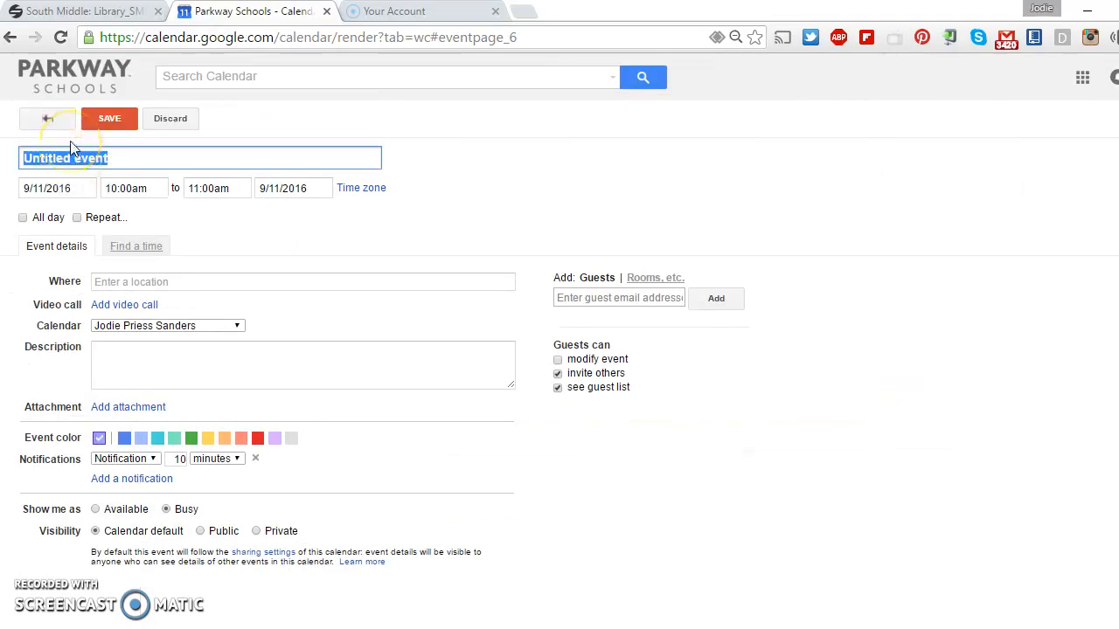
{"action": "type", "text": "Period 7:  World"}
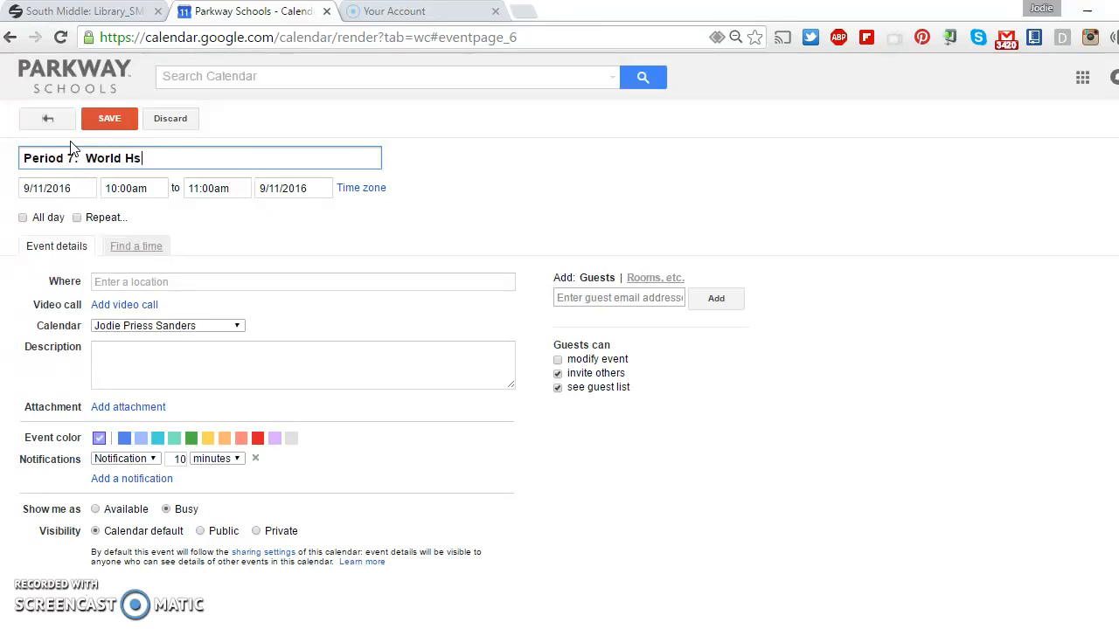
{"action": "type", "text": " History with Eggleston"}
Step: Schedule the Period 7 event on 9/12/2016 from 1:41pm to 2:26pm
{"action": "left_click", "coordinate": [70, 186]}
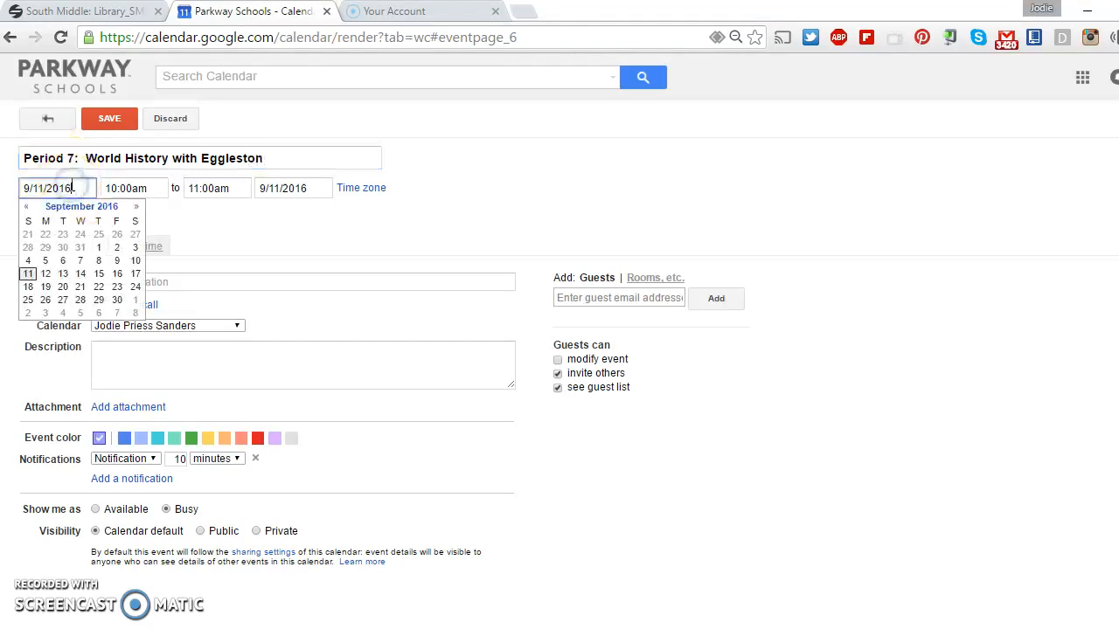
{"action": "left_click", "coordinate": [46, 276]}
{"action": "left_click", "coordinate": [140, 188]}
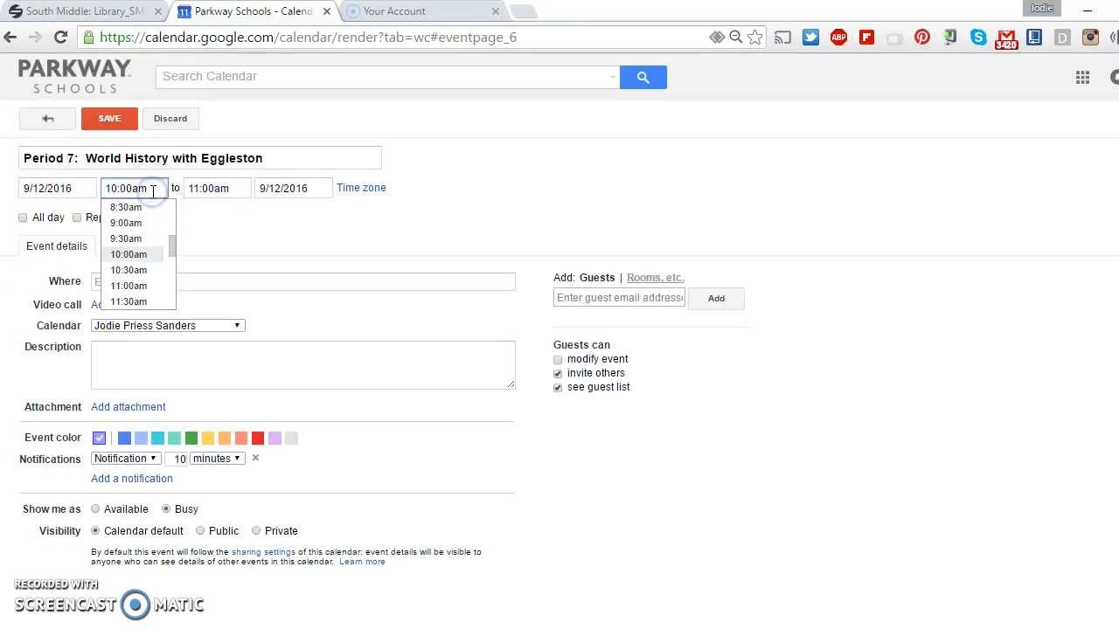
{"action": "key", "text": "BackSpace"}
{"action": "key", "text": "BackSpace"}
{"action": "key", "text": "BackSpace"}
{"action": "key", "text": "BackSpace"}
{"action": "key", "text": "BackSpace"}
{"action": "key", "text": "BackSpace"}
{"action": "key", "text": "BackSpace"}
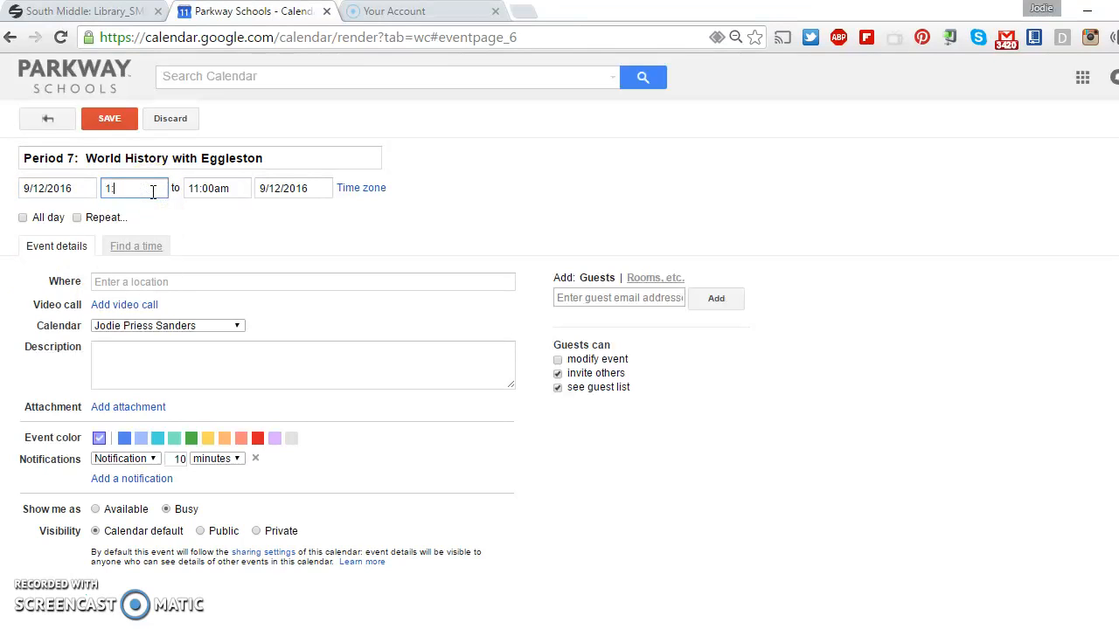
{"action": "type", "text": "1:41"}
{"action": "key", "text": "Tab"}
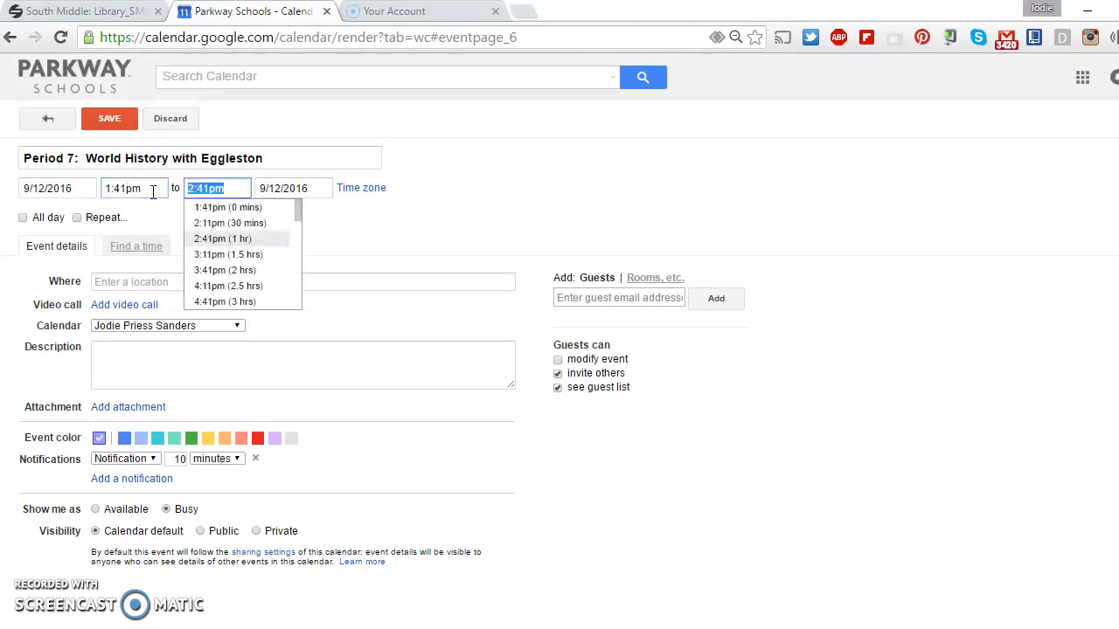
{"action": "type", "text": "2"}
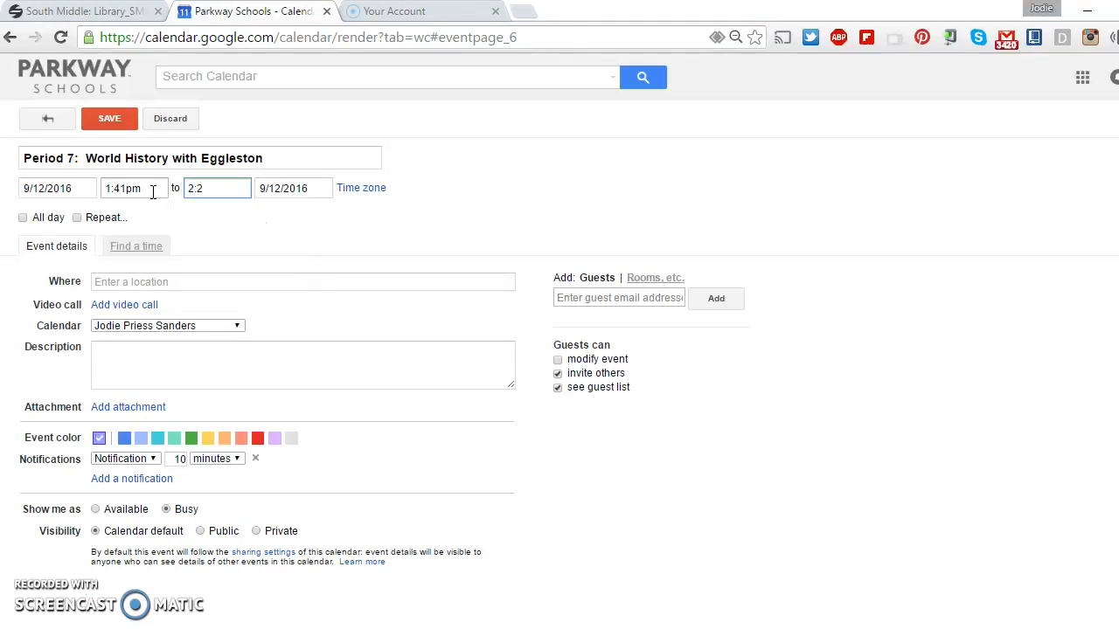
{"action": "type", "text": ":26"}
Step: Repeat the Period 7 event weekly on Monday, Tuesday, Wednesday and Thursday
{"action": "left_click", "coordinate": [77, 218]}
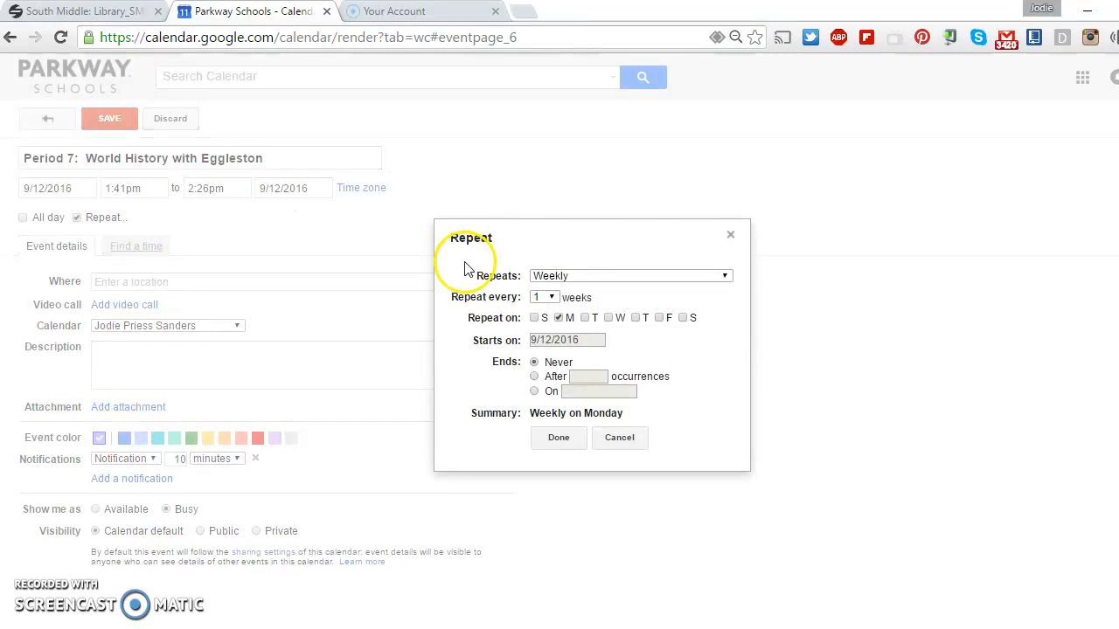
{"action": "left_click", "coordinate": [586, 318]}
{"action": "left_click", "coordinate": [608, 318]}
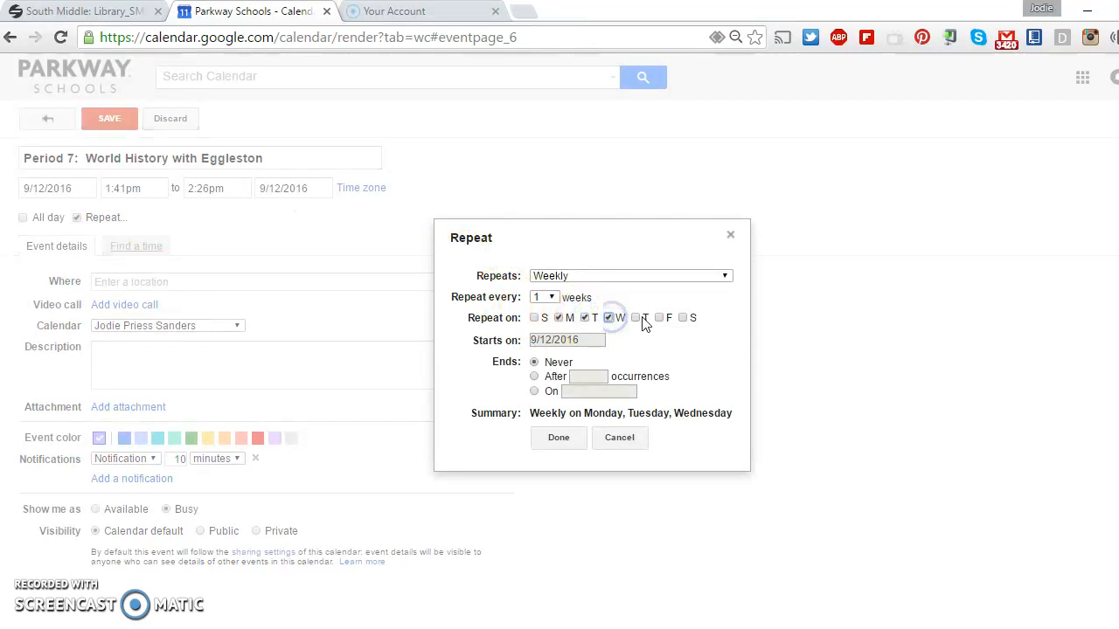
{"action": "left_click", "coordinate": [636, 318]}
{"action": "left_click", "coordinate": [556, 439]}
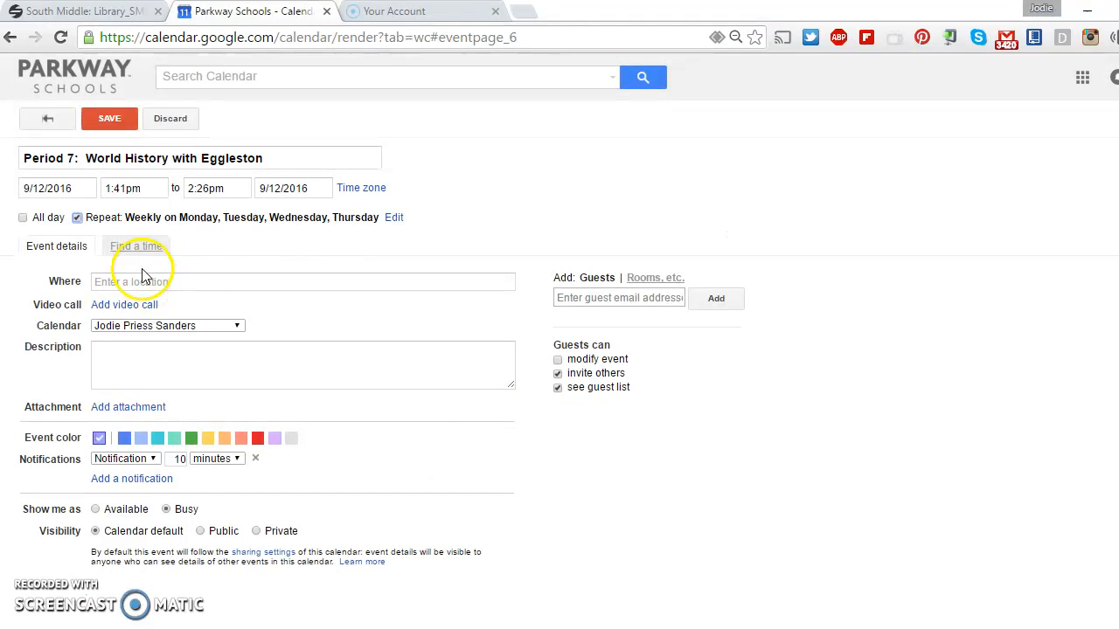
Step: Color the Period 7 event yellow and save it to the calendar
{"action": "left_click", "coordinate": [208, 438]}
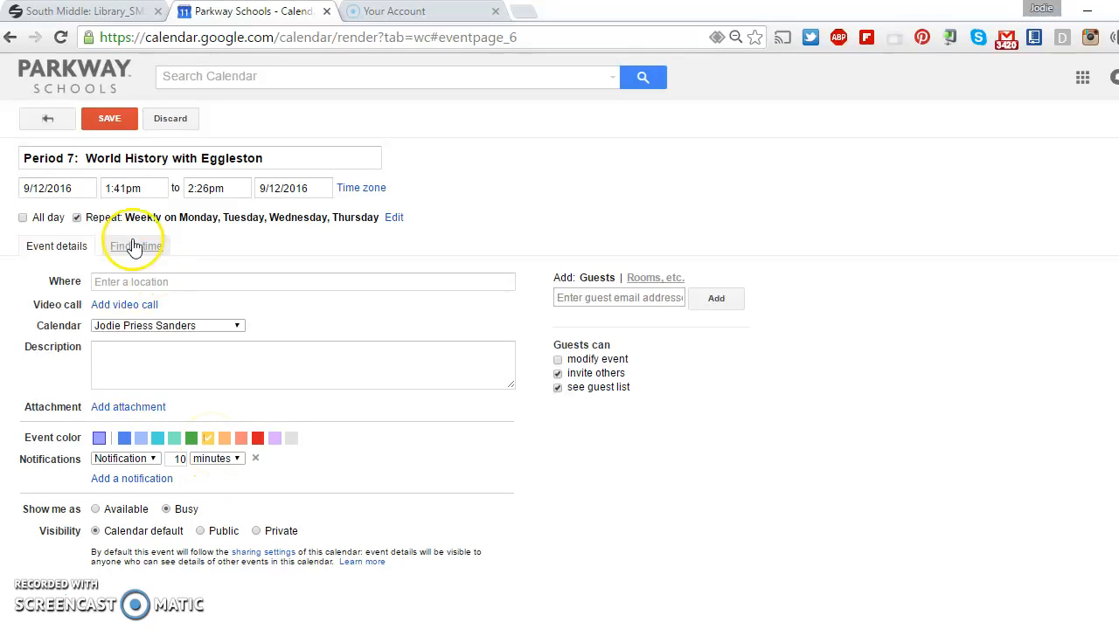
{"action": "left_click", "coordinate": [110, 120]}
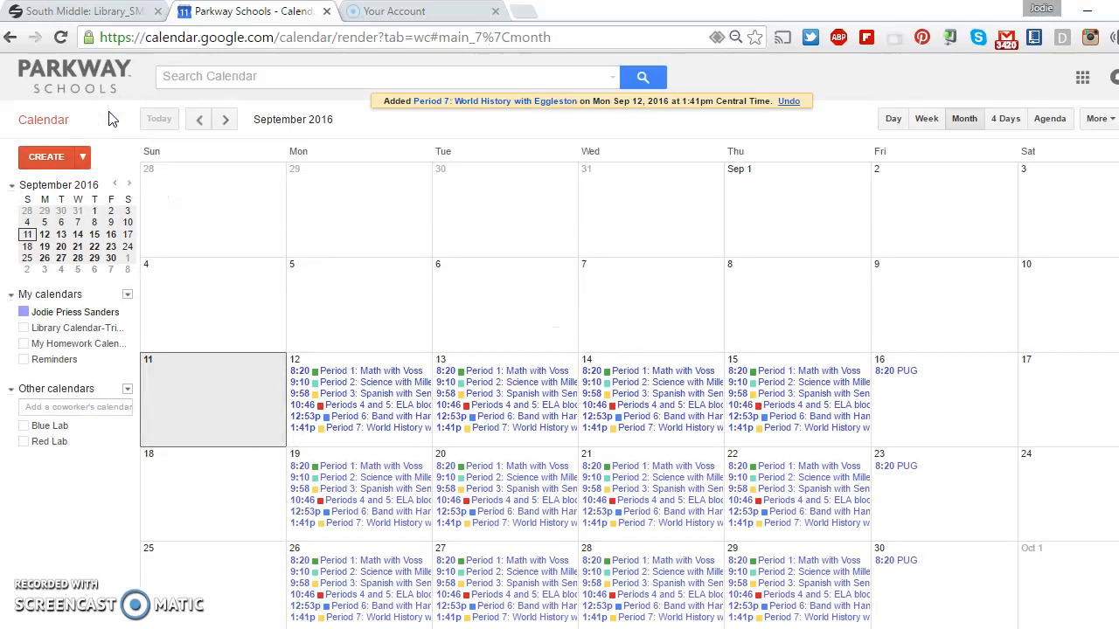
Step: Create a new event titled "Period 8: PE/Health with" followed by the teacher's surname
{"action": "left_click", "coordinate": [60, 164]}
{"action": "type", "text": "Period "}
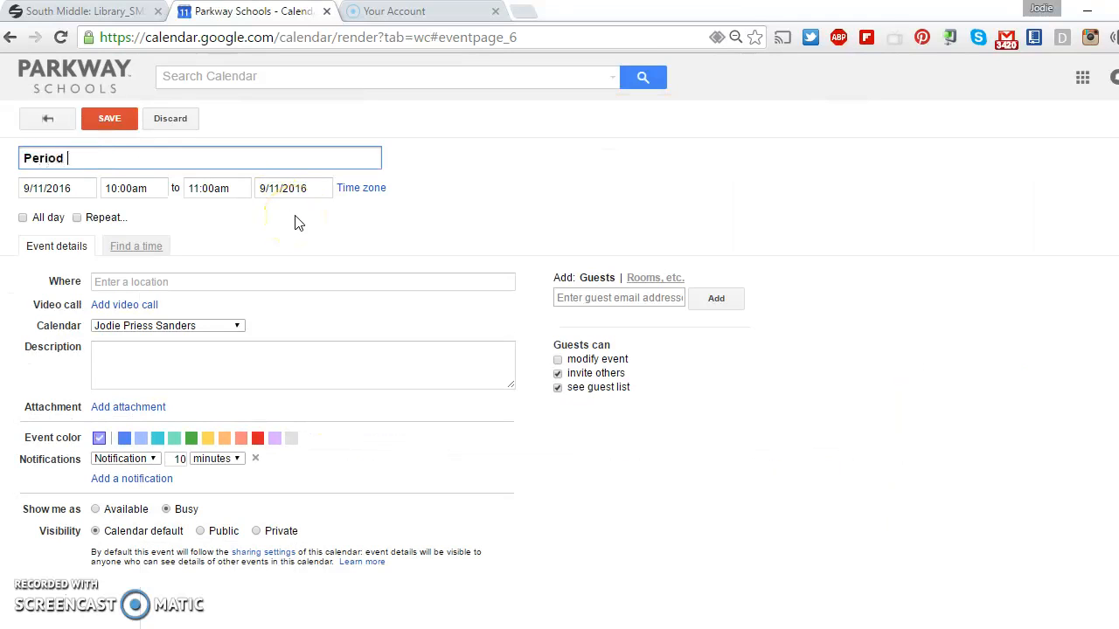
{"action": "type", "text": "8:  PE/Health with Politte"}
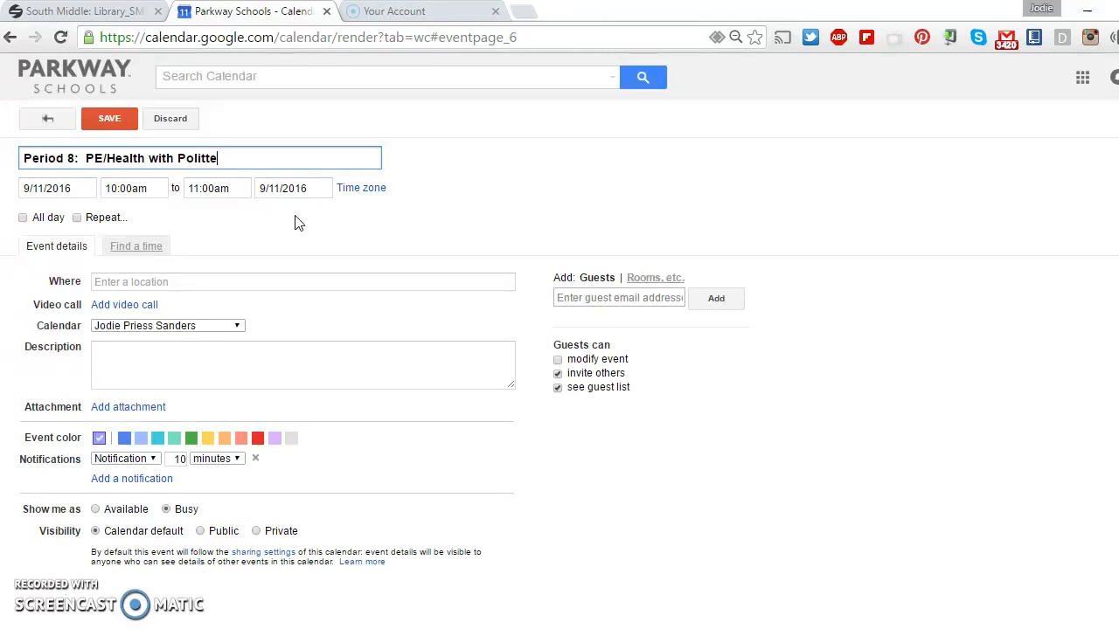
Step: Schedule the Period 8 event on 9/12/2016 from 2:29pm to 3:15pm
{"action": "left_click", "coordinate": [88, 188]}
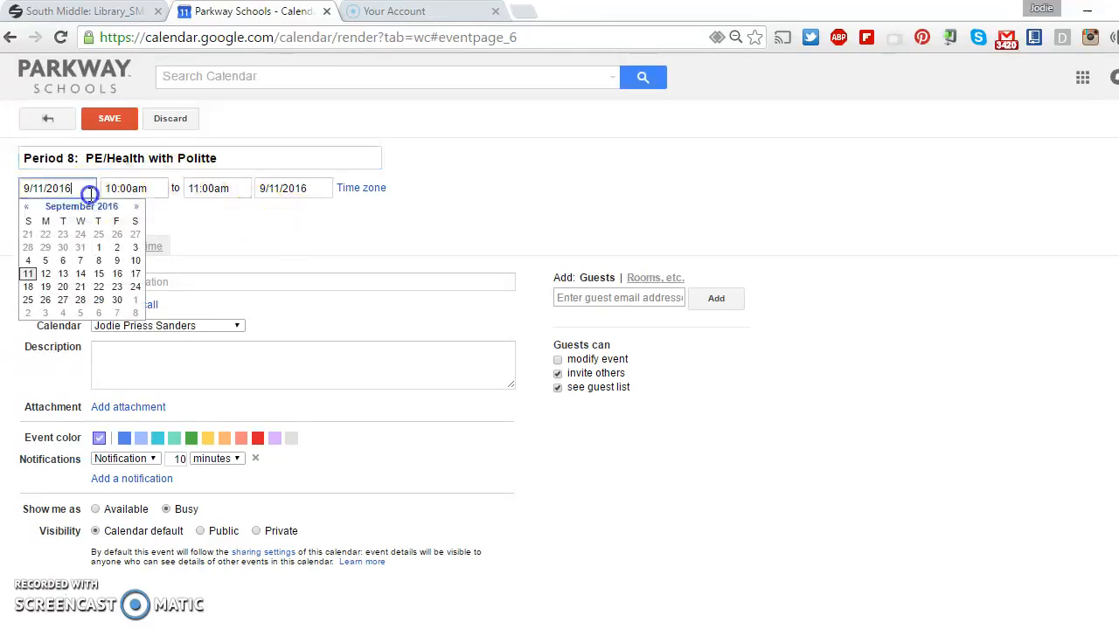
{"action": "left_click", "coordinate": [45, 273]}
{"action": "left_click", "coordinate": [159, 192]}
{"action": "key", "text": "BackSpace"}
{"action": "key", "text": "BackSpace"}
{"action": "key", "text": "BackSpace"}
{"action": "key", "text": "BackSpace"}
{"action": "key", "text": "BackSpace"}
{"action": "key", "text": "BackSpace"}
{"action": "key", "text": "BackSpace"}
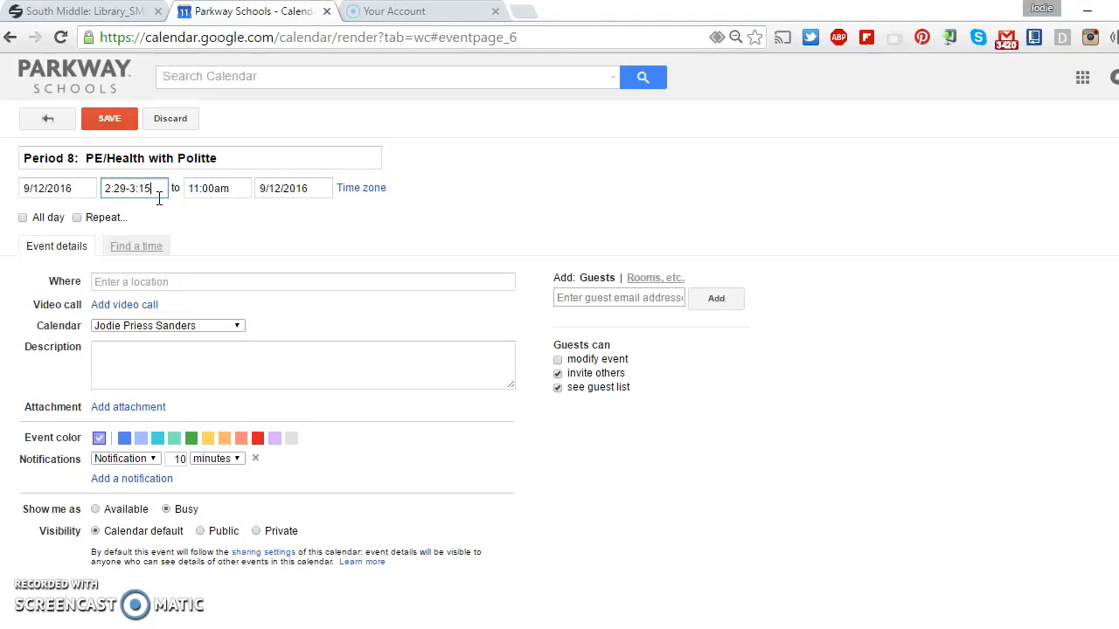
{"action": "key", "text": "BackSpace"}
{"action": "key", "text": "BackSpace"}
{"action": "key", "text": "Tab"}
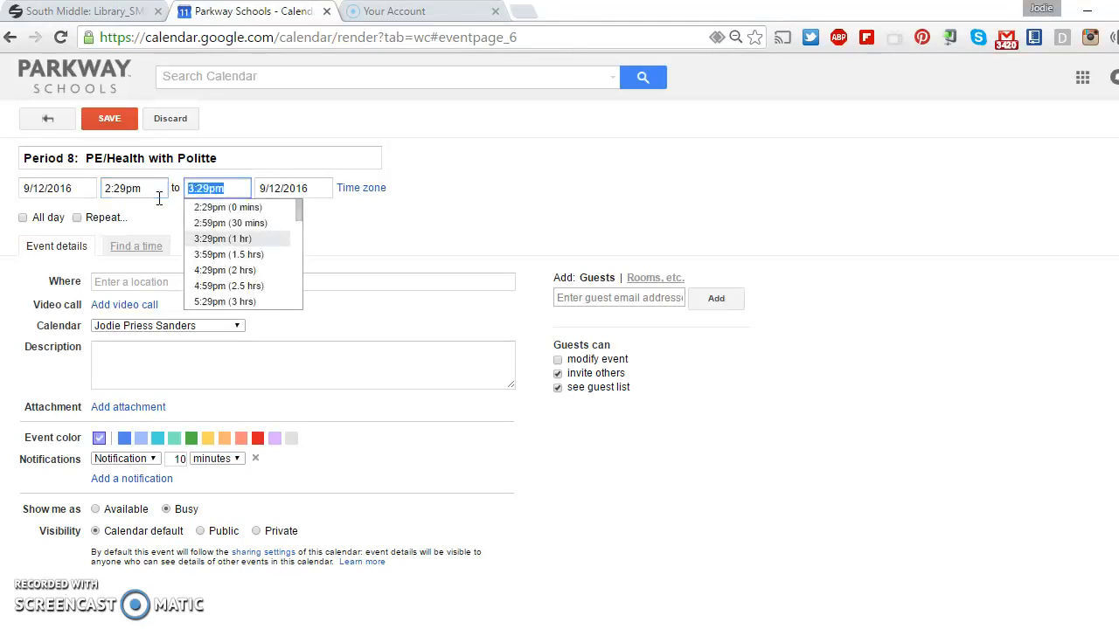
{"action": "left_click", "coordinate": [155, 188]}
{"action": "key", "text": "BackSpace"}
{"action": "key", "text": "BackSpace"}
{"action": "key", "text": "BackSpace"}
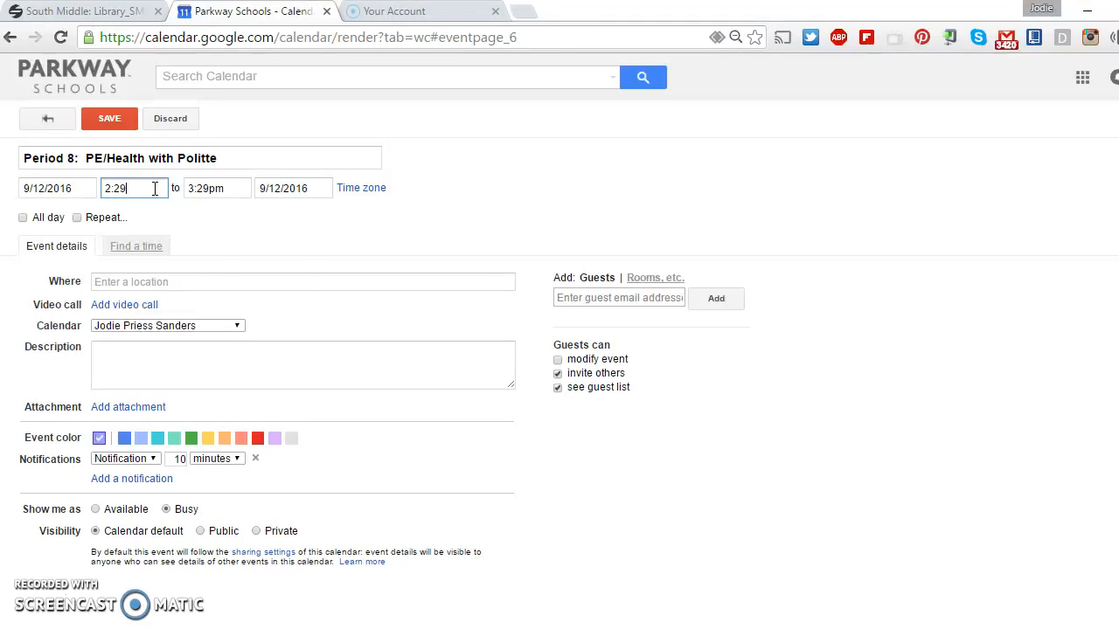
{"action": "type", "text": "9"}
{"action": "key", "text": "Tab"}
{"action": "type", "text": "D"}
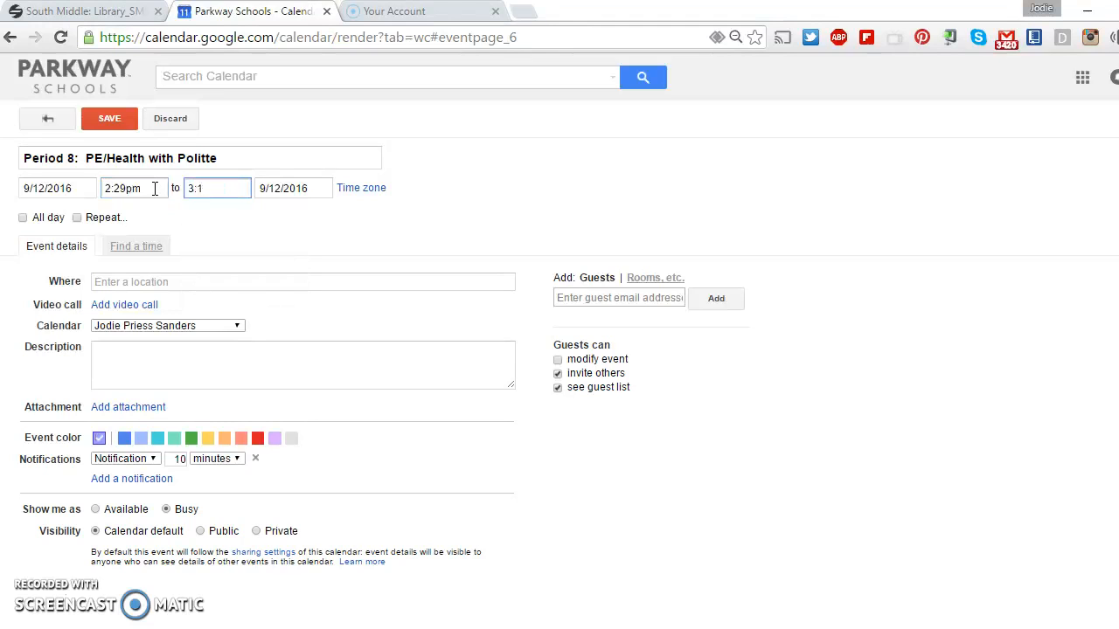
{"action": "type", "text": ":15"}
Step: Repeat the Period 8 event weekly on Monday, Tuesday, Wednesday and Thursday
{"action": "left_click", "coordinate": [79, 219]}
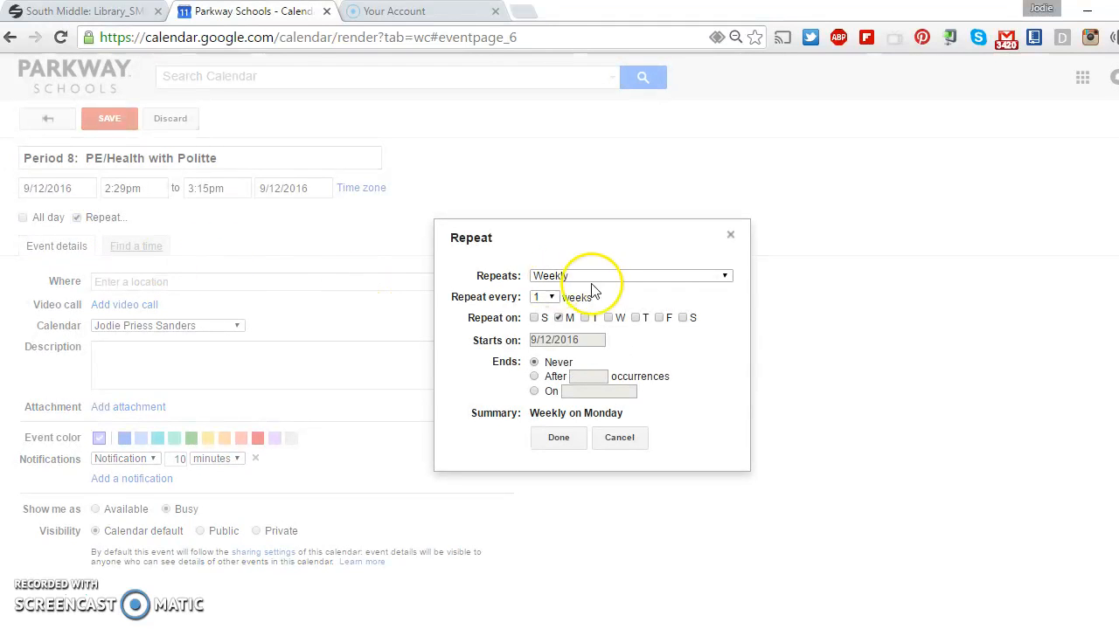
{"action": "left_click", "coordinate": [584, 318]}
{"action": "left_click", "coordinate": [608, 318]}
{"action": "left_click", "coordinate": [635, 317]}
{"action": "left_click", "coordinate": [556, 439]}
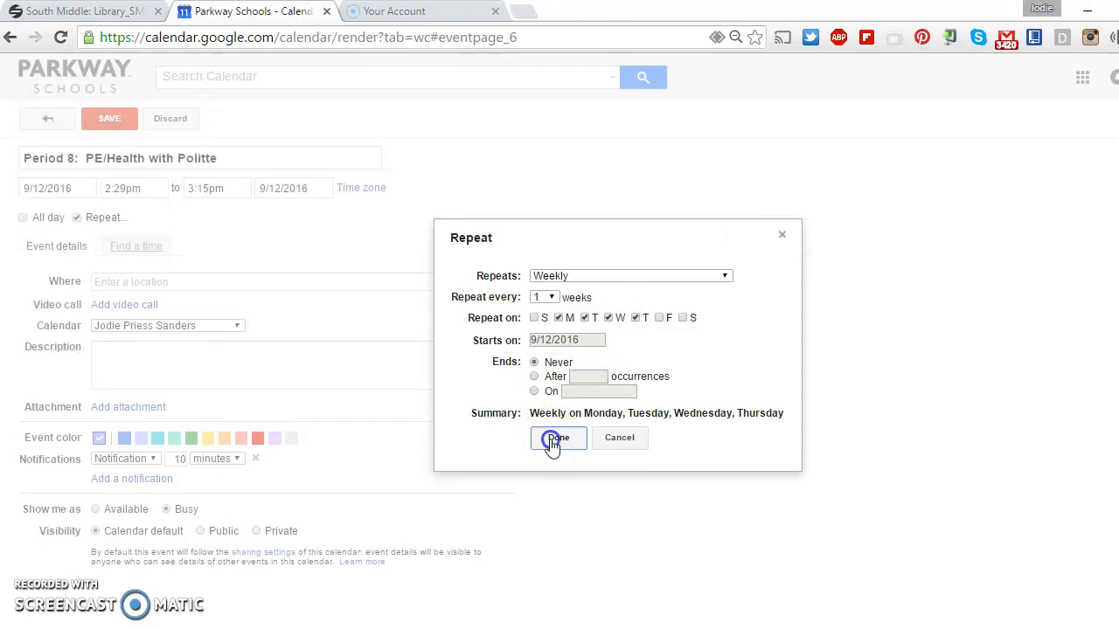
Step: Color the Period 8 event light purple and save it to the calendar
{"action": "left_click", "coordinate": [275, 438]}
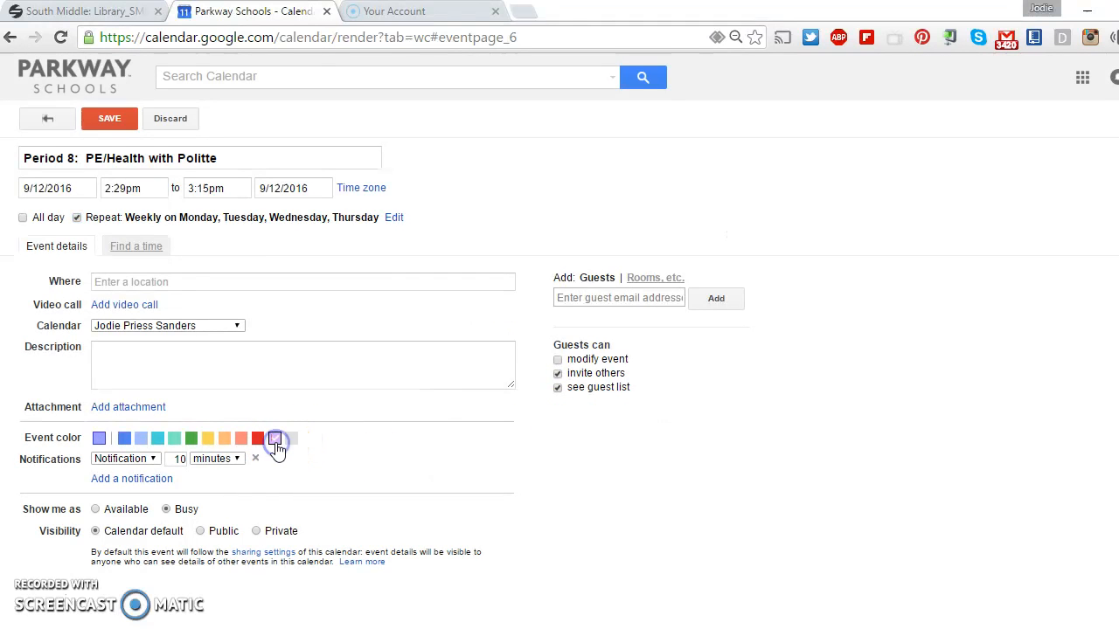
{"action": "left_click", "coordinate": [104, 121]}
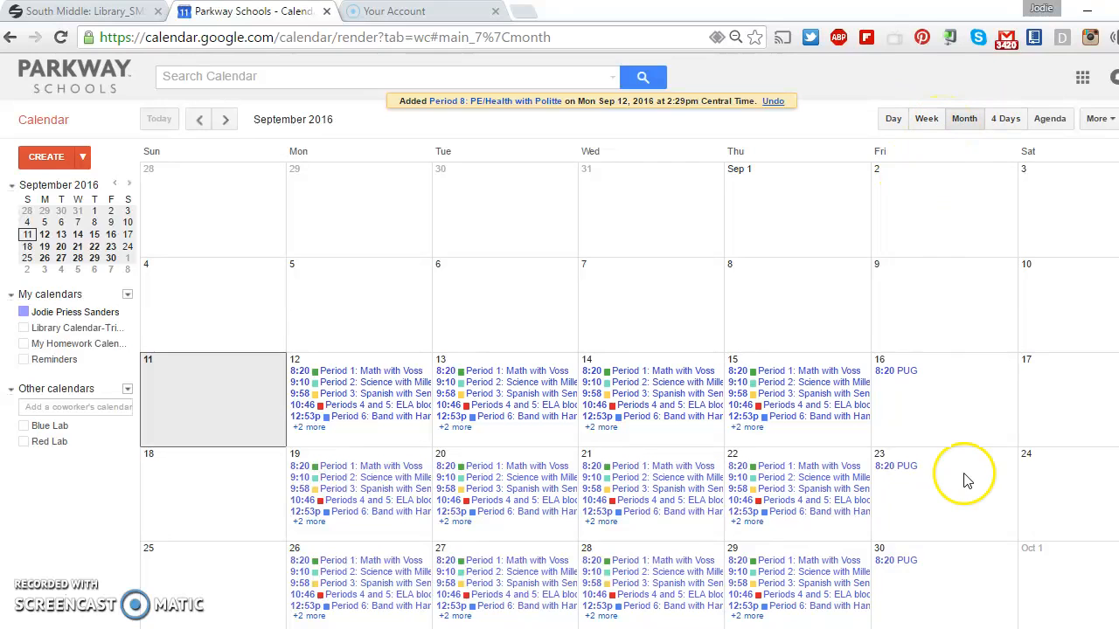
Step: Show the calendar in day view for Monday, September 12, 2016
{"action": "left_click", "coordinate": [920, 399]}
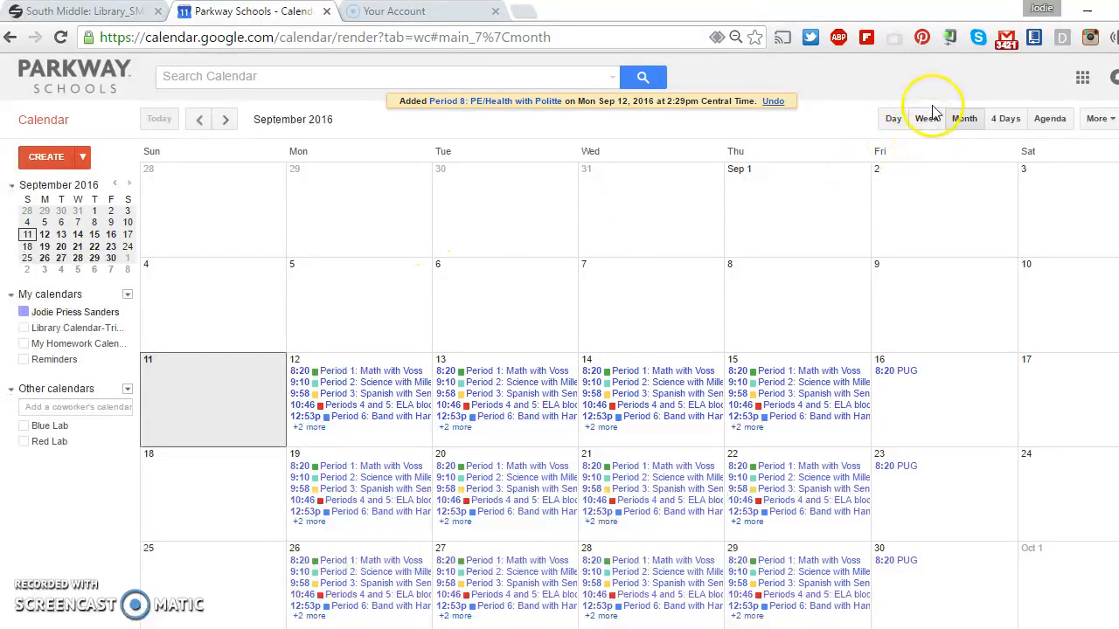
{"action": "left_click", "coordinate": [889, 123]}
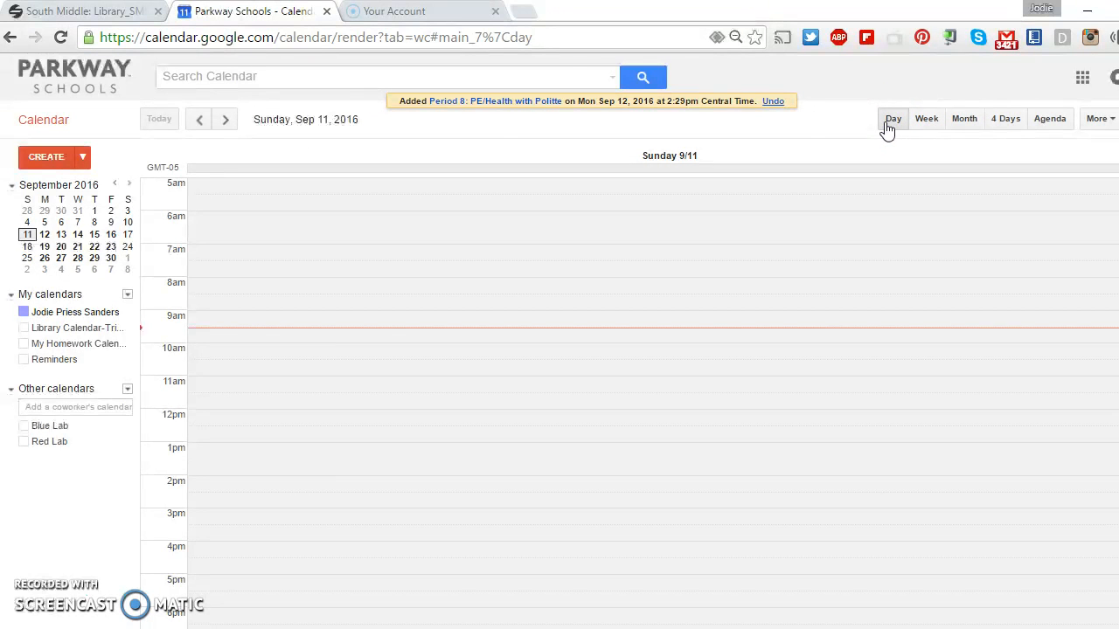
{"action": "left_click", "coordinate": [224, 120]}
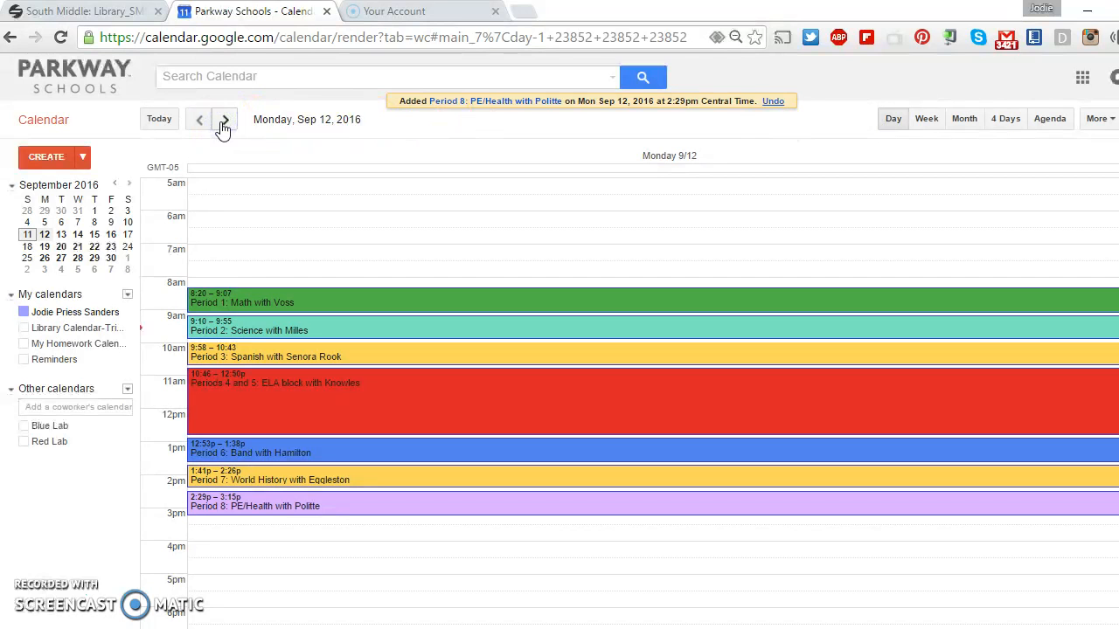
Step: Review the event details for Period 1, Period 2, Periods 4 and 5, and Period 8 on Monday
{"action": "left_click", "coordinate": [287, 307]}
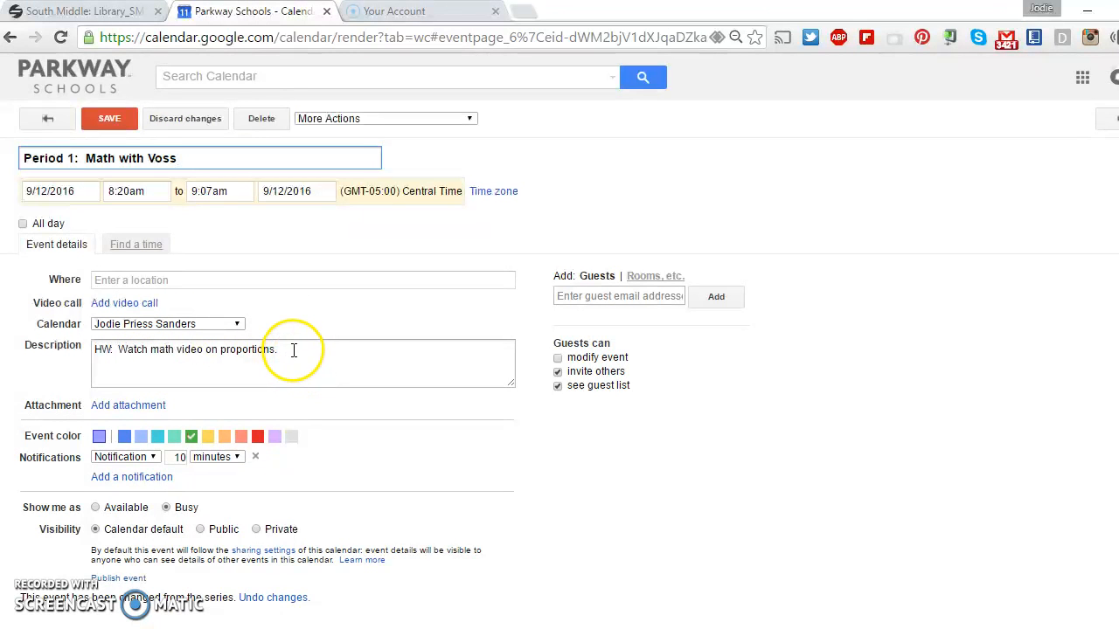
{"action": "left_click", "coordinate": [109, 120]}
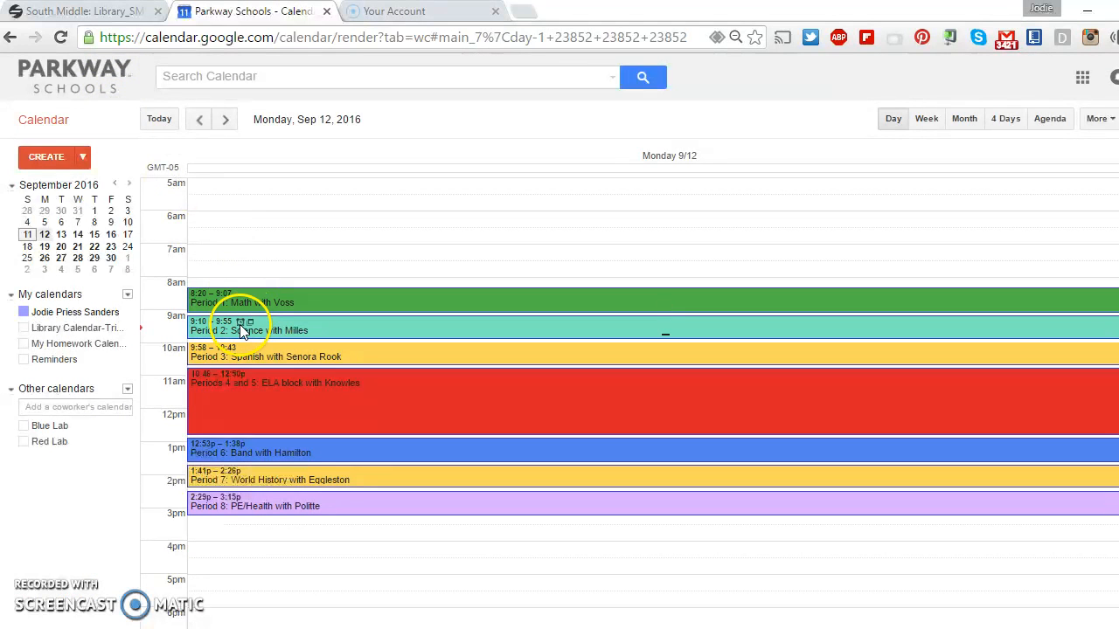
{"action": "left_click", "coordinate": [252, 332]}
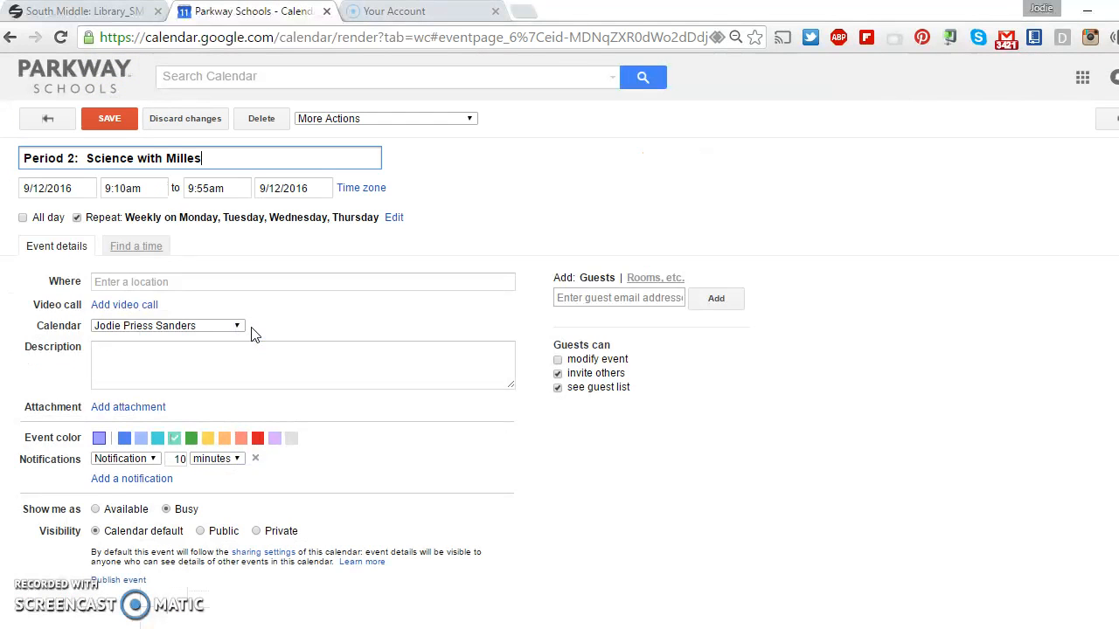
{"action": "left_click", "coordinate": [125, 354]}
{"action": "left_click", "coordinate": [107, 121]}
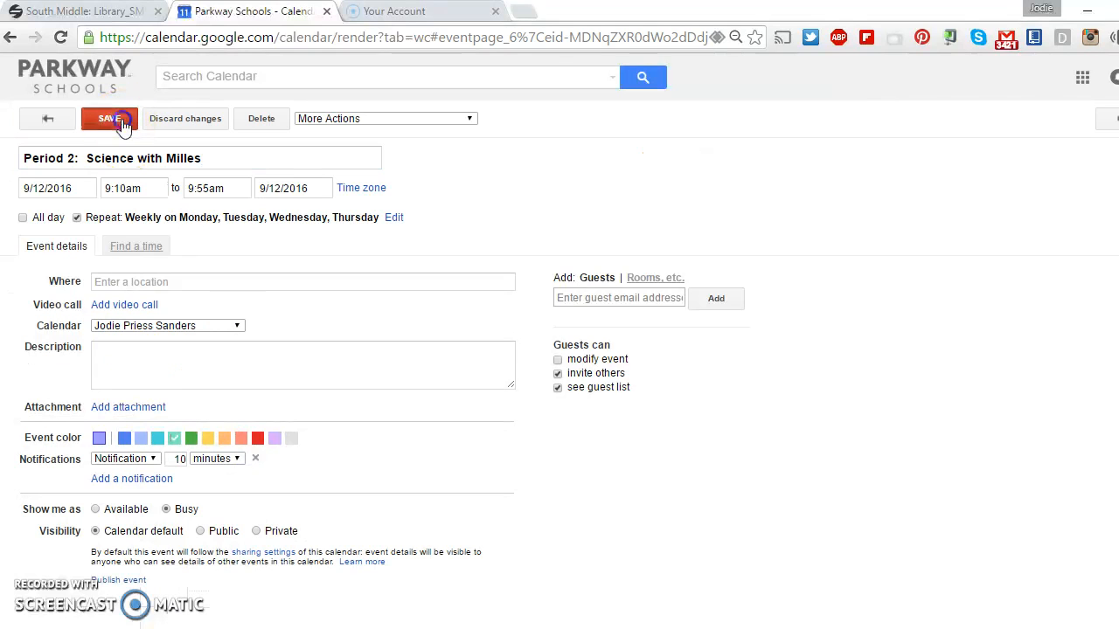
{"action": "left_click", "coordinate": [259, 379]}
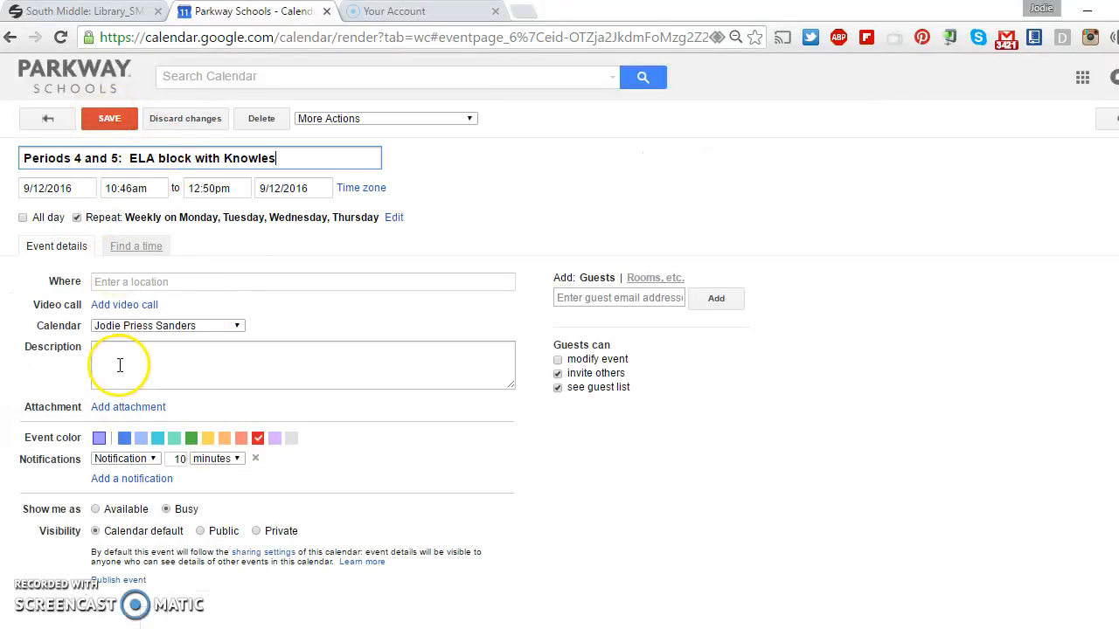
{"action": "left_click", "coordinate": [107, 119]}
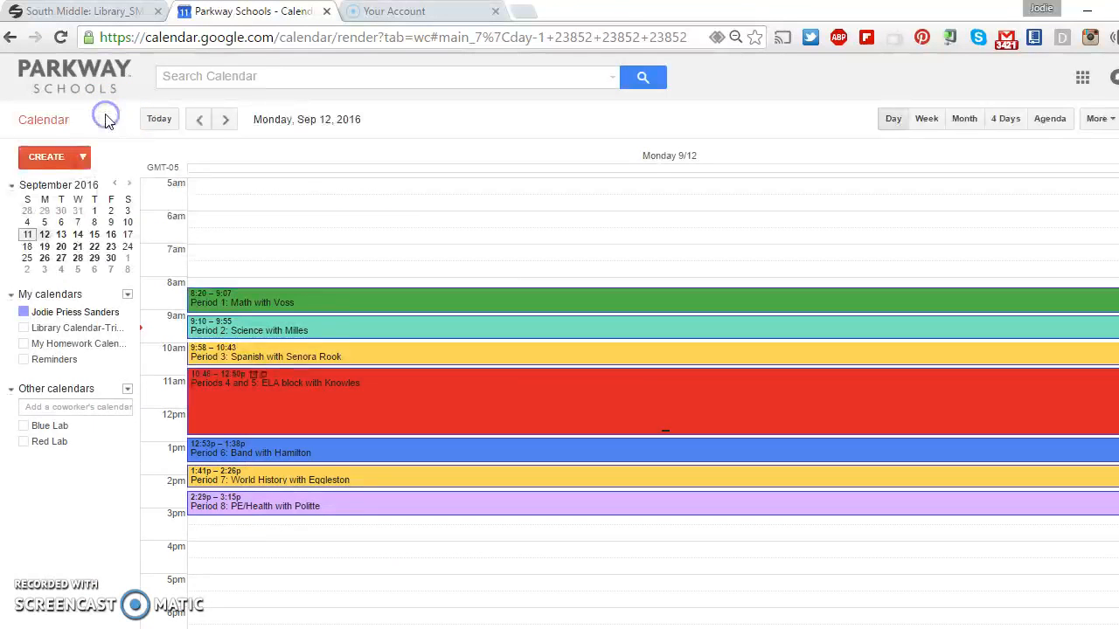
{"action": "left_click", "coordinate": [293, 503]}
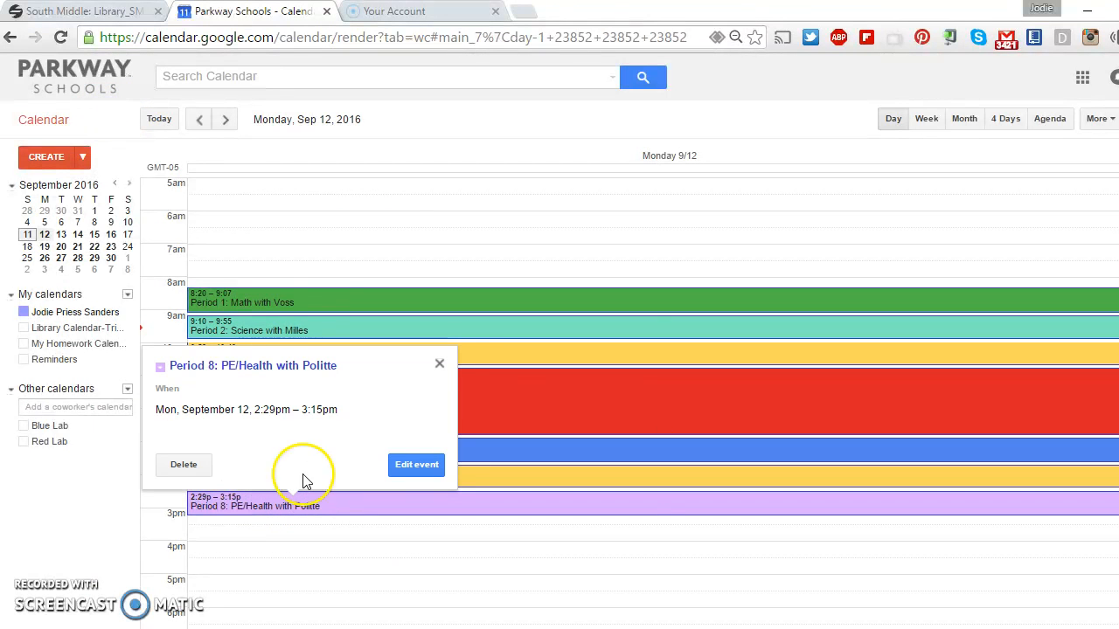
{"action": "left_click", "coordinate": [440, 363]}
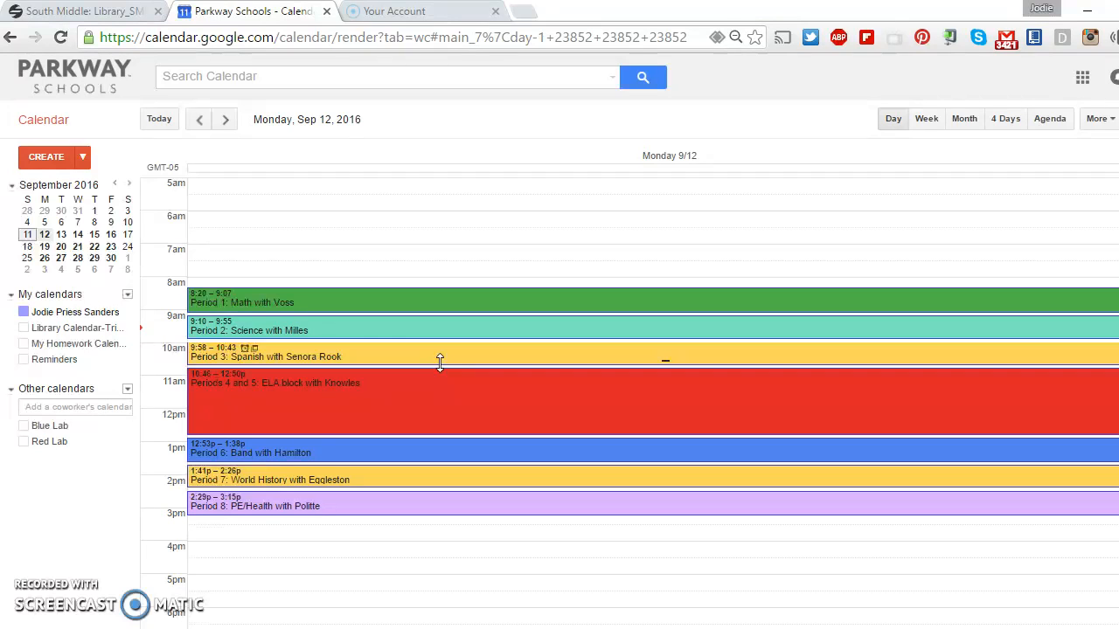
Step: View the homework calendar in place of the personal calendar, and switch back to displaying only the personal calendar
{"action": "left_click", "coordinate": [76, 343]}
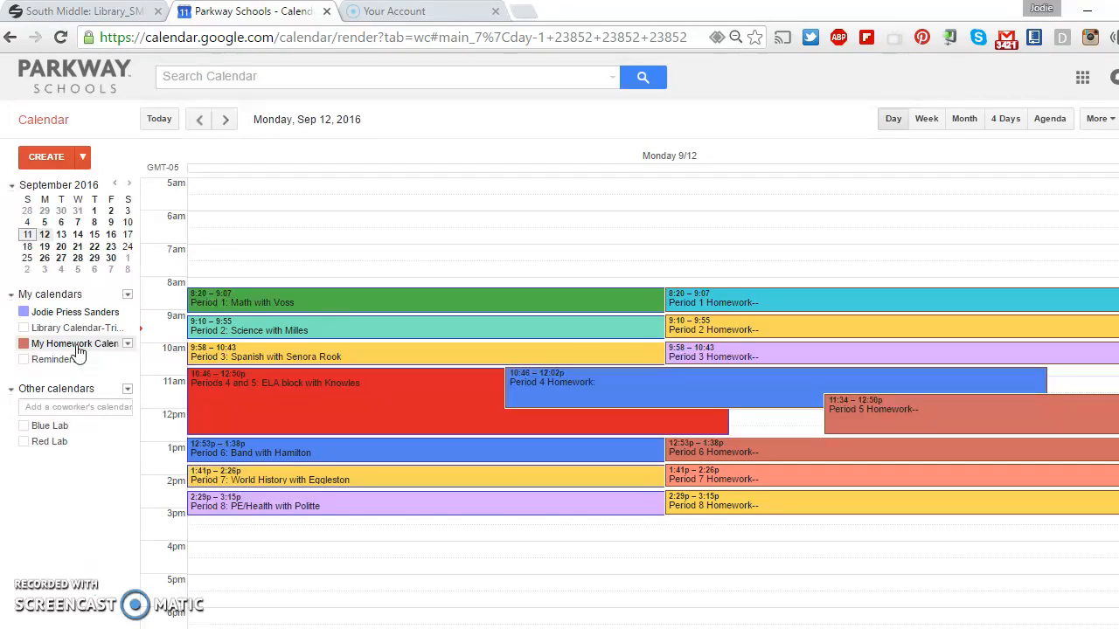
{"action": "left_click", "coordinate": [58, 313]}
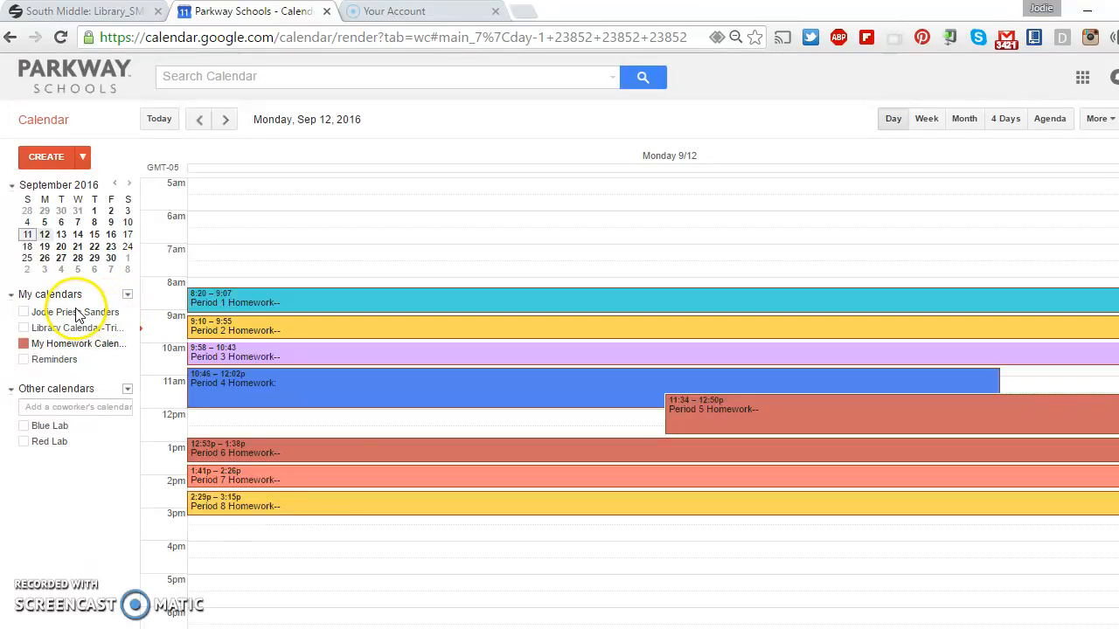
{"action": "left_click", "coordinate": [128, 312]}
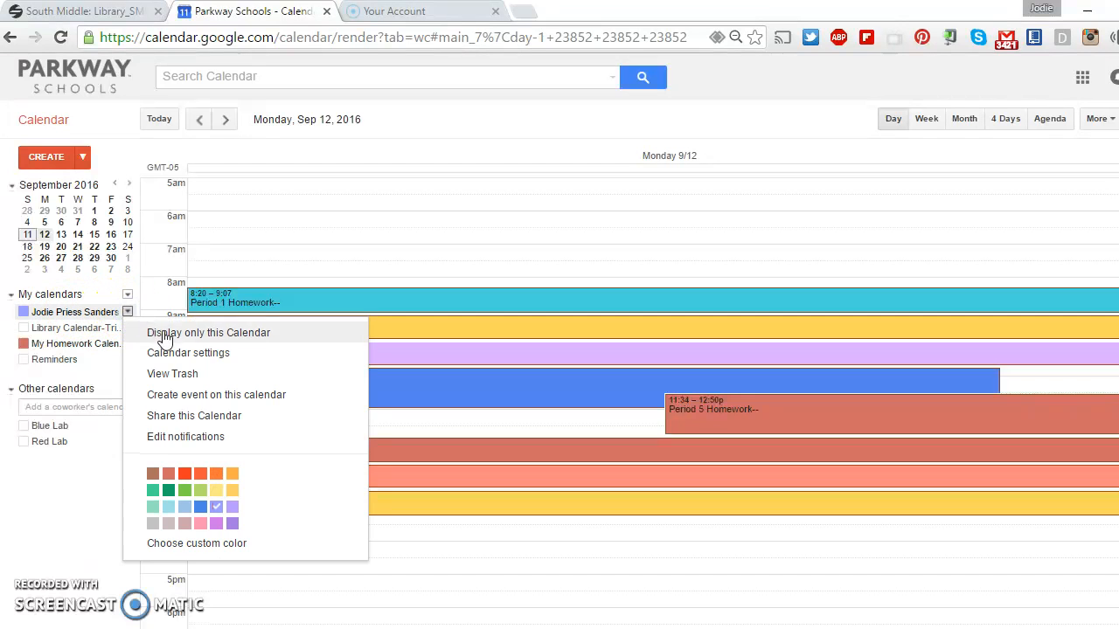
{"action": "left_click", "coordinate": [164, 333]}
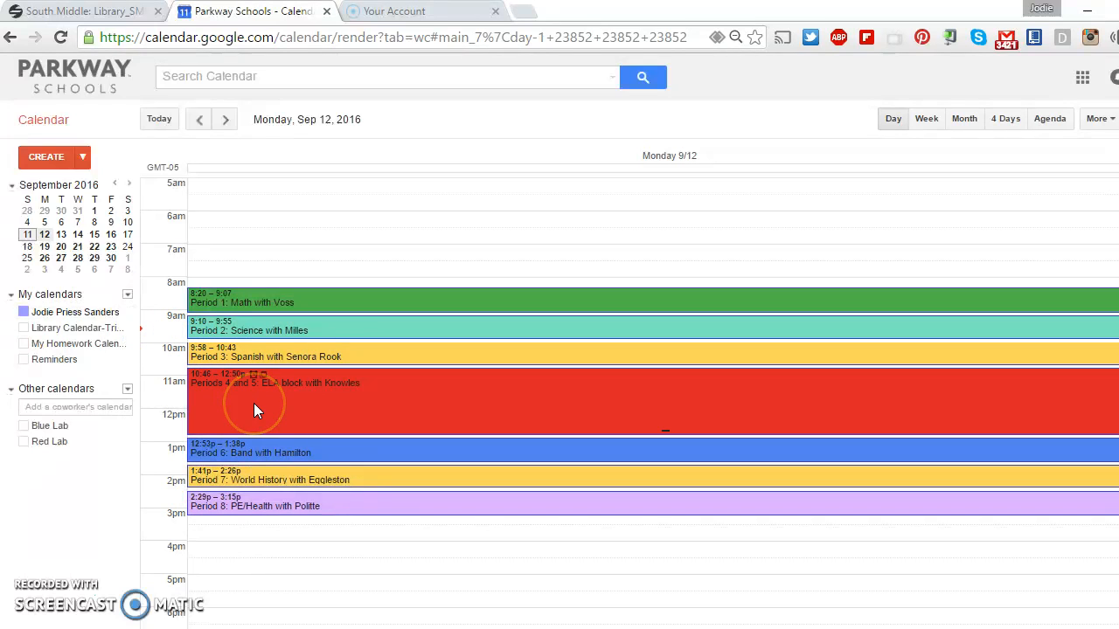